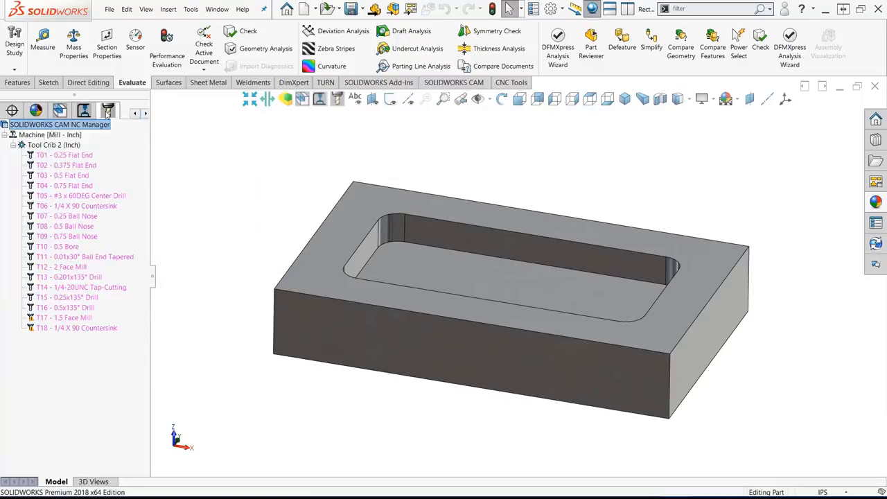
# - Start a new 2.5 axis Rough Mill operation from the T03 0.5 Flat End tool
pyautogui.rightClick(82, 178)
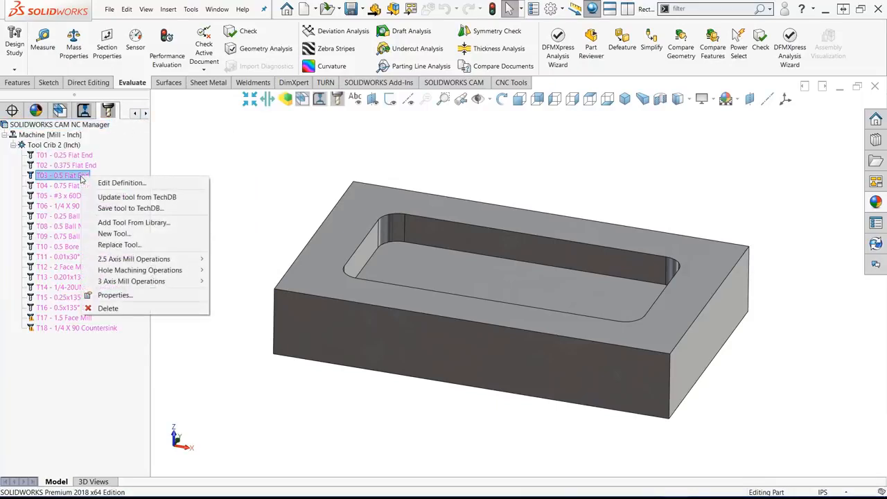
pyautogui.moveTo(117, 260)
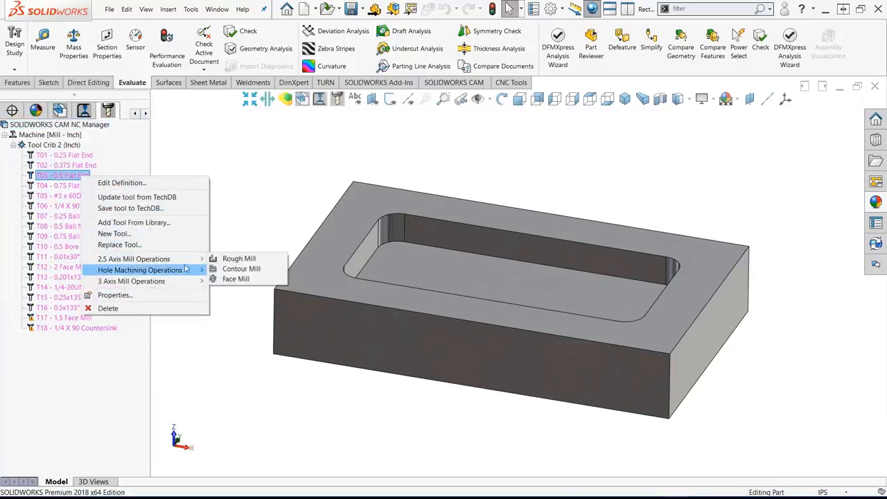
pyautogui.click(232, 260)
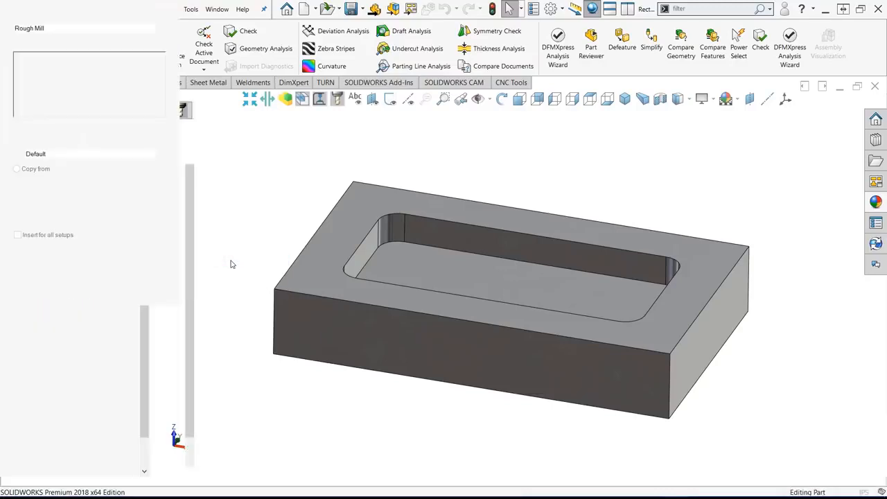
# - Create a 2.5 axis pocket feature in the existing Mill Part Setup1 from the pocket floor, with its end condition at the part's top face
pyautogui.click(108, 270)
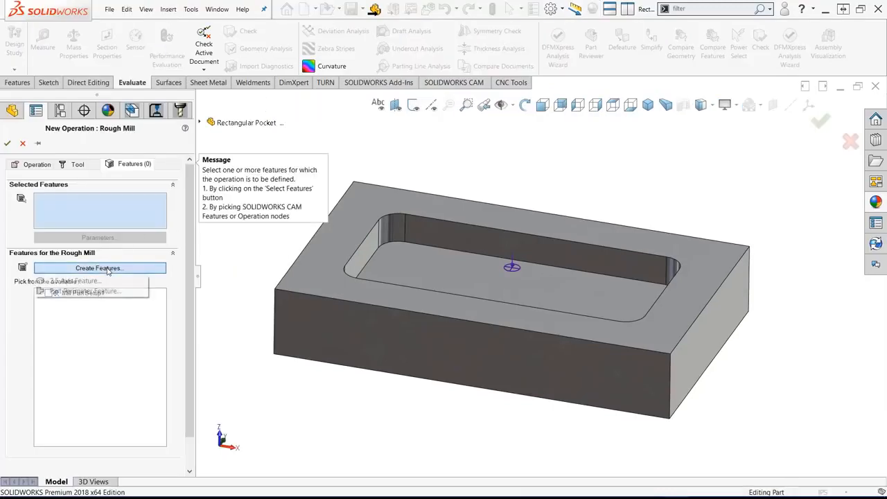
pyautogui.click(95, 283)
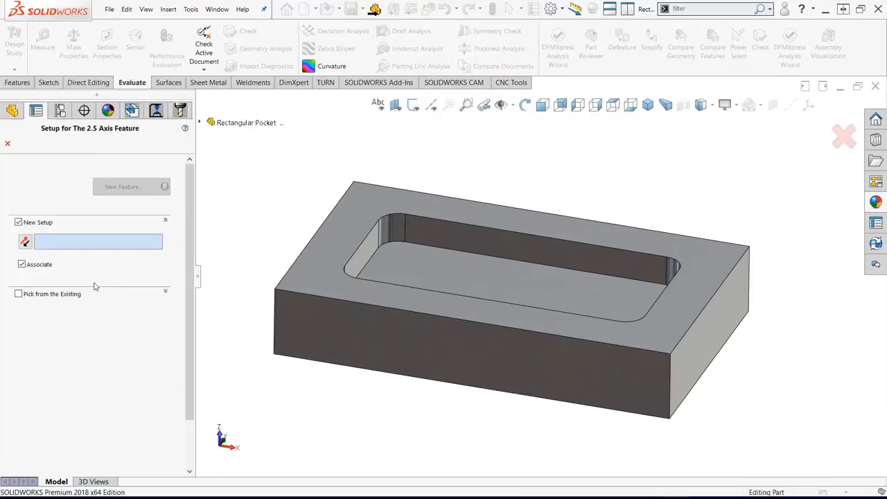
pyautogui.click(65, 295)
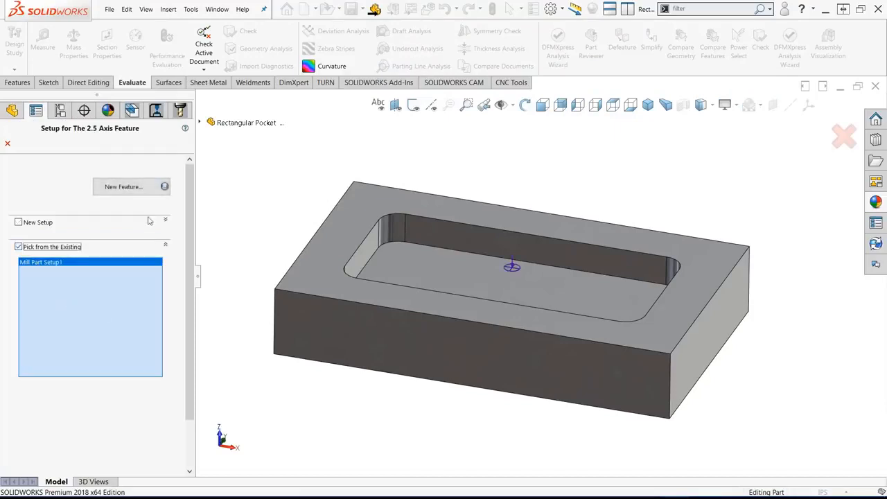
pyautogui.click(137, 188)
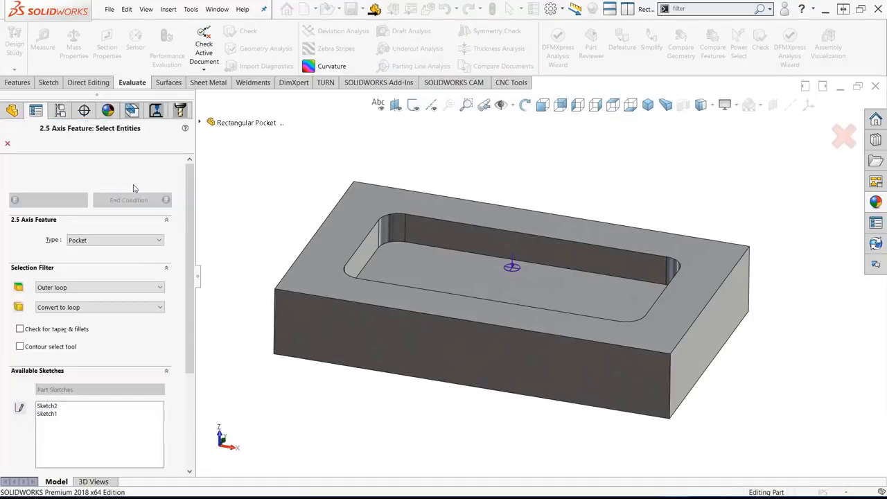
pyautogui.click(417, 268)
pyautogui.click(164, 201)
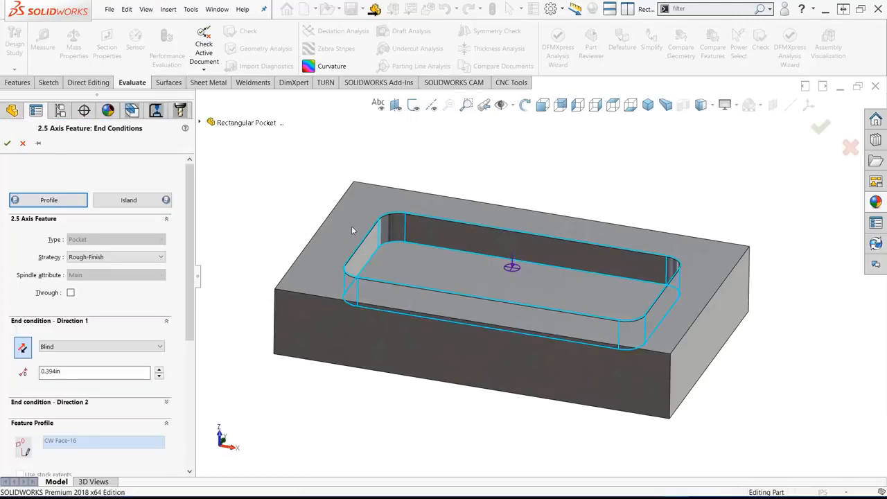
pyautogui.click(351, 226)
pyautogui.click(5, 143)
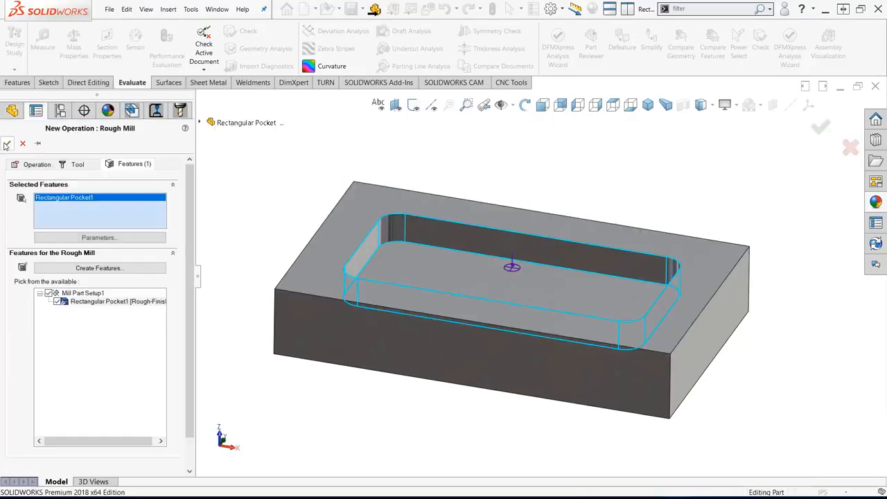
# - Create the Rough Mill operation for the rectangular pocket, preview its toolpath and accept the operation parameters
pyautogui.click(5, 143)
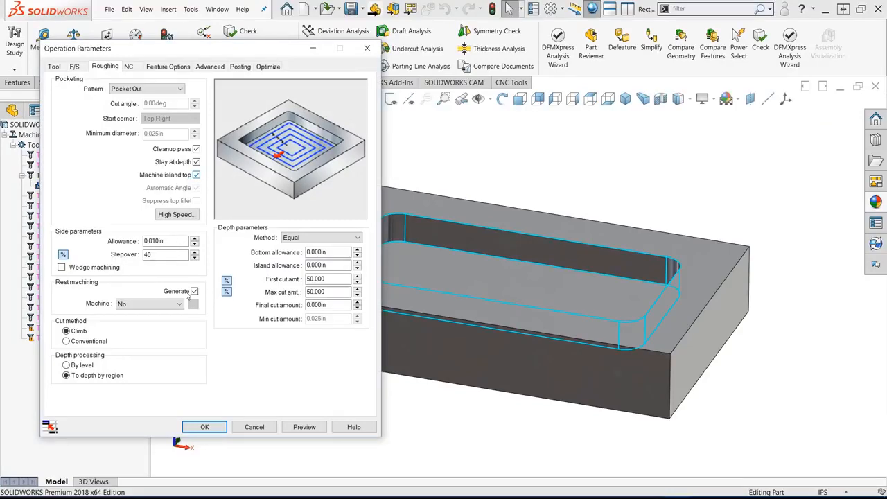
pyautogui.click(304, 427)
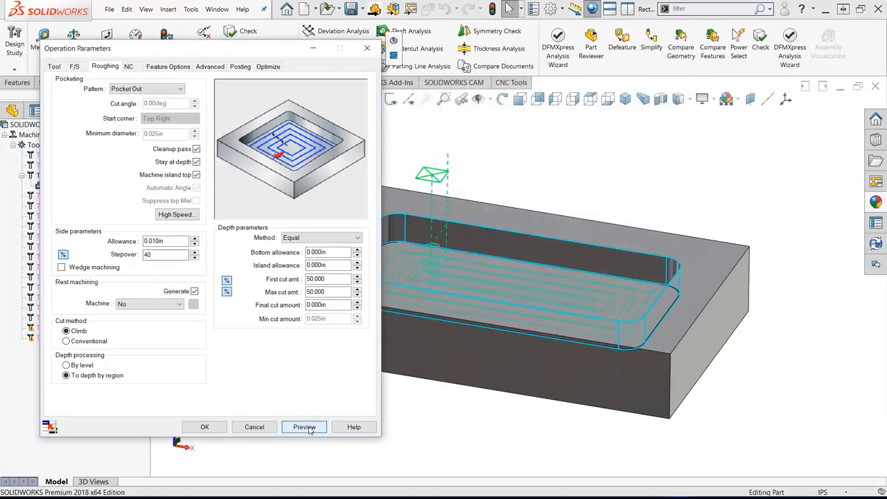
pyautogui.click(206, 426)
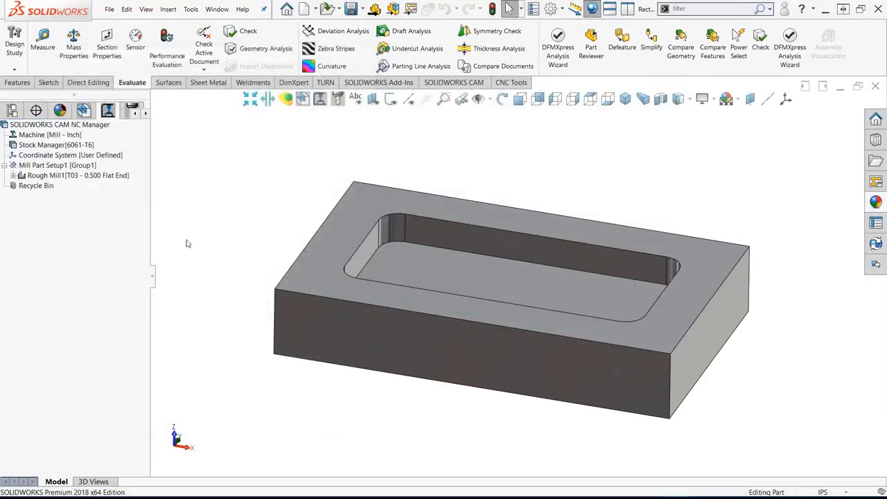
# - Simulate the toolpath of Mill Part Setup1
pyautogui.rightClick(83, 166)
pyautogui.click(124, 194)
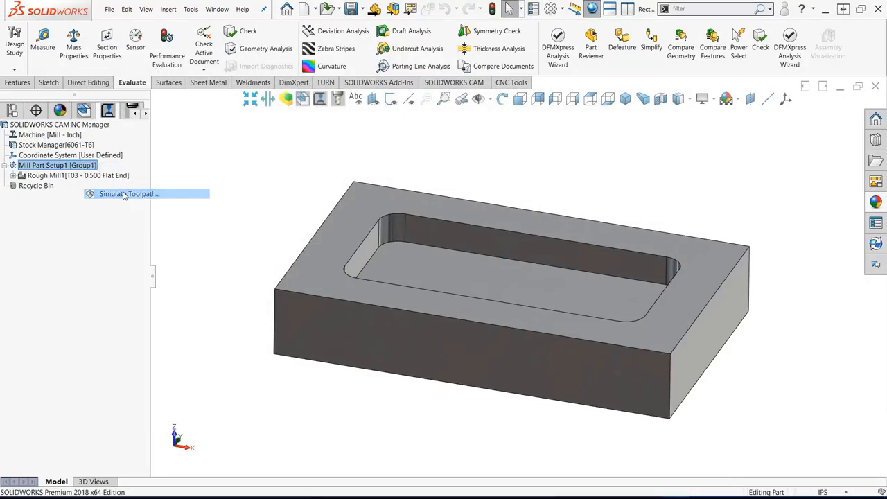
pyautogui.click(69, 212)
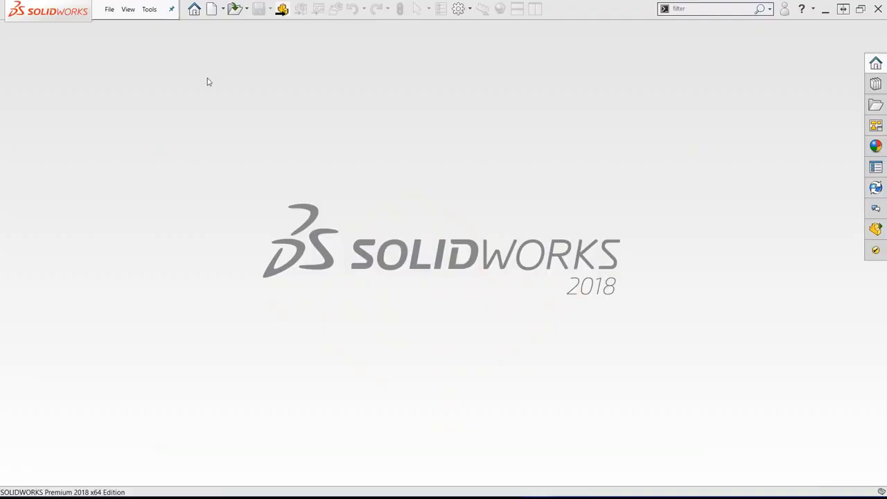
# - Open the file Irregular Slot.IGS as a part using the PART PDM2 template
pyautogui.click(109, 10)
pyautogui.click(145, 40)
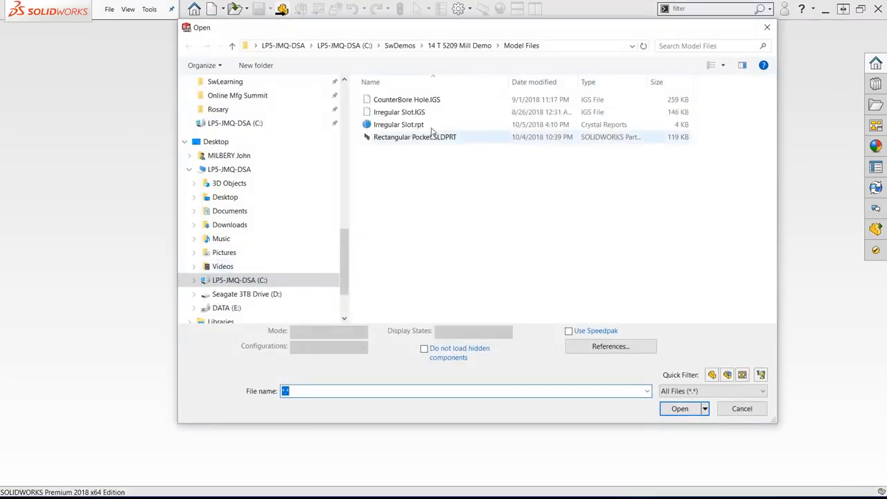
pyautogui.doubleClick(402, 113)
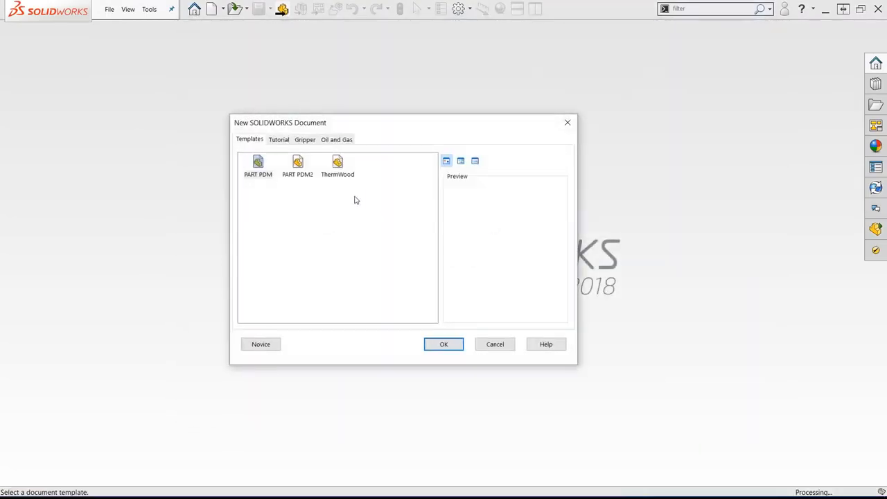
pyautogui.doubleClick(299, 166)
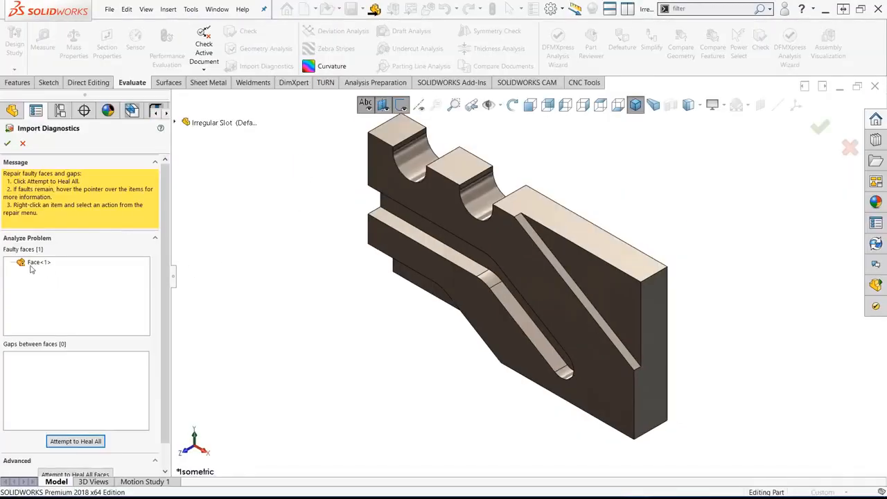
# - Repair the faulty face found by Import Diagnostics and accept the healed geometry
pyautogui.rightClick(35, 263)
pyautogui.click(48, 271)
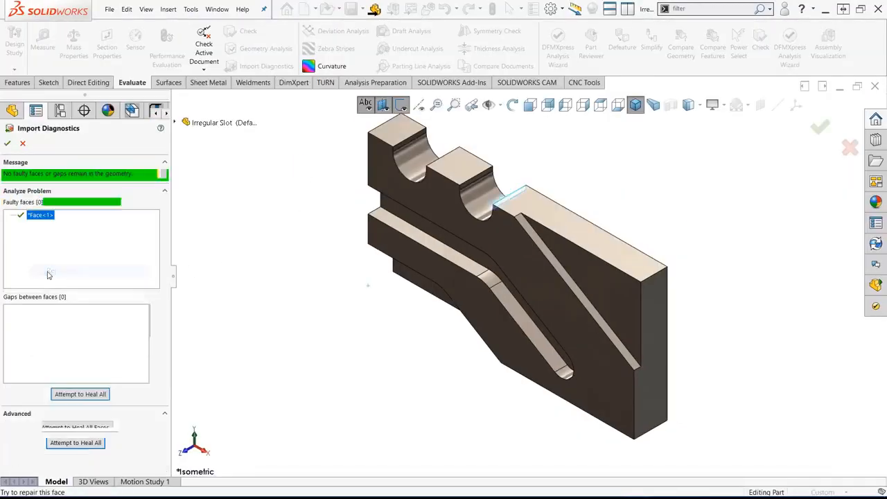
pyautogui.click(7, 143)
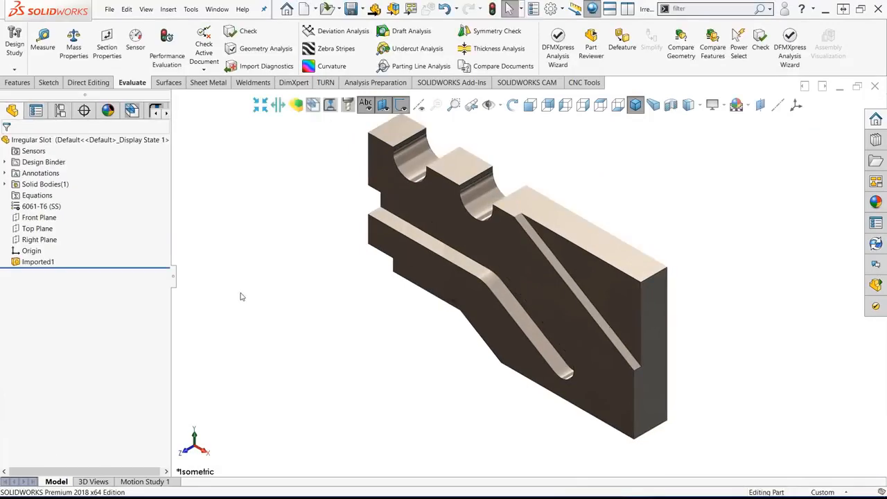
# - Extract the part's machinable features and highlight Irregular Slot1 through Irregular Slot5 under Mill Part Setup1
pyautogui.click(513, 82)
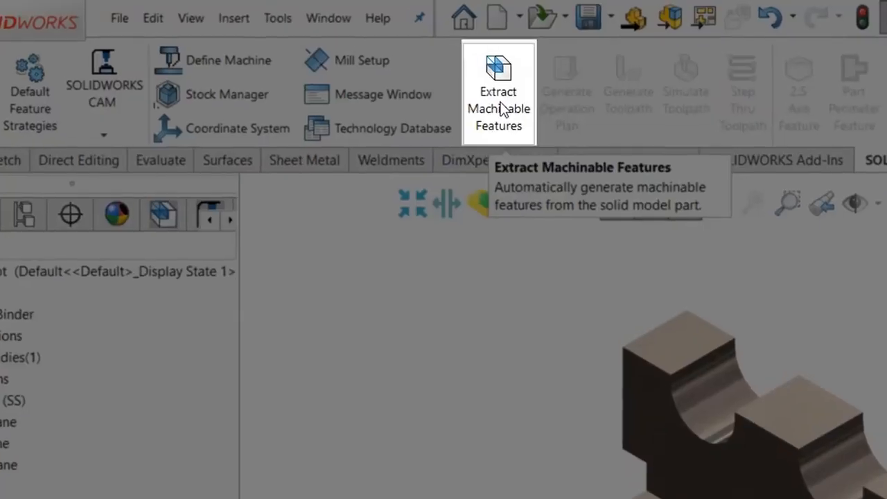
pyautogui.click(503, 111)
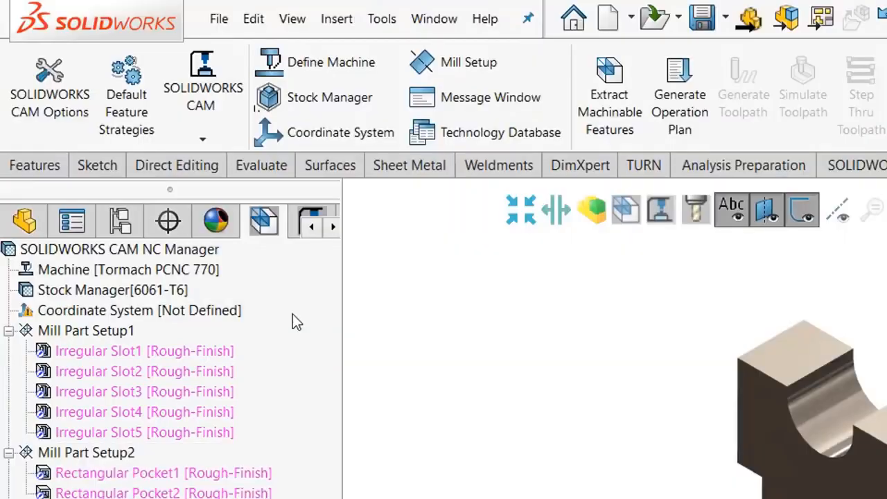
pyautogui.click(198, 352)
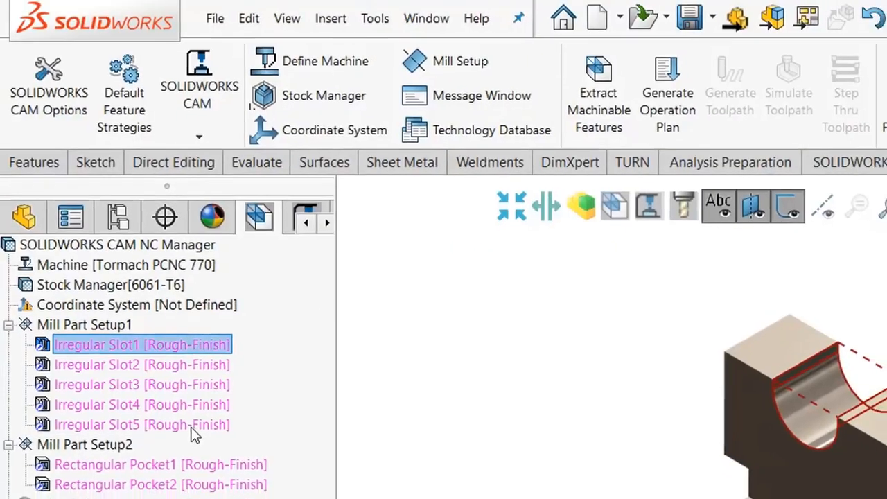
pyautogui.keyDown('shift'); pyautogui.click(198, 432); pyautogui.keyUp('shift')
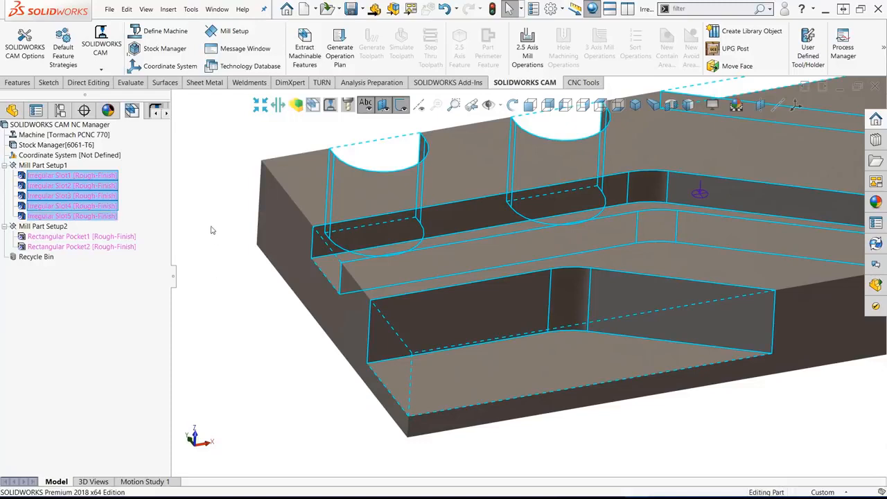
# - Highlight Irregular Slot3 and measure its vertical corner edge and its upper corner arc
pyautogui.click(92, 198)
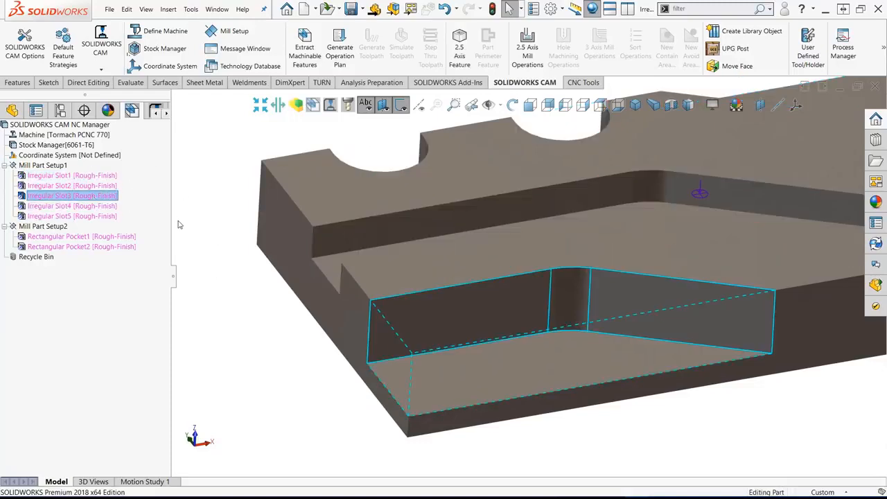
pyautogui.click(131, 83)
pyautogui.click(42, 42)
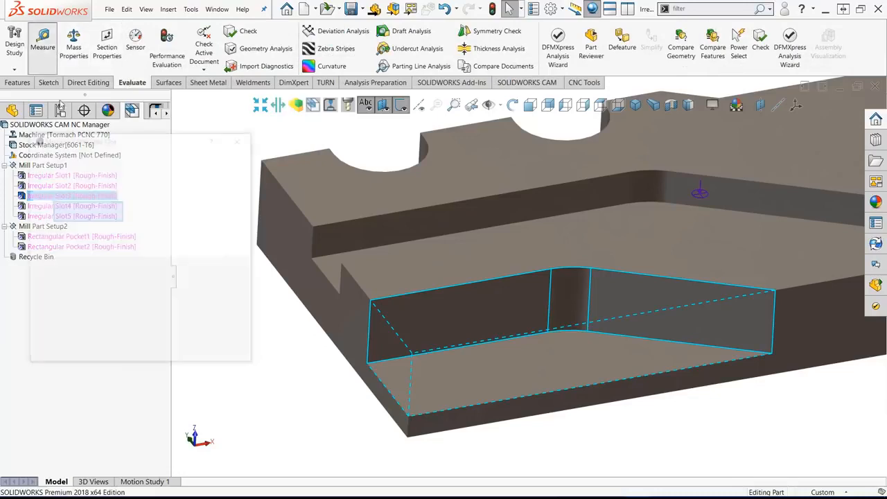
pyautogui.moveTo(175, 144); pyautogui.dragTo(251, 203)
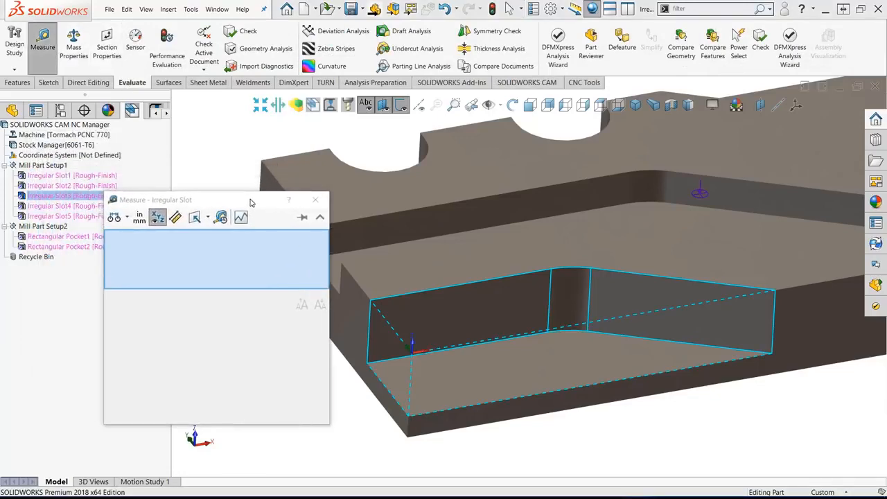
pyautogui.click(590, 288)
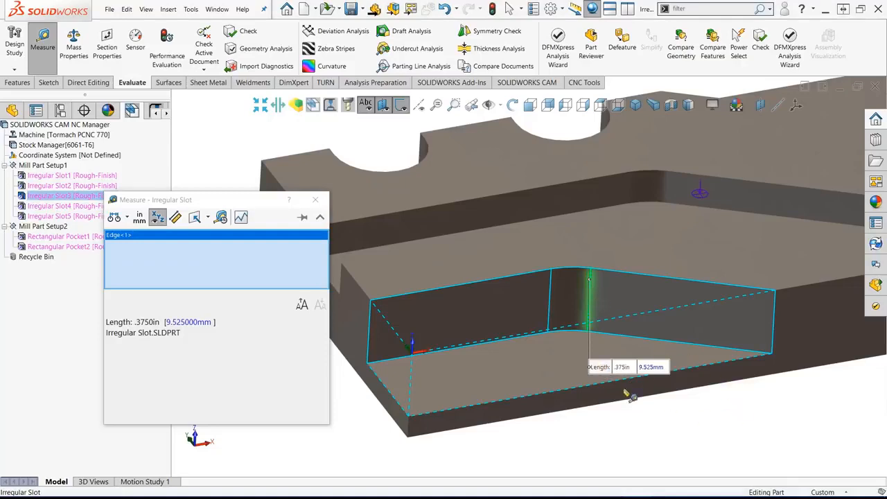
pyautogui.click(701, 428)
pyautogui.click(588, 266)
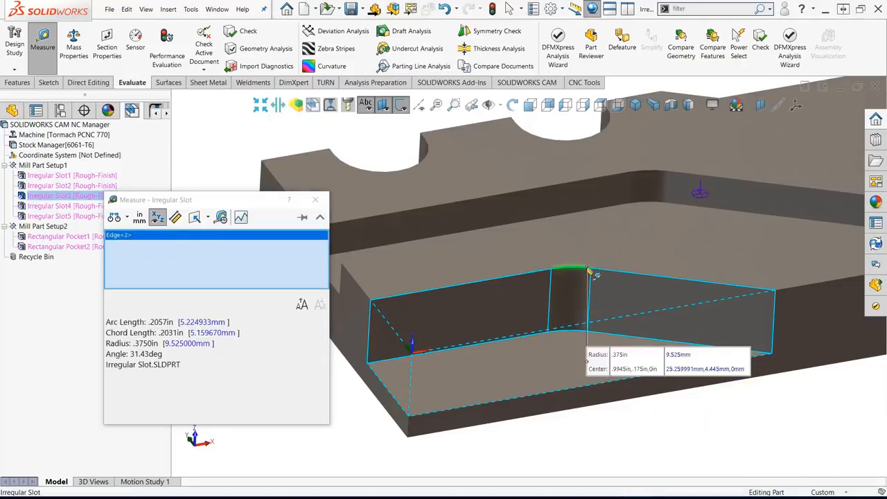
pyautogui.click(672, 451)
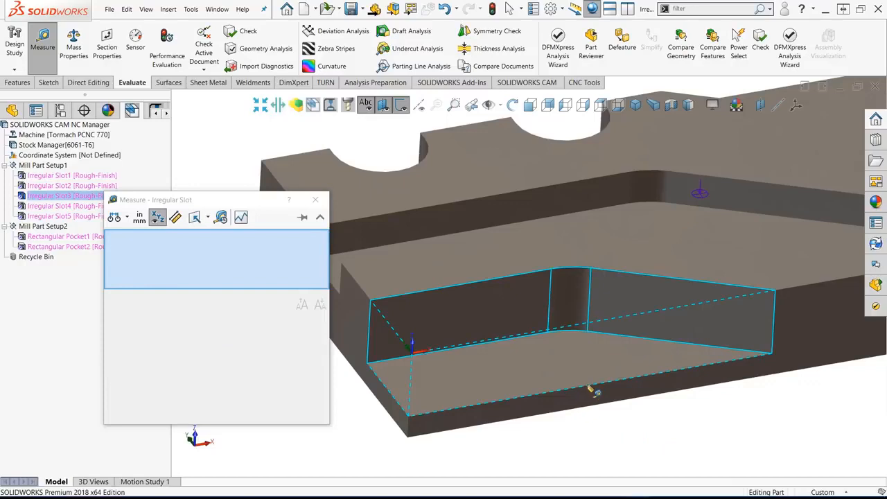
# - Measure the long outer edge and the short end edge of the Irregular Slot3 floor, and finish measuring
pyautogui.click(588, 388)
pyautogui.click(590, 389)
pyautogui.click(402, 410)
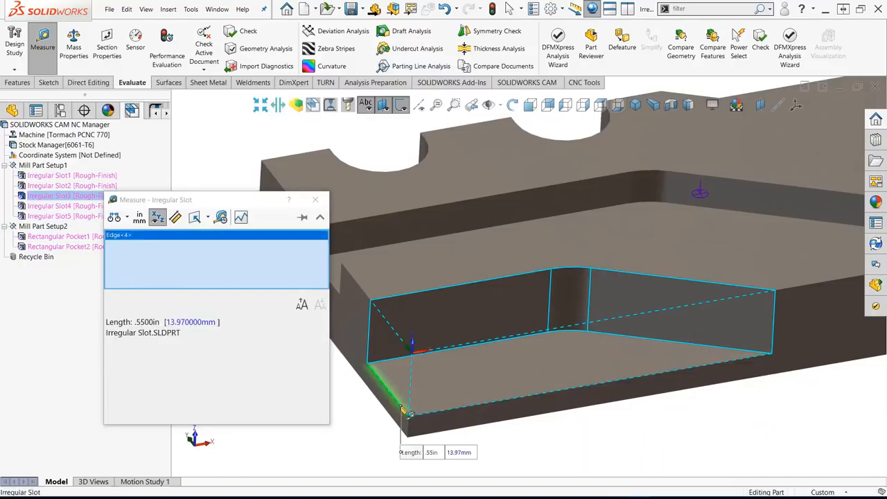
pyautogui.click(383, 431)
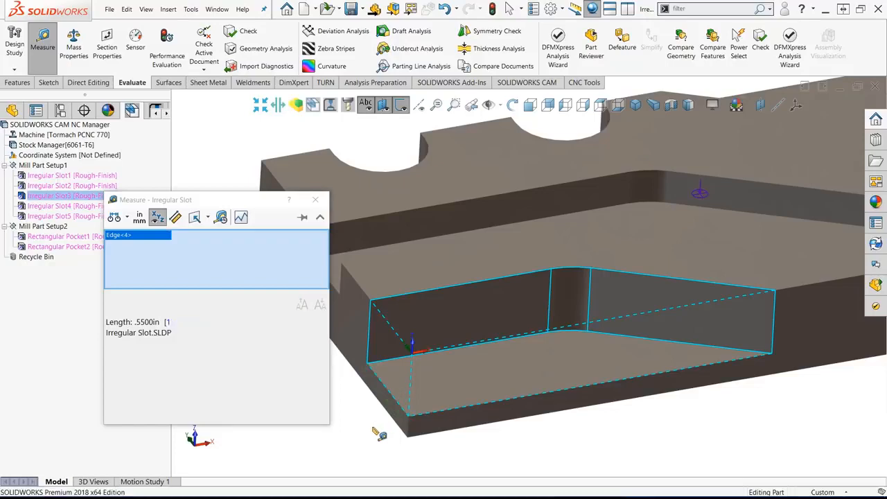
pyautogui.click(316, 201)
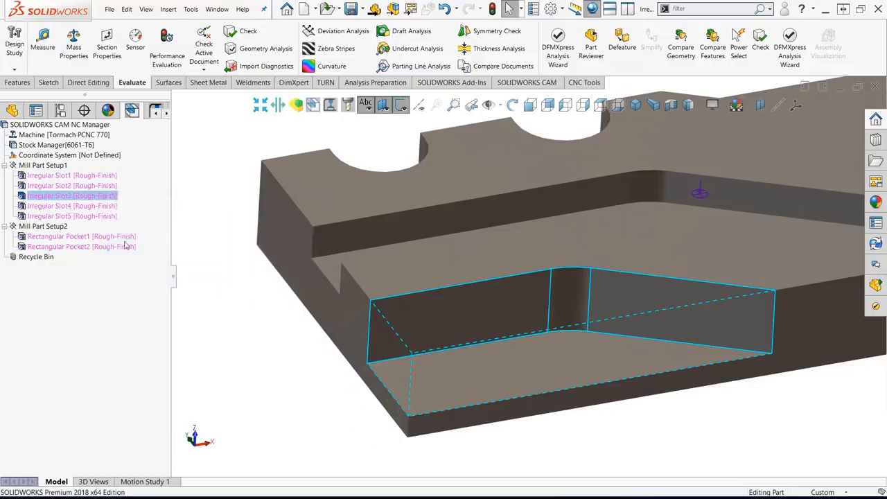
# - Open the parameters of Irregular Slot3 and check its depth, finish radius, and bounding box length and width
pyautogui.rightClick(85, 198)
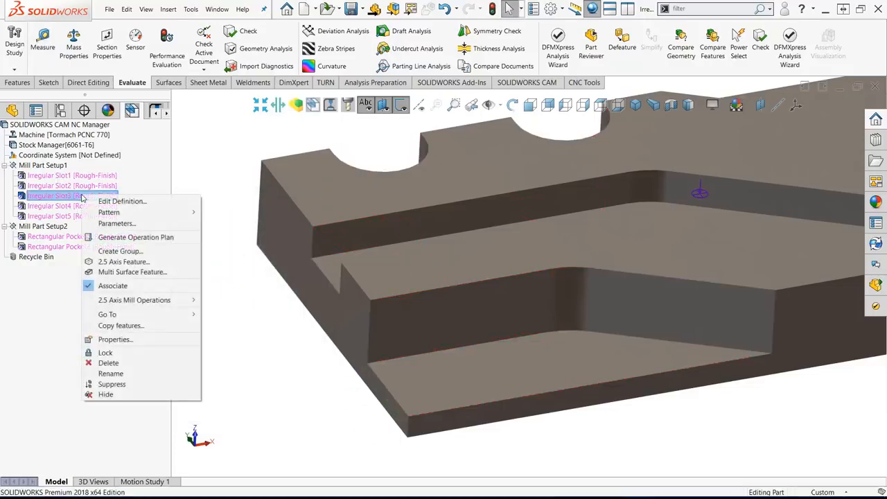
pyautogui.click(114, 224)
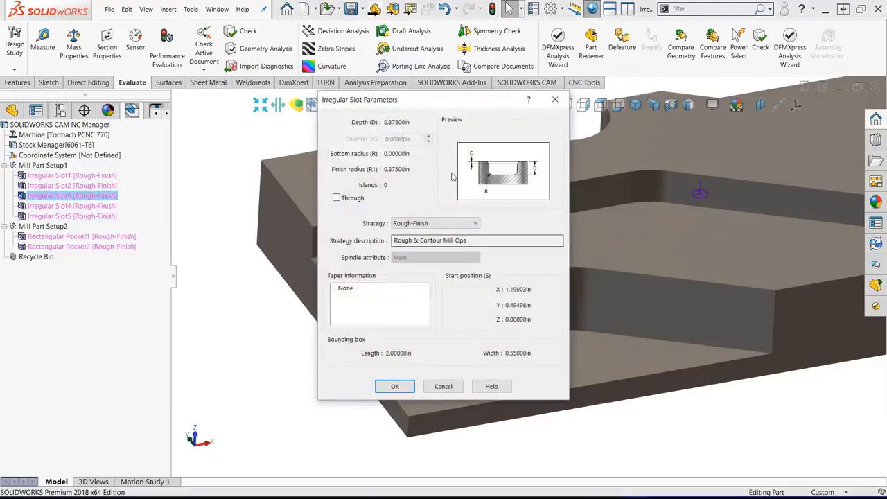
pyautogui.doubleClick(398, 122)
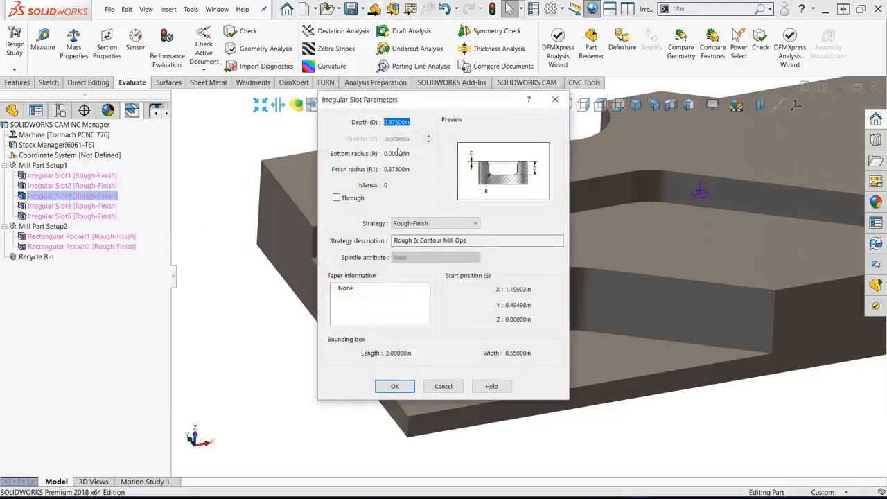
pyautogui.moveTo(415, 170); pyautogui.dragTo(372, 171)
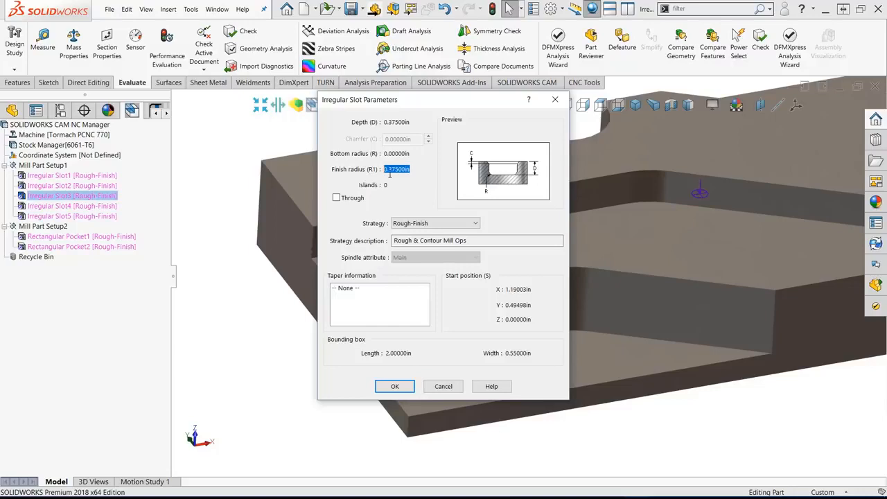
pyautogui.doubleClick(399, 353)
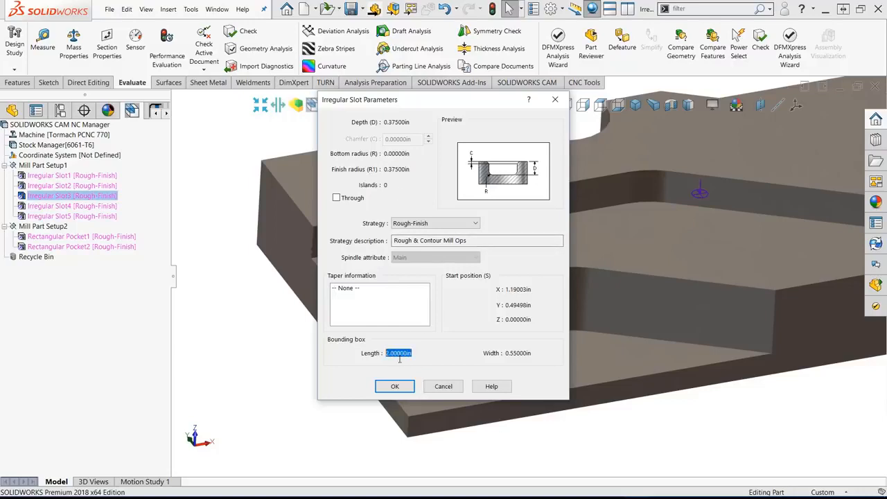
pyautogui.moveTo(533, 353); pyautogui.dragTo(492, 356)
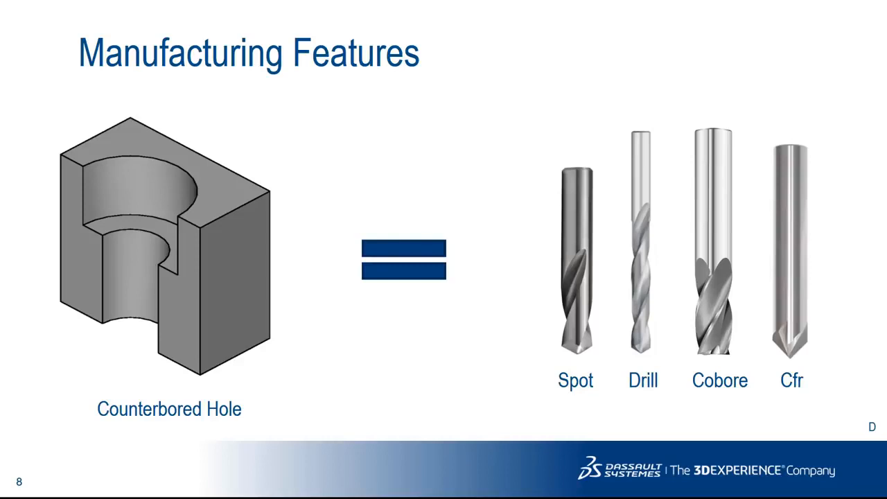
pyautogui.press('Right')
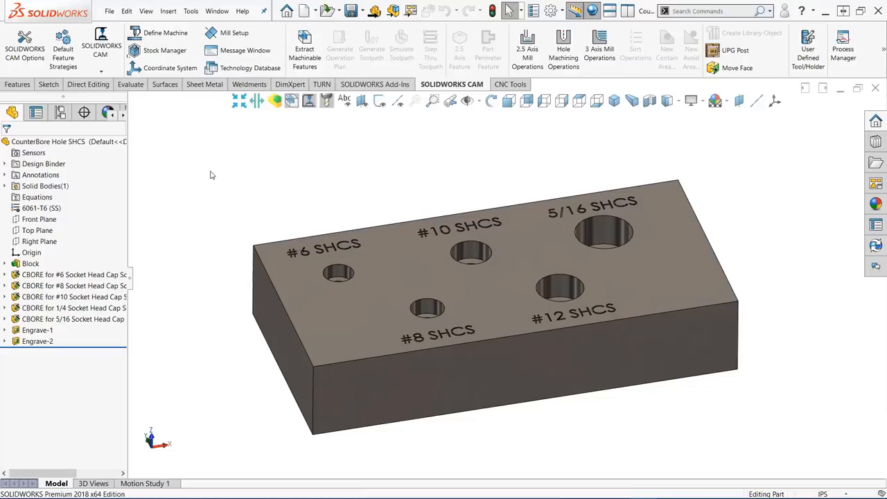
# - Enable generating operations for new features and toolpaths for operations without toolpaths on rebuild, and extract the counterbored block's machinable features
pyautogui.click(24, 43)
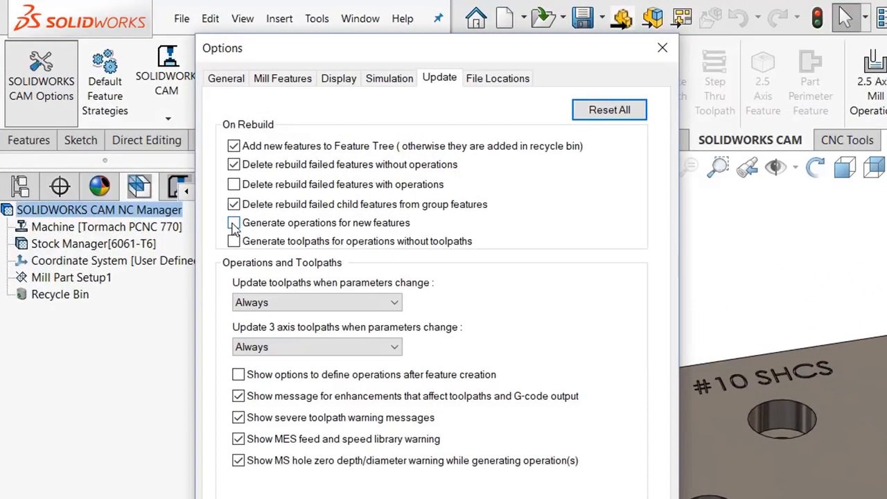
pyautogui.click(233, 223)
pyautogui.click(233, 241)
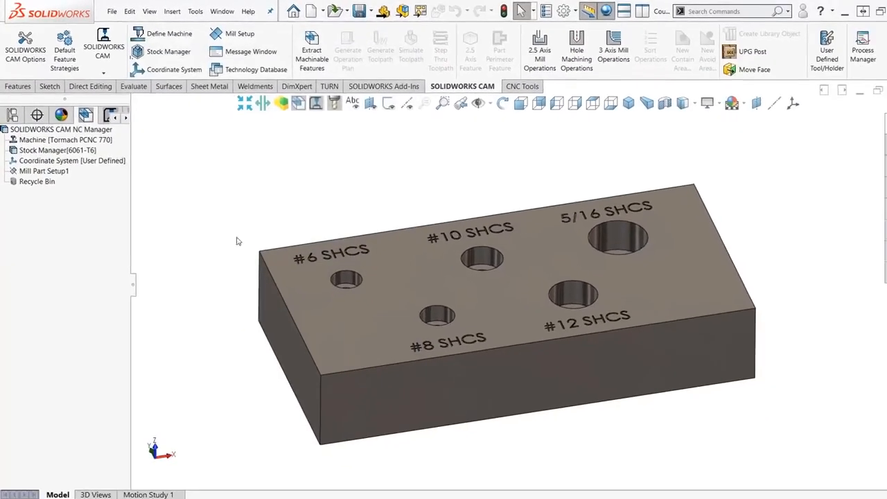
pyautogui.click(304, 50)
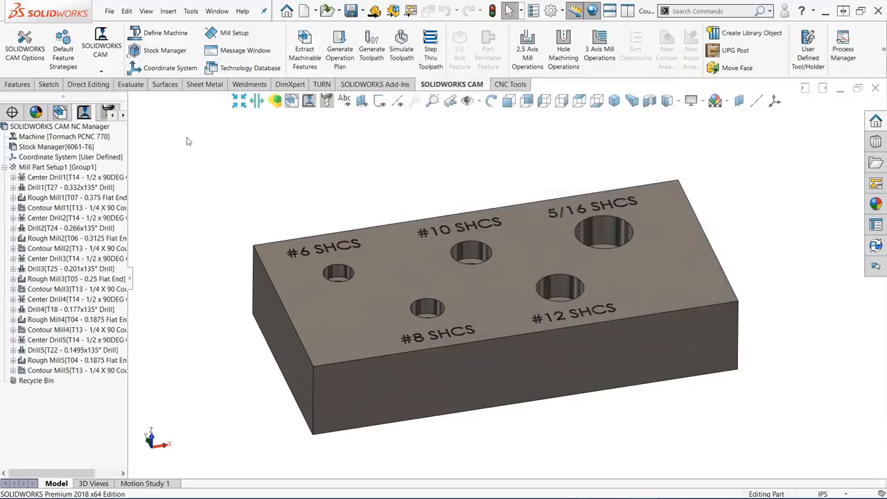
# - Highlight features Counterbore Hole1 through Counterbore Hole5, and highlight all their operations from Center Drill1 to Contour Mill5
pyautogui.click(60, 112)
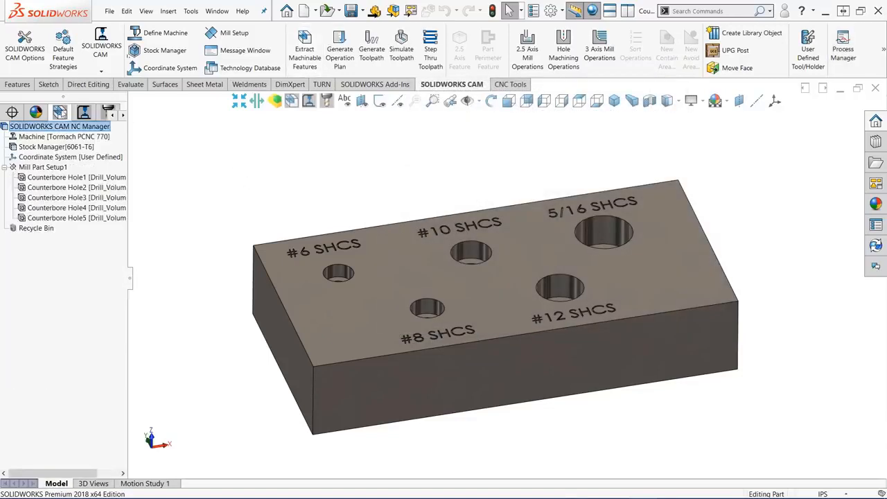
pyautogui.click(95, 179)
pyautogui.keyDown('shift'); pyautogui.click(99, 218); pyautogui.keyUp('shift')
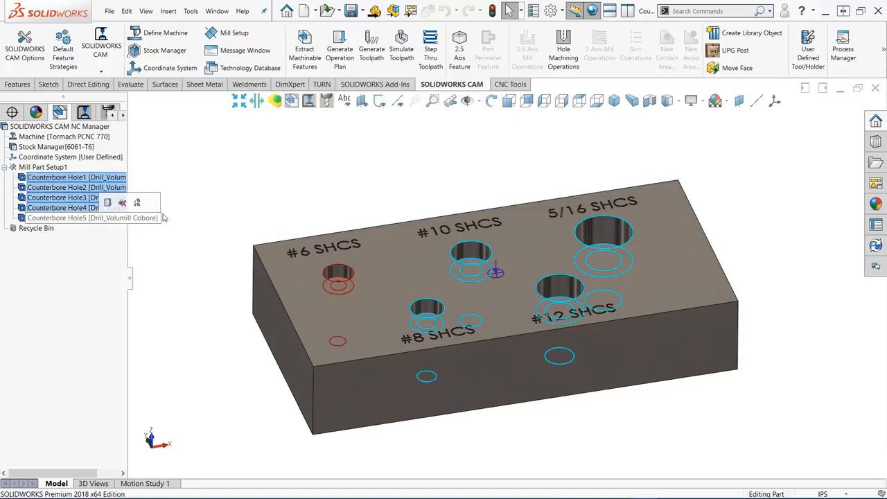
pyautogui.click(89, 113)
pyautogui.click(90, 178)
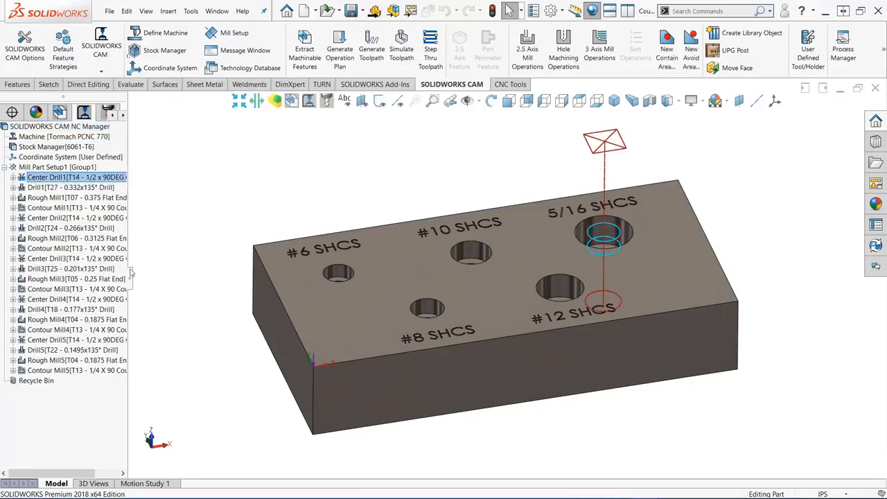
pyautogui.keyDown('shift'); pyautogui.click(74, 371); pyautogui.keyUp('shift')
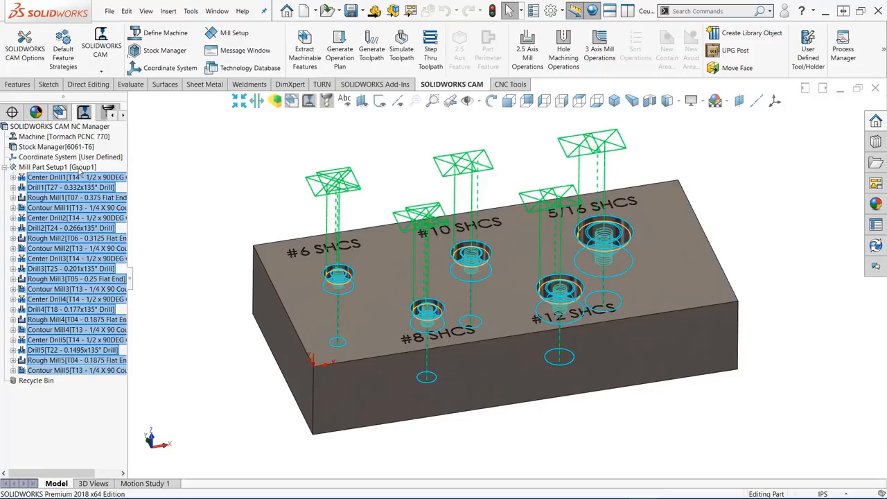
# - Sort the operations of Mill Part Setup1 by operation type, with tool as the secondary sort by size
pyautogui.rightClick(80, 168)
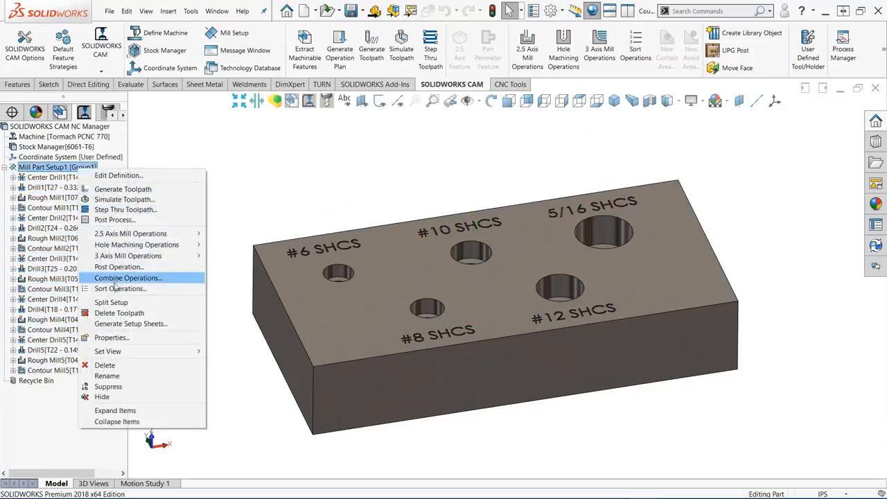
pyautogui.click(116, 289)
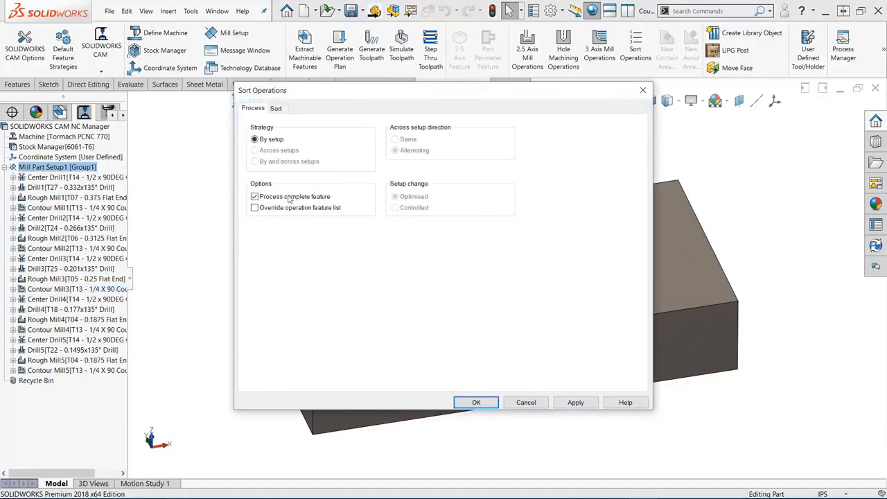
pyautogui.click(276, 109)
pyautogui.click(540, 144)
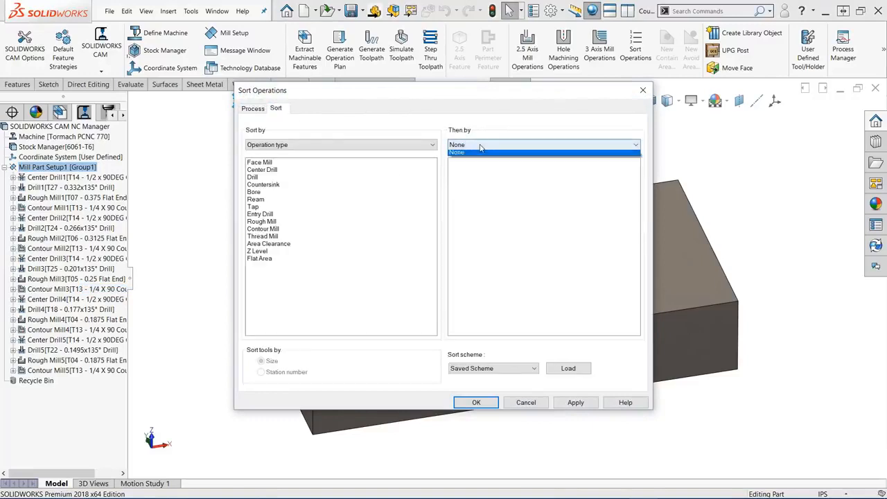
pyautogui.click(485, 158)
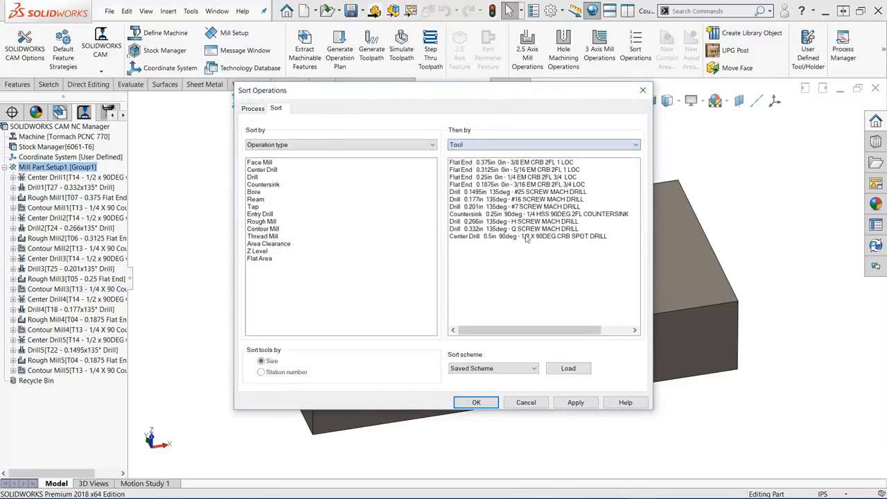
pyautogui.click(476, 403)
# - Combine the setup's Rough Mill, Contour Mill, Drill and Center Drill operations that use the same tool diameters, regenerating the toolpaths
pyautogui.rightClick(91, 167)
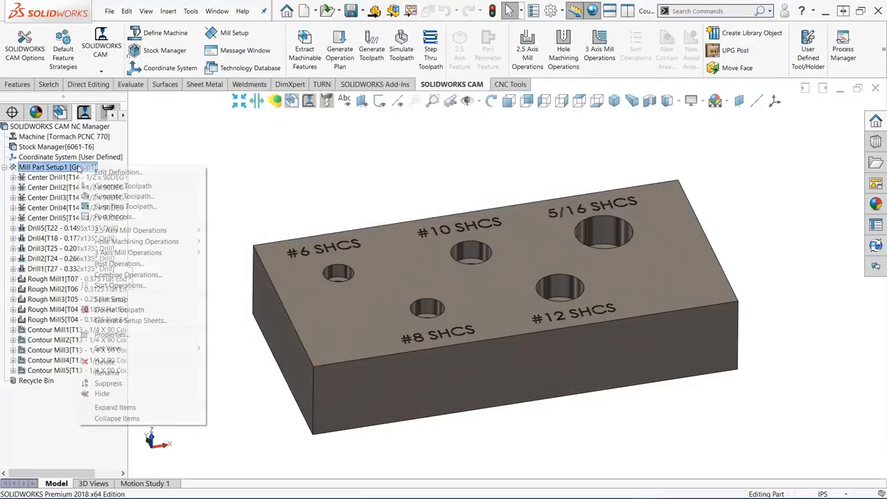
pyautogui.click(111, 276)
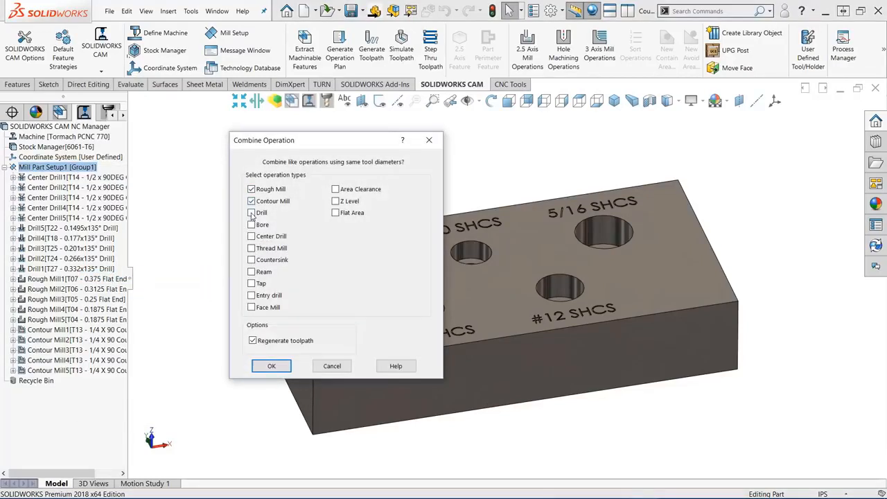
pyautogui.click(270, 367)
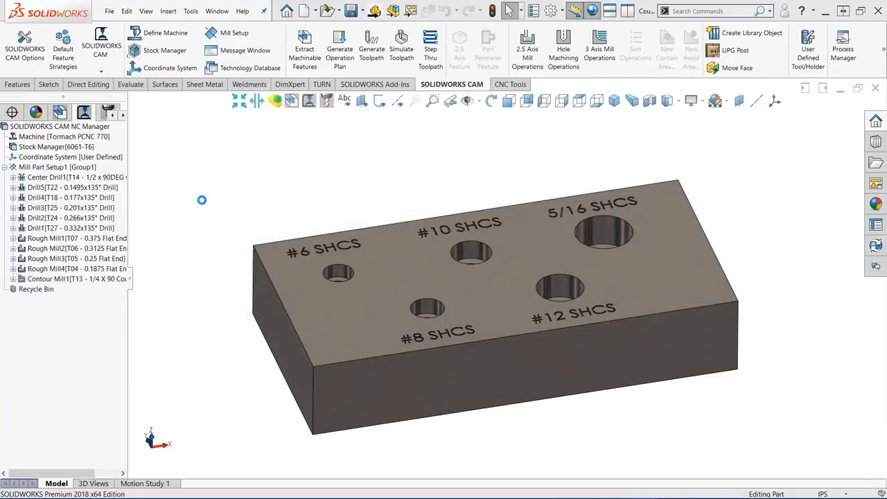
# - Simulate the toolpaths of Mill Part Setup1 on the counterbored block
pyautogui.rightClick(83, 168)
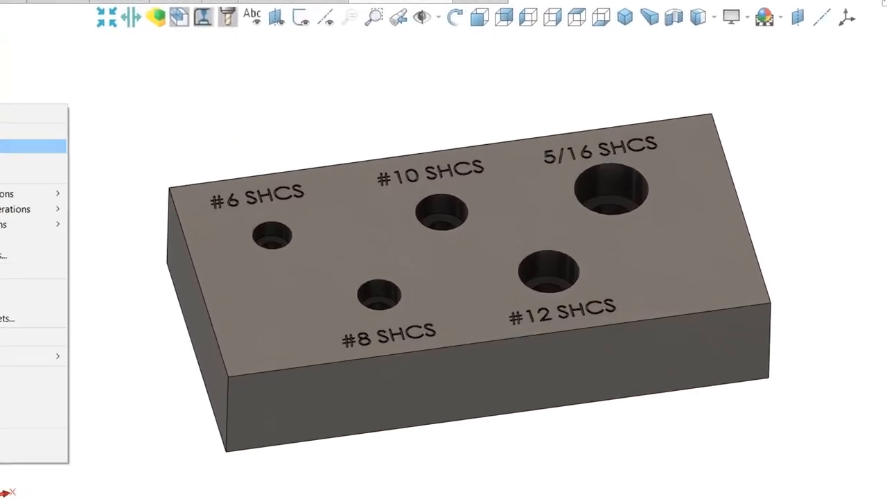
pyautogui.click(120, 195)
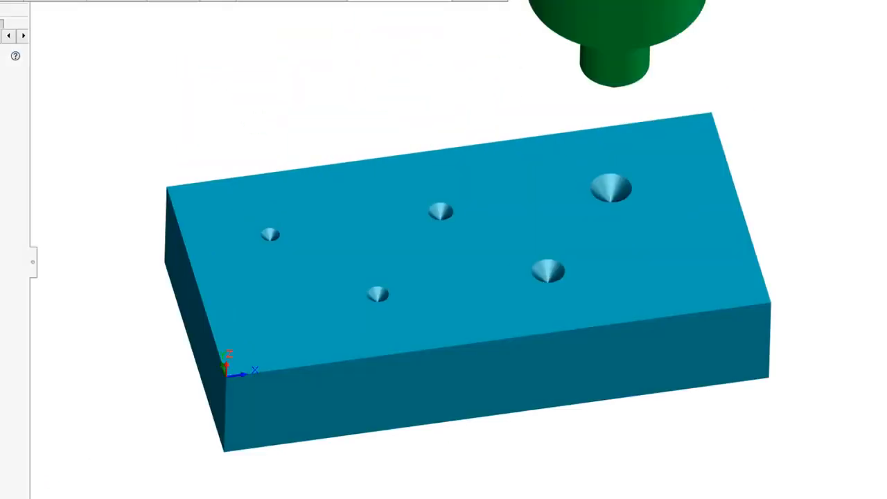
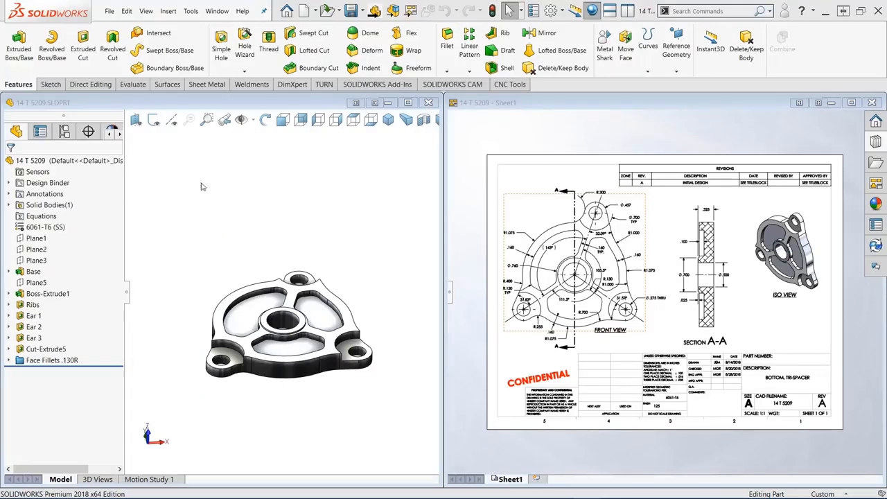
# - Close the 14 T 5209 drawing and open the 14 T 5209_040_770 assembly from the CNC design library's _Setup Process Templates folder
pyautogui.click(872, 103)
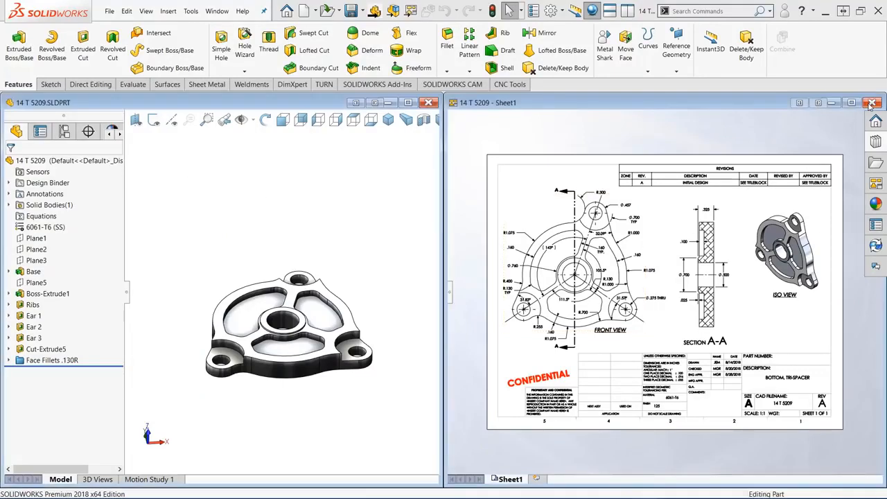
pyautogui.moveTo(879, 144)
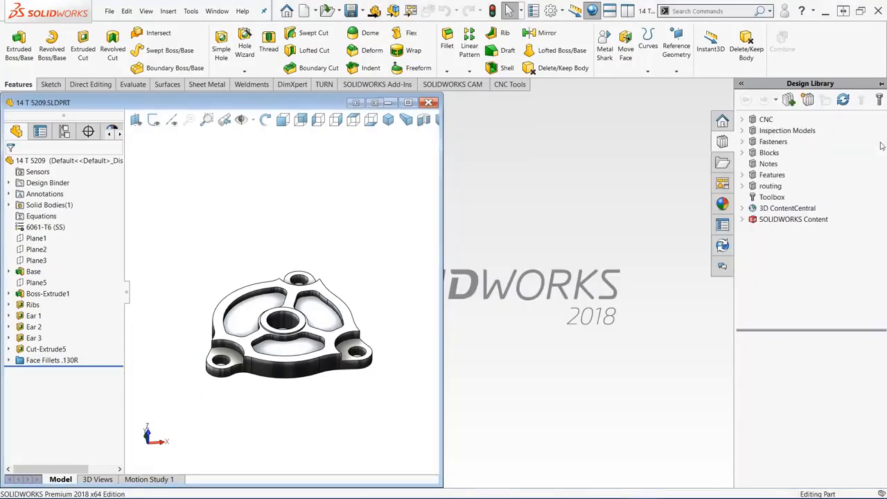
pyautogui.click(742, 119)
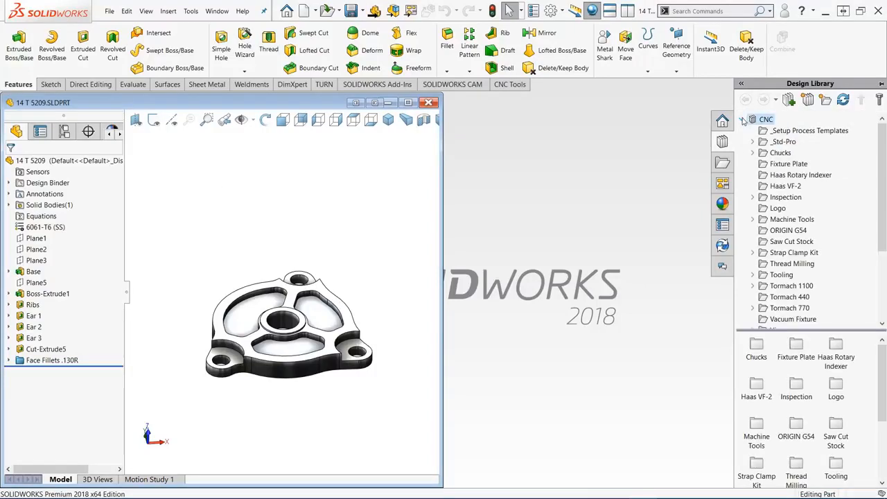
pyautogui.click(781, 132)
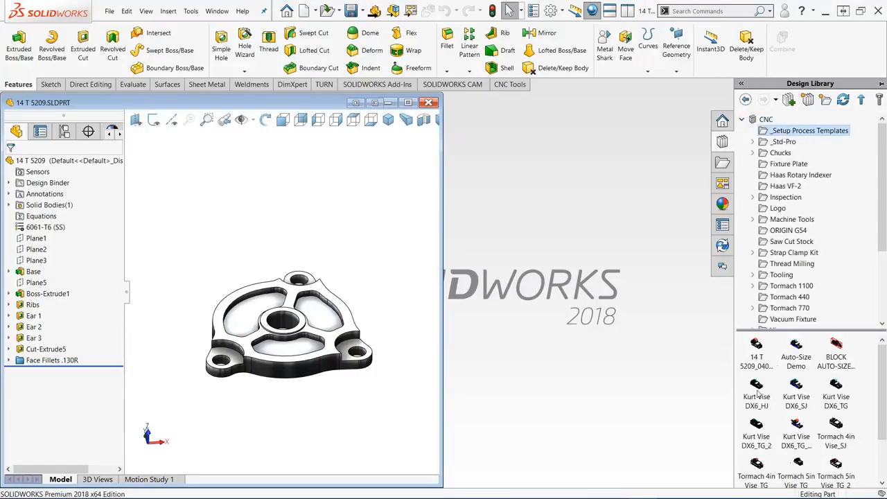
pyautogui.moveTo(806, 394)
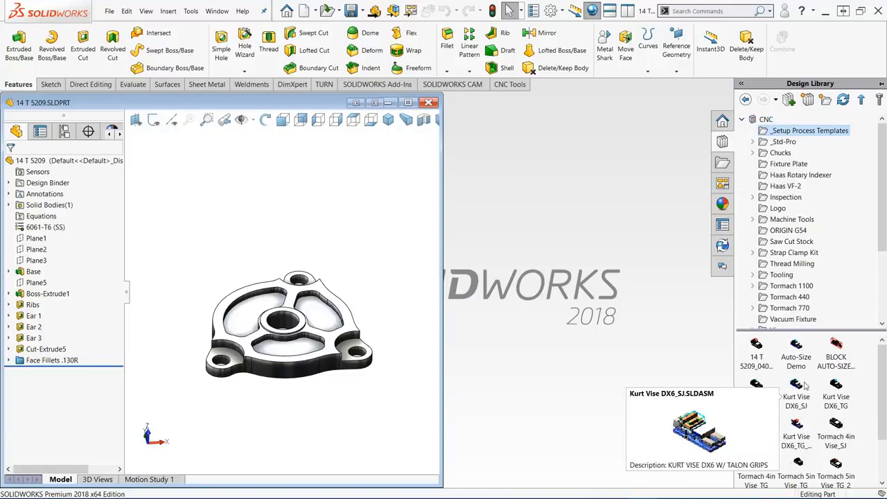
pyautogui.rightClick(755, 350)
pyautogui.click(776, 357)
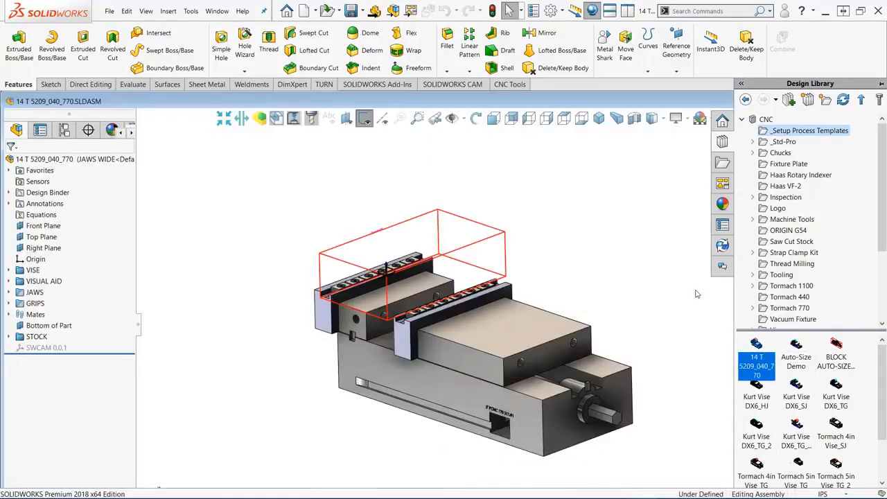
# - Open the drawing associated with the vise assembly to view its fixture setup sheet, and minimize it
pyautogui.rightClick(548, 218)
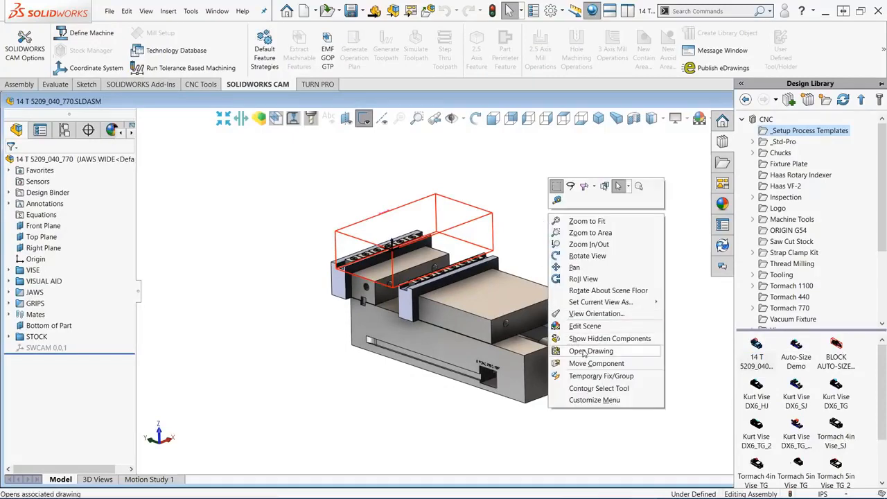
pyautogui.click(588, 350)
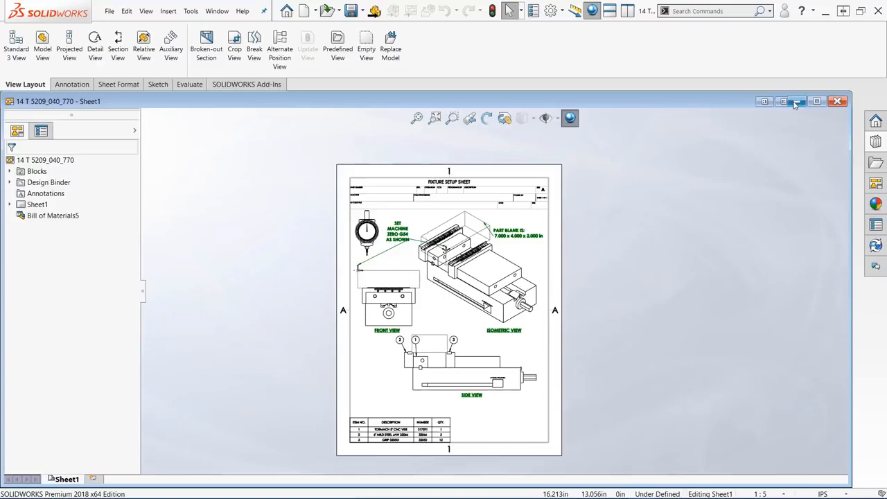
pyautogui.click(797, 102)
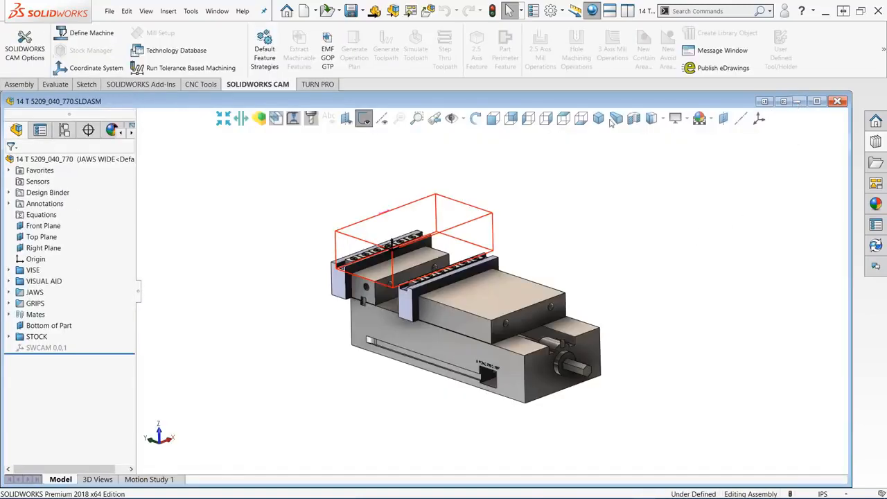
# - Insert part 14 T 5209 into the vise assembly from its open window, close the part window and maximize the assembly
pyautogui.click(627, 11)
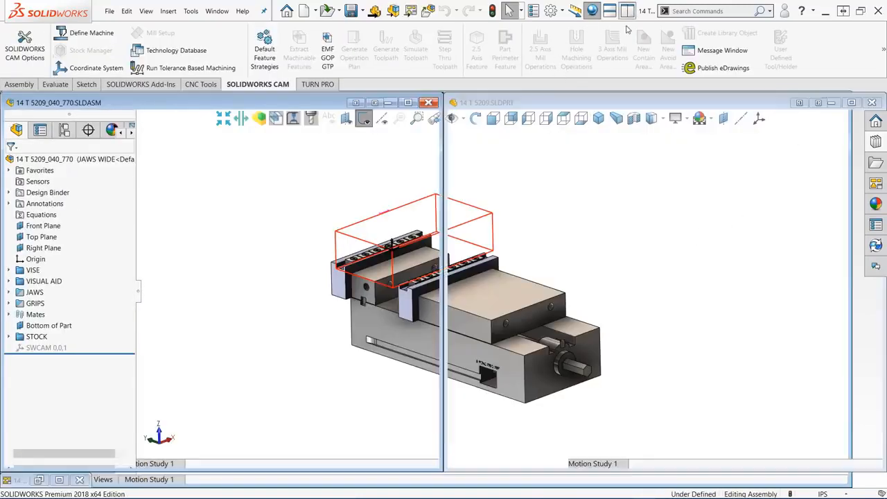
pyautogui.click(527, 161)
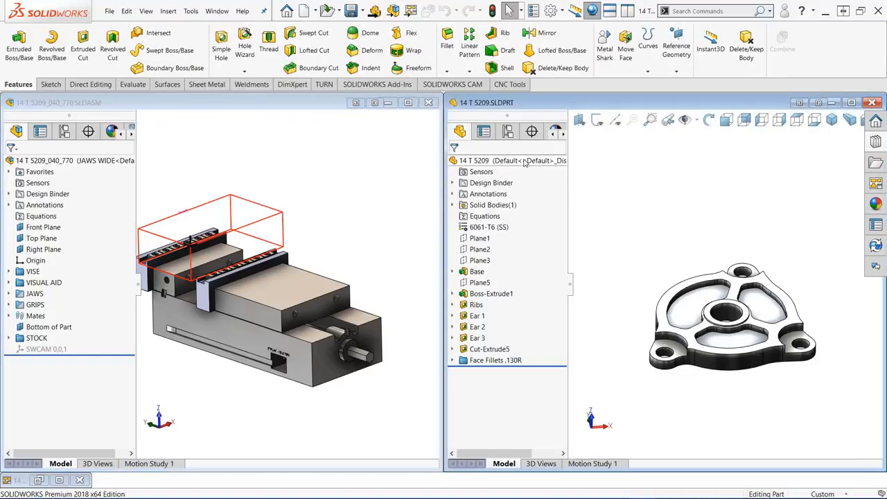
pyautogui.moveTo(527, 161); pyautogui.dragTo(291, 228)
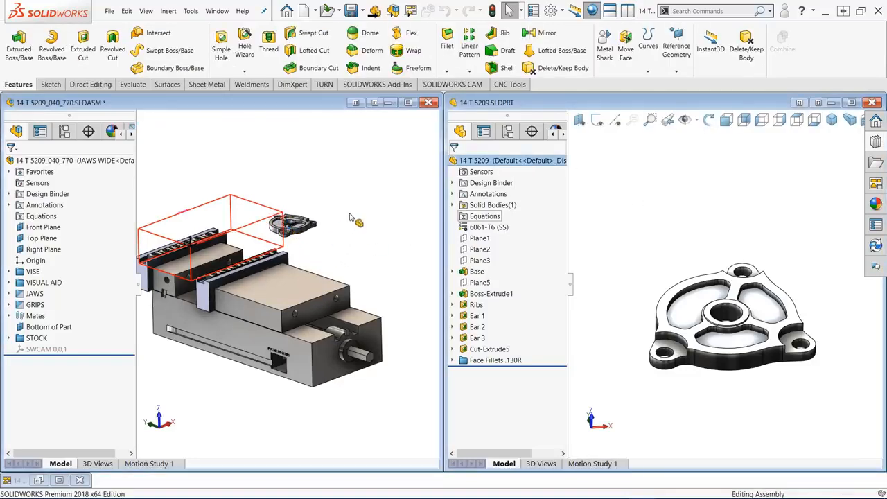
pyautogui.click(873, 103)
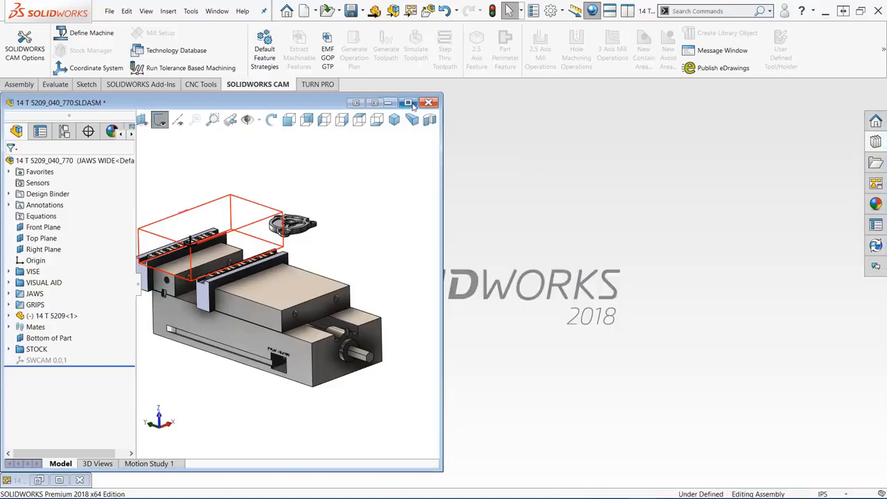
pyautogui.click(411, 104)
# - Mate the underside face of part 14 T 5209 coincident with the assembly's favorite plane Bottom of Part
pyautogui.moveTo(216, 198); pyautogui.dragTo(218, 281, button='right')
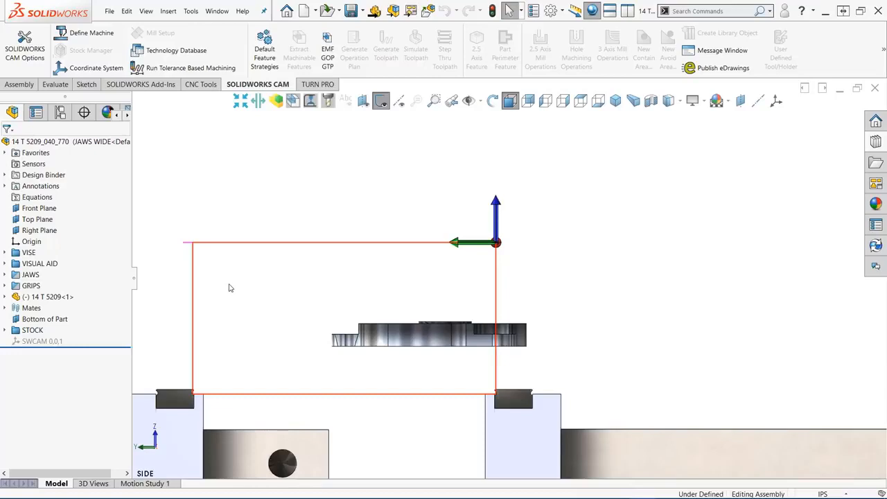
pyautogui.press('Up')
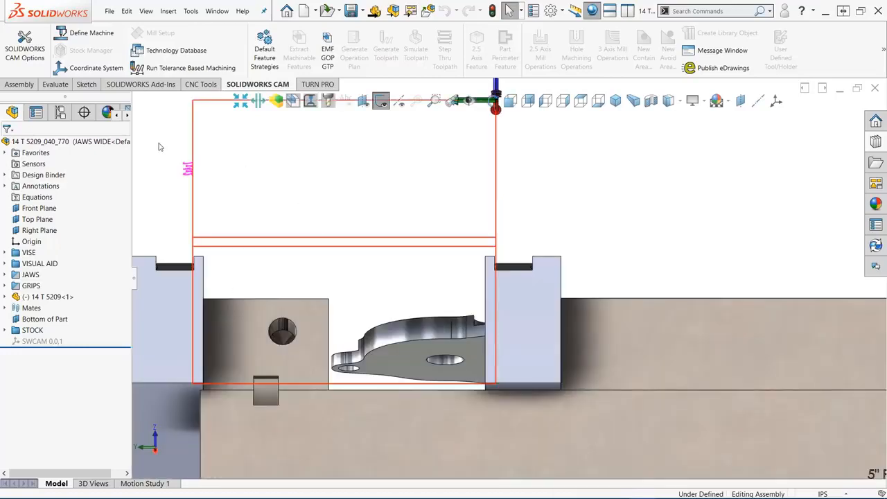
pyautogui.click(5, 153)
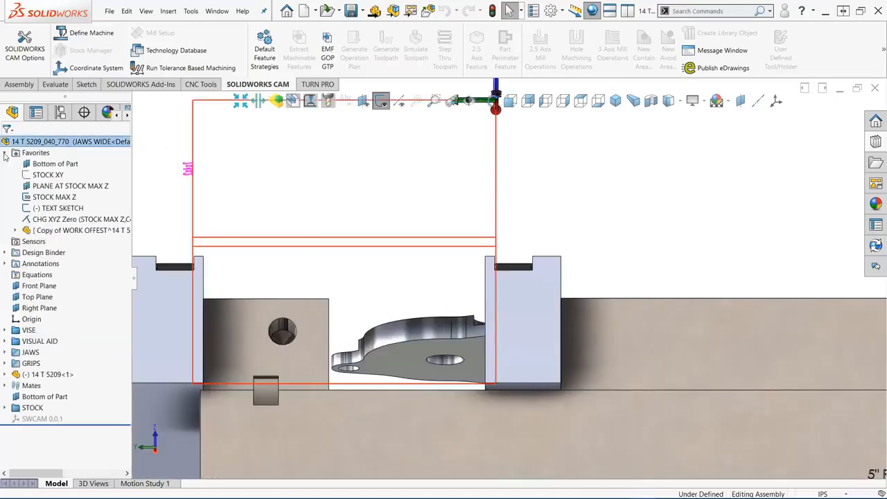
pyautogui.click(63, 165)
pyautogui.keyDown('ctrl'); pyautogui.click(405, 361); pyautogui.keyUp('ctrl')
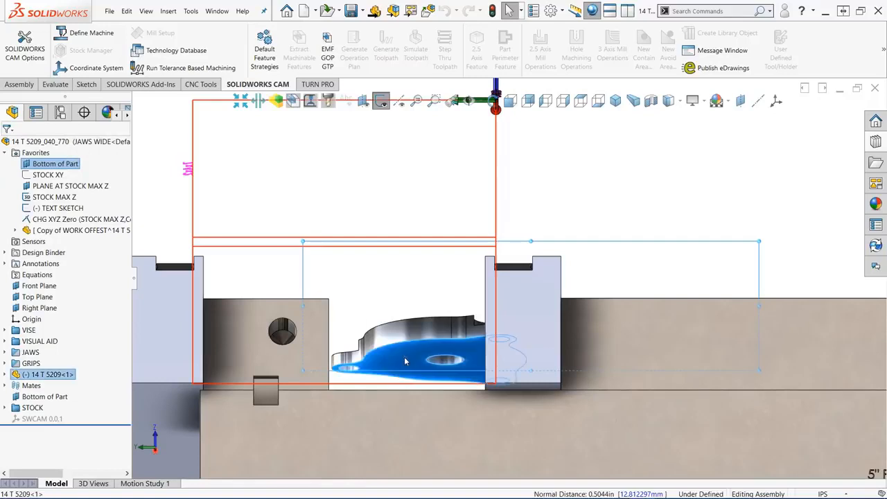
pyautogui.click(434, 355)
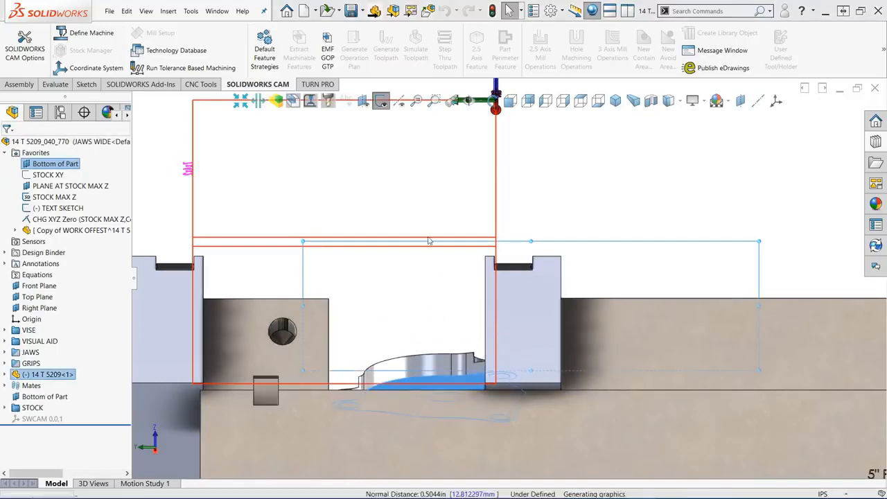
# - Run the Auto-Size Stock Ver2 macro to size the stock to 3 x 3 x 0.5 around the part
pyautogui.moveTo(453, 223); pyautogui.dragTo(500, 267, button='right')
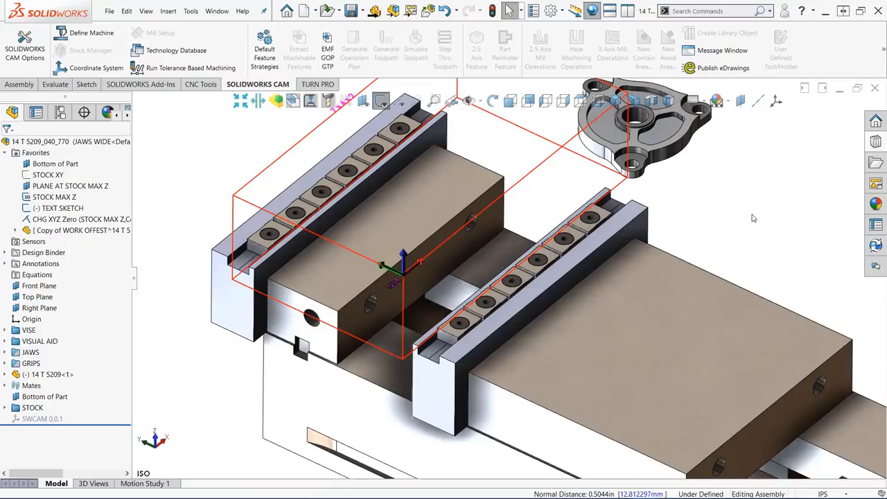
pyautogui.press('s')
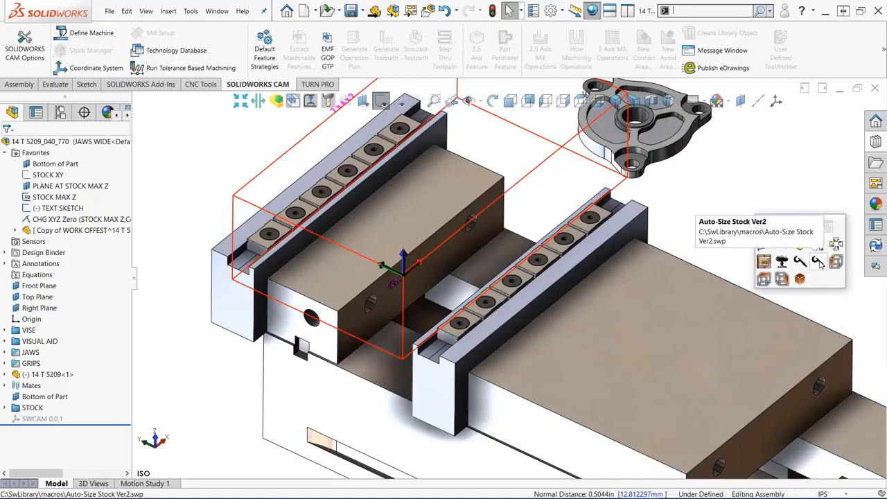
pyautogui.click(819, 261)
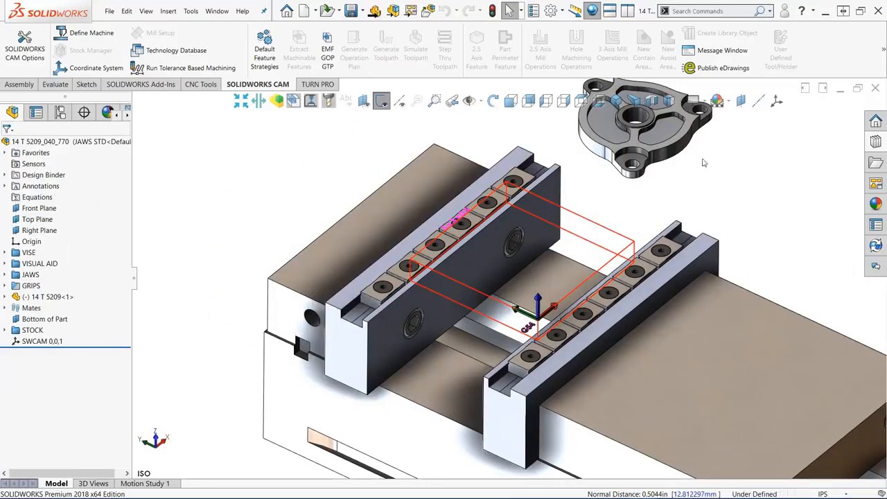
# - Isolate part 14 T 5209 with the stock outline and show them from above
pyautogui.rightClick(662, 136)
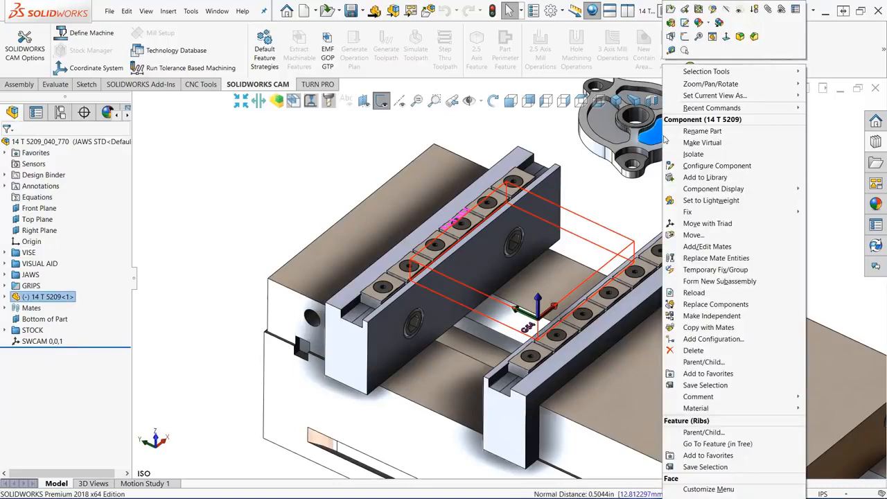
pyautogui.click(704, 156)
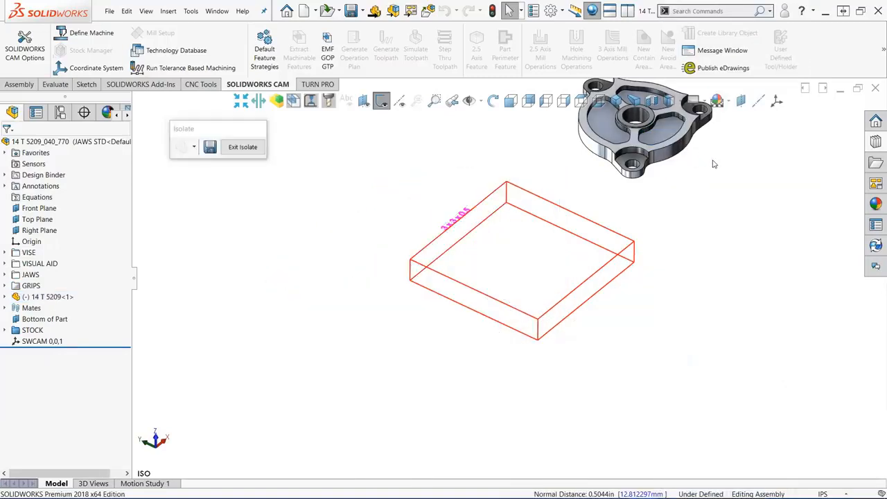
pyautogui.moveTo(729, 252); pyautogui.dragTo(723, 195, button='right')
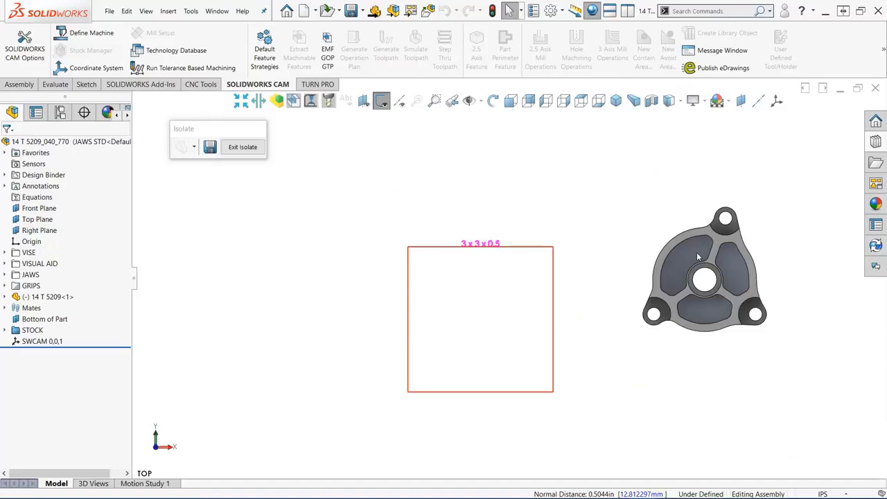
# - Move the part inside the 3 x 3 x 0.5 stock outline, roughly centred, and fix it in place
pyautogui.moveTo(697, 252); pyautogui.dragTo(471, 301)
pyautogui.rightClick(471, 301)
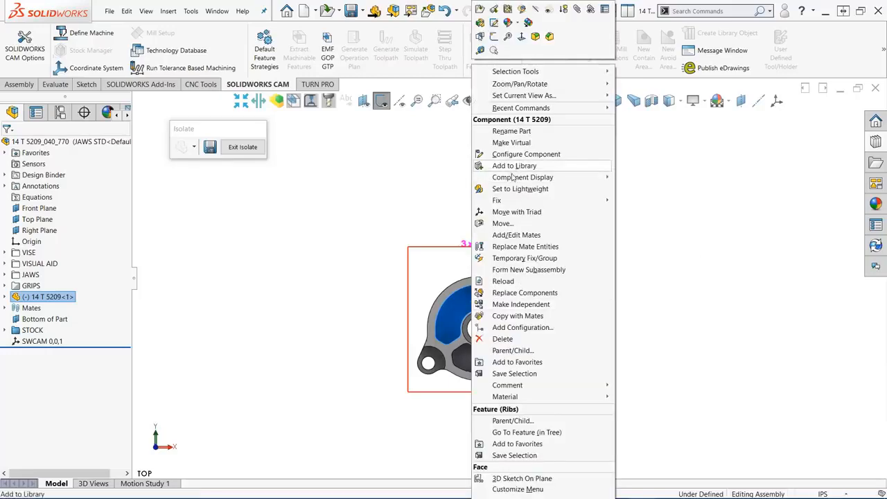
pyautogui.moveTo(513, 201)
pyautogui.click(644, 200)
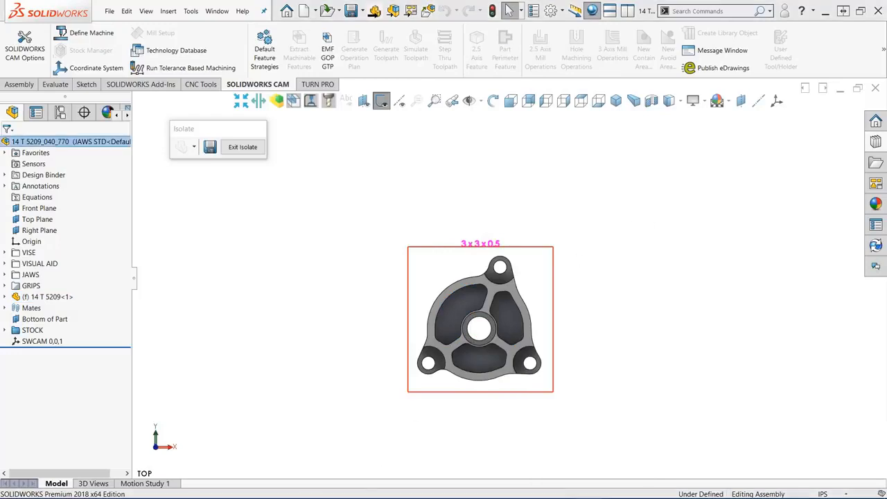
# - Switch to the web browser and open the 0.5" x 3" aluminum 6061-T6511 extruded rectangle from OnlineMetals' rectangle flat bar list
pyautogui.click(271, 490)
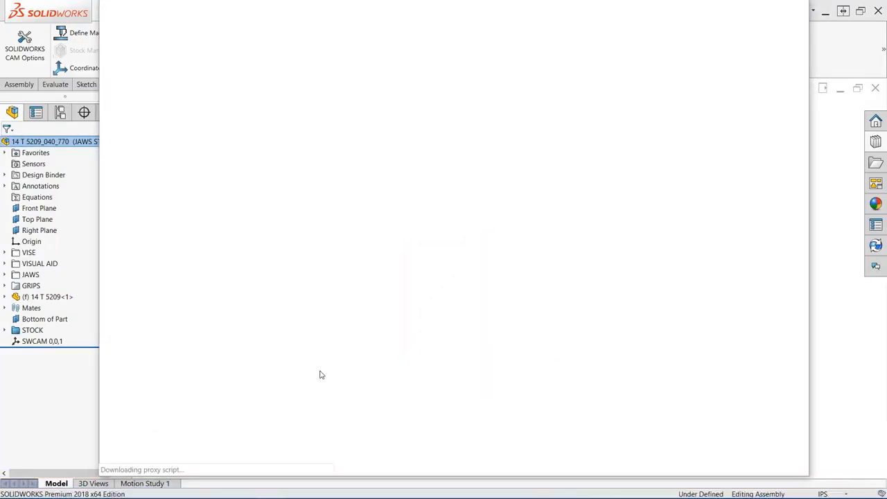
pyautogui.moveTo(483, 135)
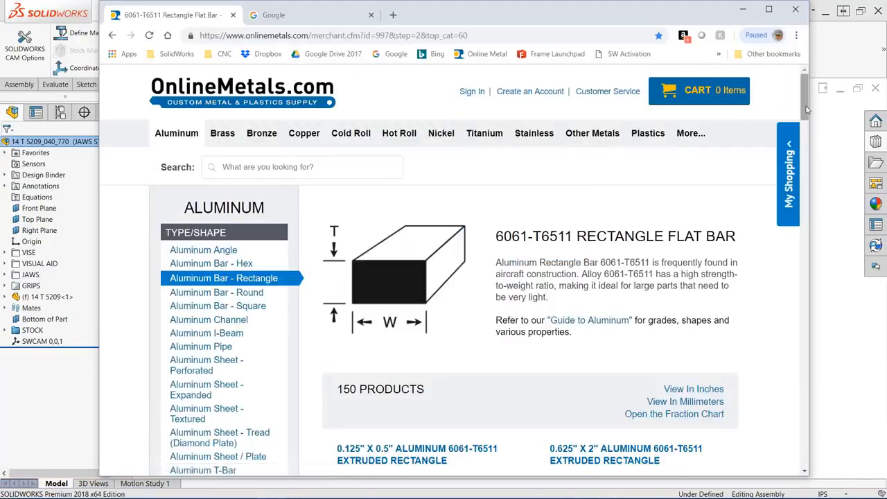
pyautogui.moveTo(806, 109); pyautogui.dragTo(801, 376)
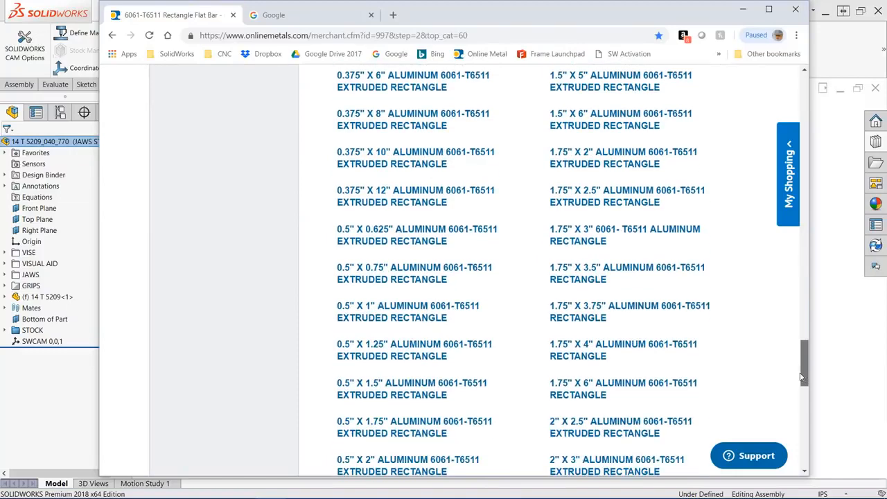
pyautogui.scroll(-5, 437, 236)
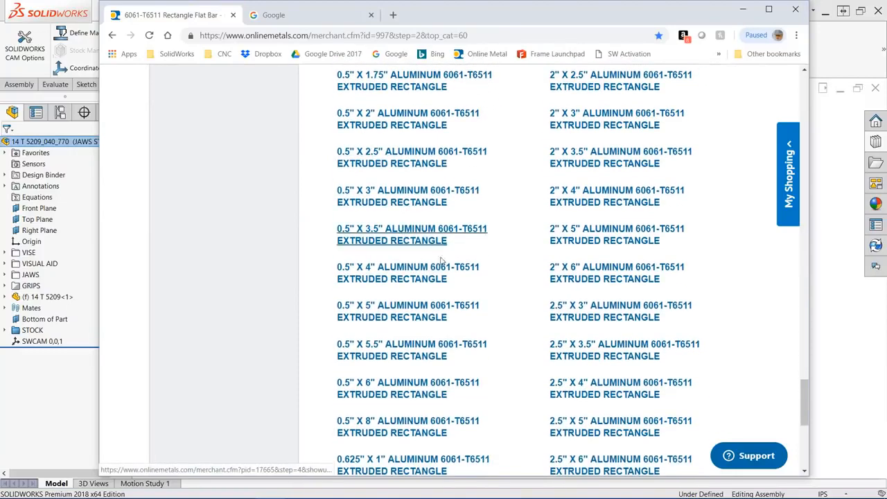
pyautogui.click(392, 194)
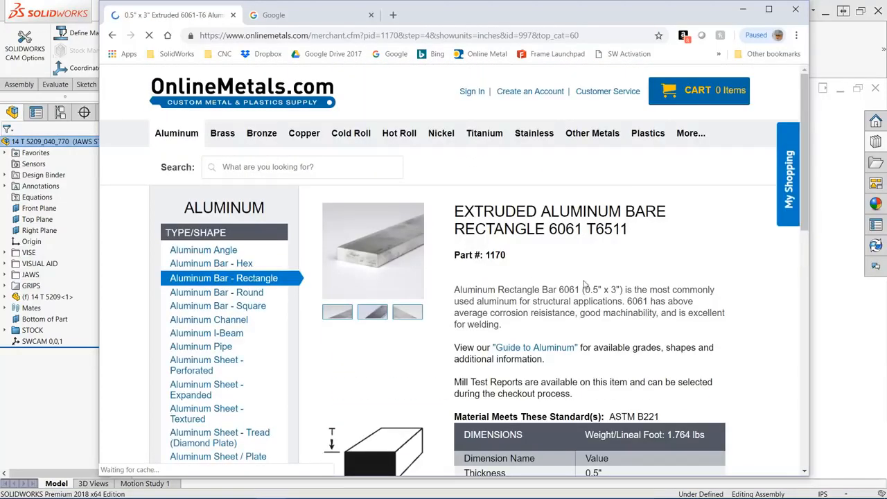
# - Review the bar's dimensions, available lengths and prices, and close the browser to return to SOLIDWORKS
pyautogui.scroll(-4, 584, 284)
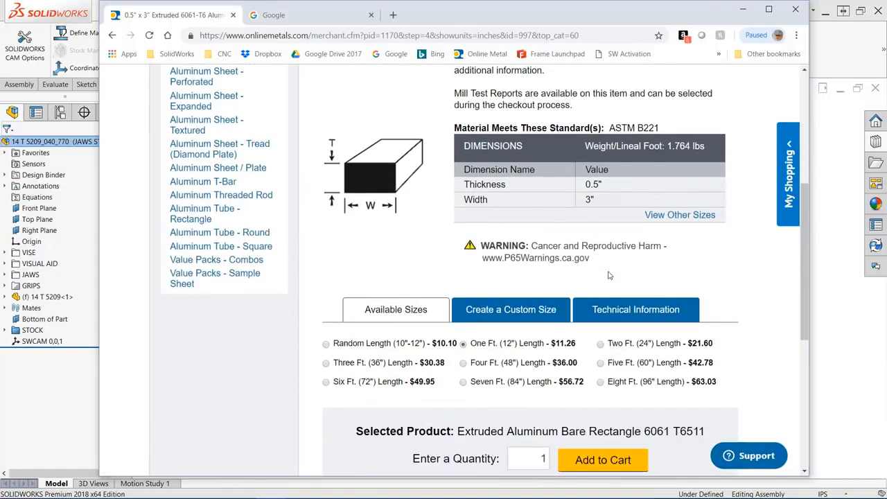
pyautogui.scroll(-1, 609, 275)
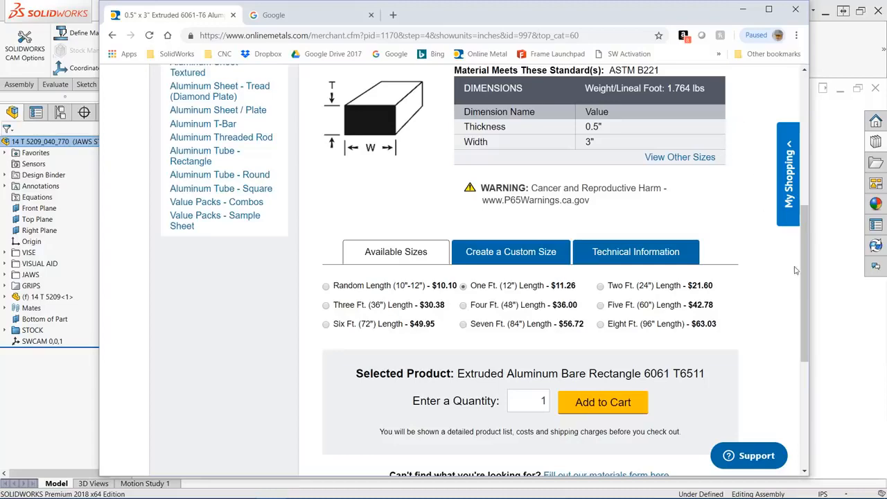
pyautogui.scroll(6, 801, 277)
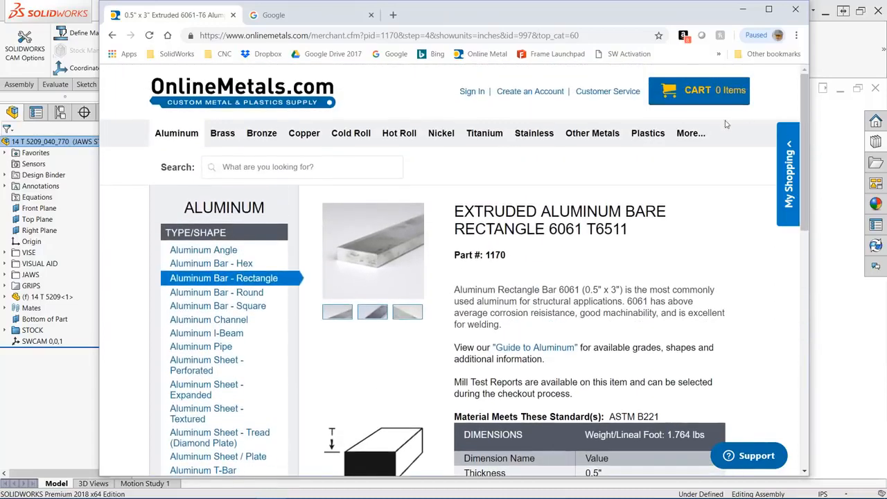
pyautogui.click(795, 10)
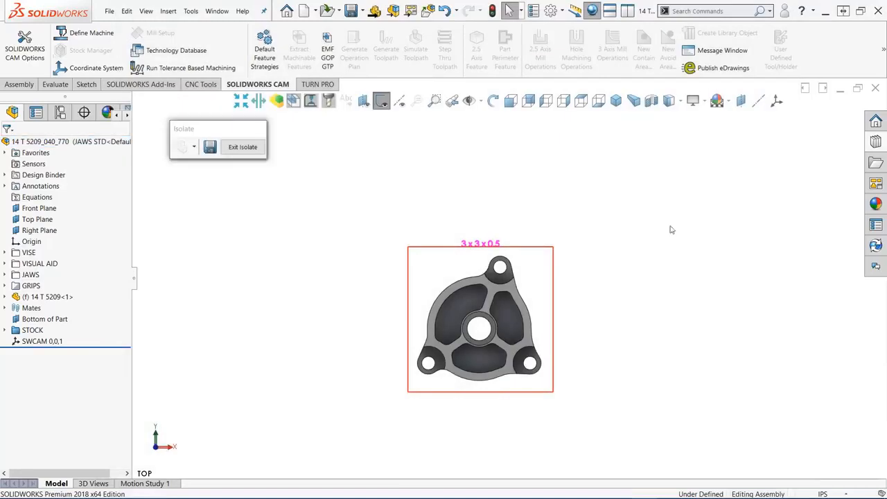
# - Exit the isolated view and delete the eight unused grips, keeping two on each jaw beside the stock
pyautogui.hotkey('ctrl', '7')
pyautogui.click(243, 147)
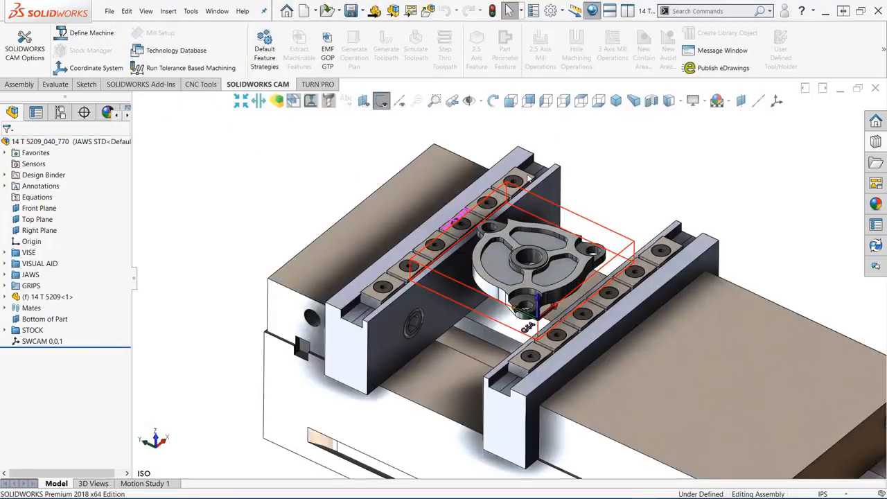
pyautogui.click(528, 178)
pyautogui.keyDown('ctrl'); pyautogui.click(474, 222); pyautogui.keyUp('ctrl')
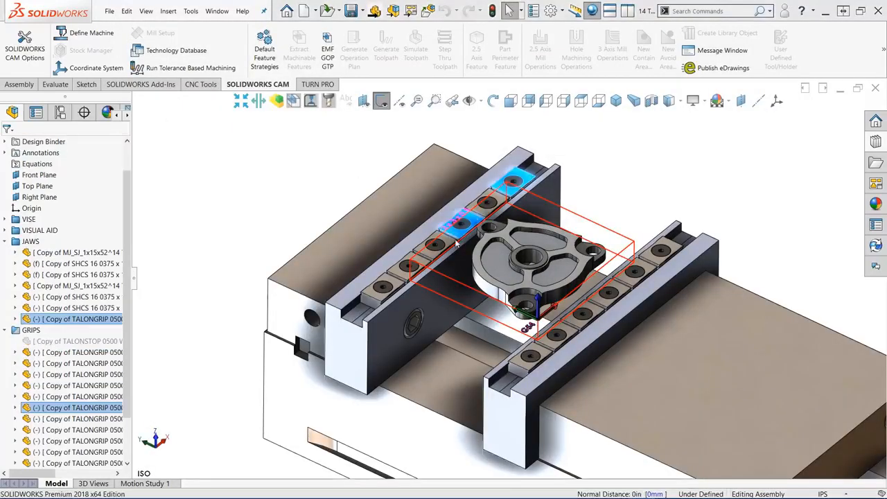
pyautogui.keyDown('ctrl'); pyautogui.click(447, 242); pyautogui.keyUp('ctrl')
pyautogui.keyDown('ctrl'); pyautogui.click(396, 284); pyautogui.keyUp('ctrl')
pyautogui.keyDown('ctrl'); pyautogui.click(674, 247); pyautogui.keyUp('ctrl')
pyautogui.keyDown('ctrl'); pyautogui.click(622, 288); pyautogui.keyUp('ctrl')
pyautogui.keyDown('ctrl'); pyautogui.click(596, 311); pyautogui.keyUp('ctrl')
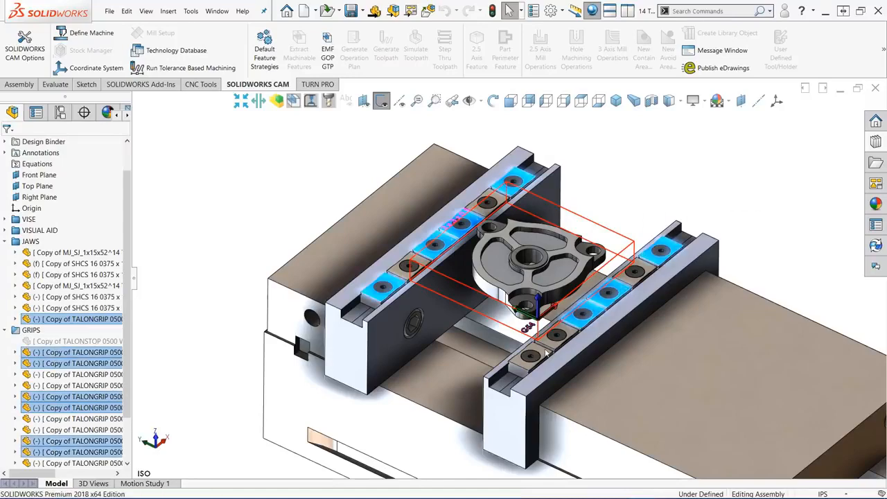
pyautogui.keyDown('ctrl'); pyautogui.click(544, 352); pyautogui.keyUp('ctrl')
pyautogui.press('Delete')
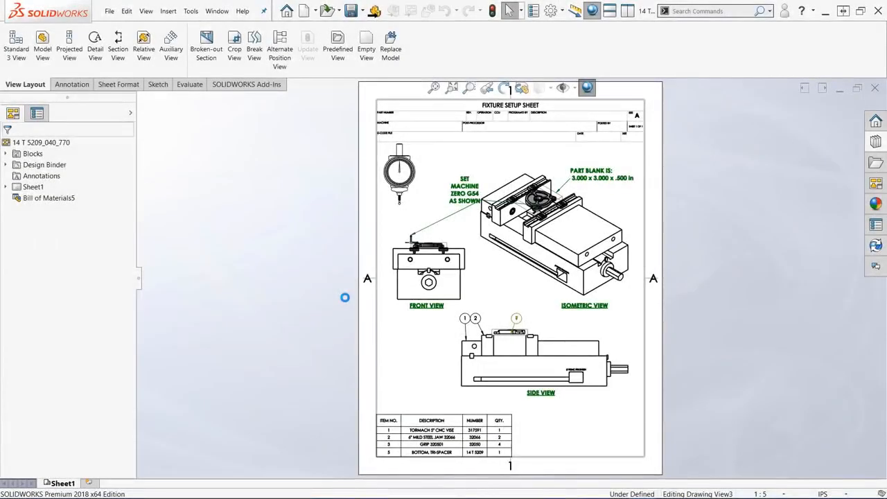
# - Examine the fixture setup sheet drawing, including its isometric view and part blank note
pyautogui.scroll(-4, 558, 235)
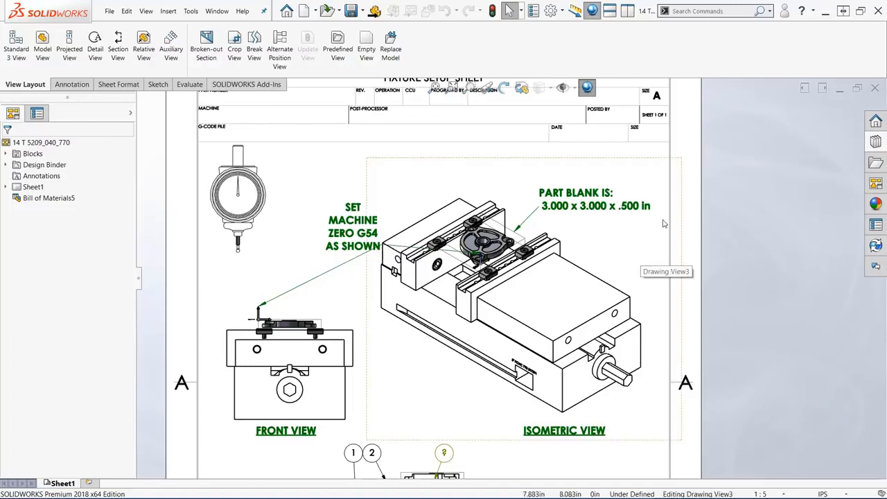
pyautogui.press('f')
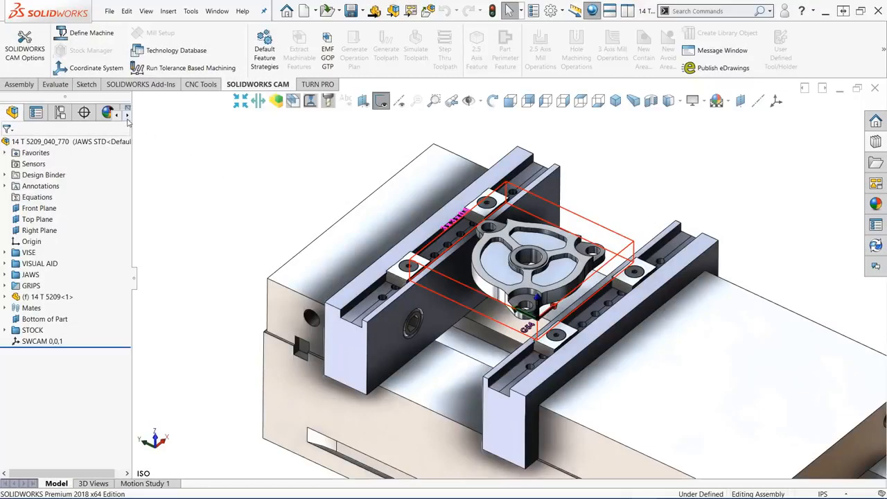
# - Add part 14 T 5209 to the Part Manager in the CAM feature tree
pyautogui.click(128, 117)
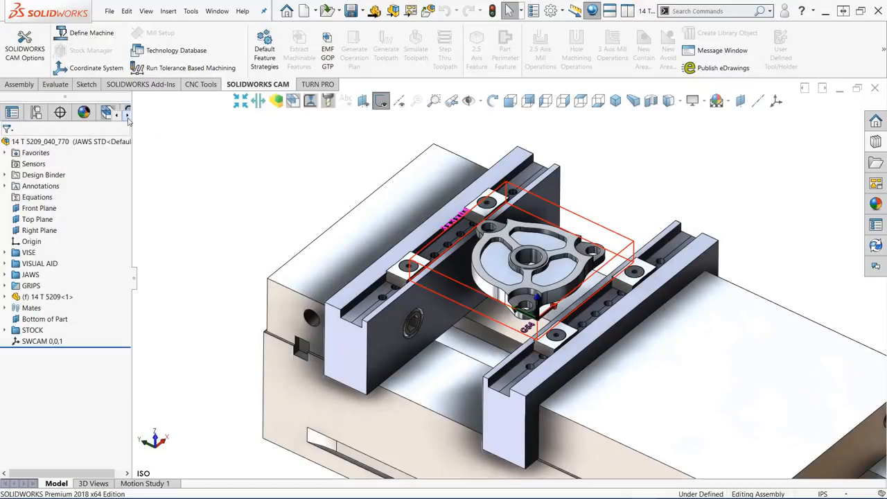
pyautogui.click(128, 117)
pyautogui.click(128, 117)
pyautogui.click(128, 117)
pyautogui.click(35, 113)
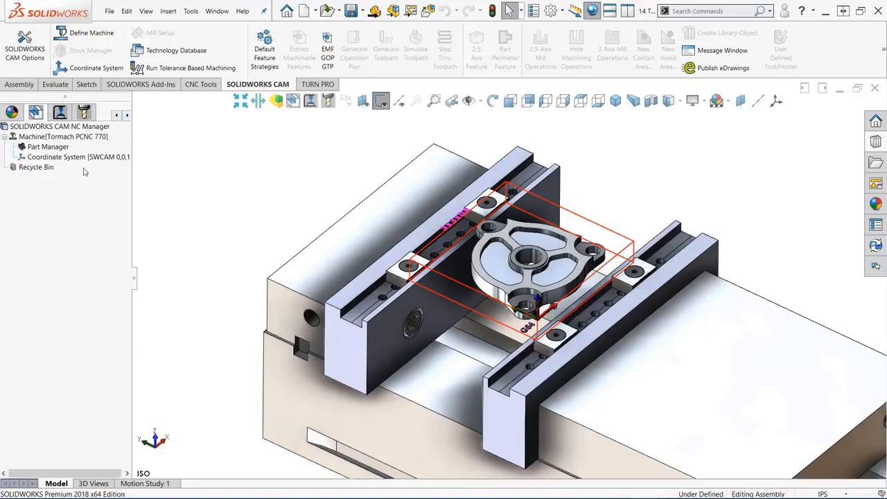
pyautogui.doubleClick(58, 147)
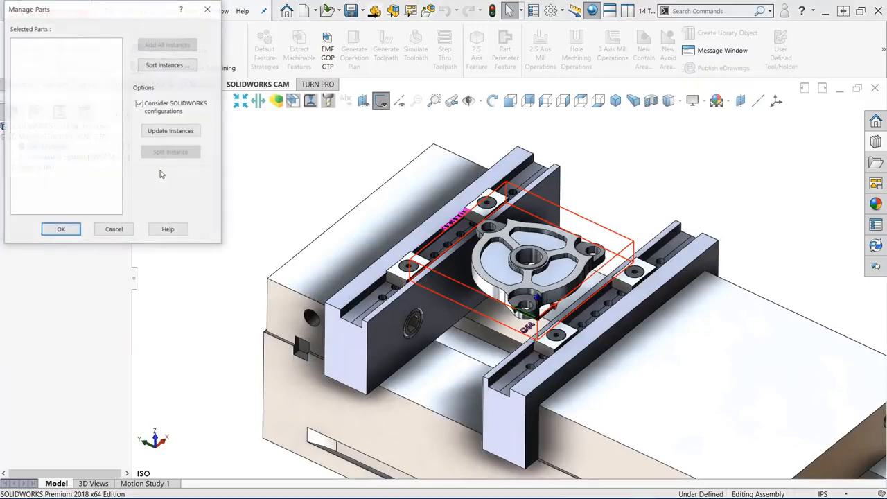
pyautogui.click(488, 281)
pyautogui.click(61, 227)
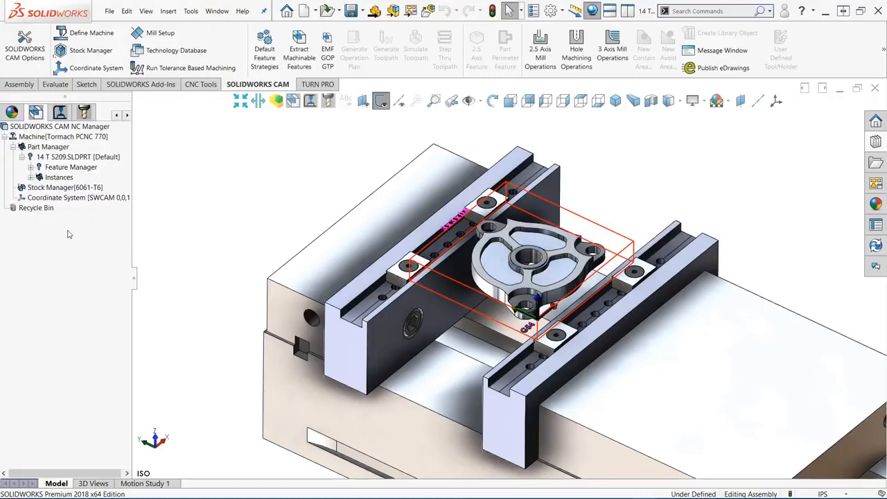
# - Create a mill part setup for 14 T 5209 along Z -1, without face or perimeter features
pyautogui.click(31, 167)
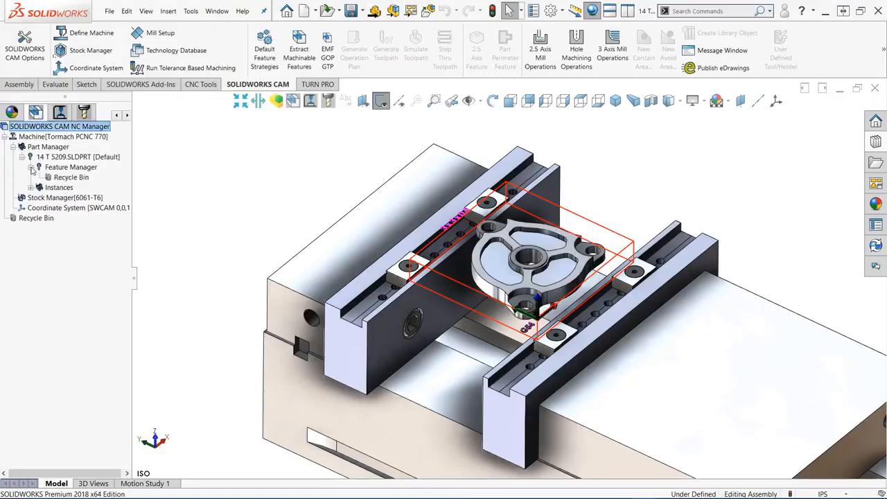
pyautogui.rightClick(74, 168)
pyautogui.click(109, 178)
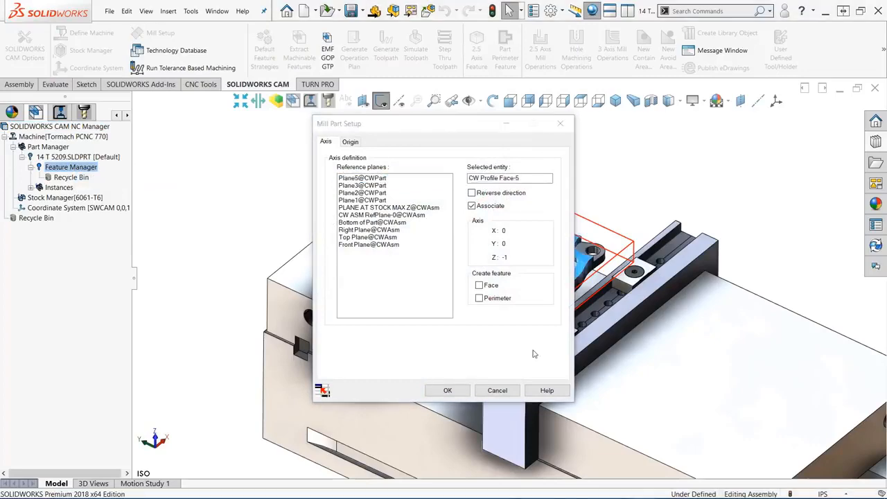
pyautogui.click(448, 390)
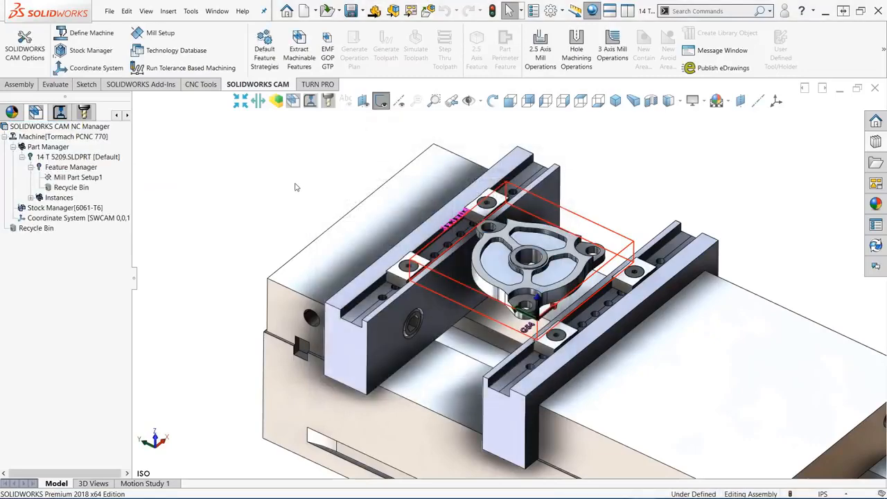
# - Define the 6061-T6 stock by extruding the STOCK XY sketch up to PLANE AT STOCK MAX Z
pyautogui.doubleClick(89, 207)
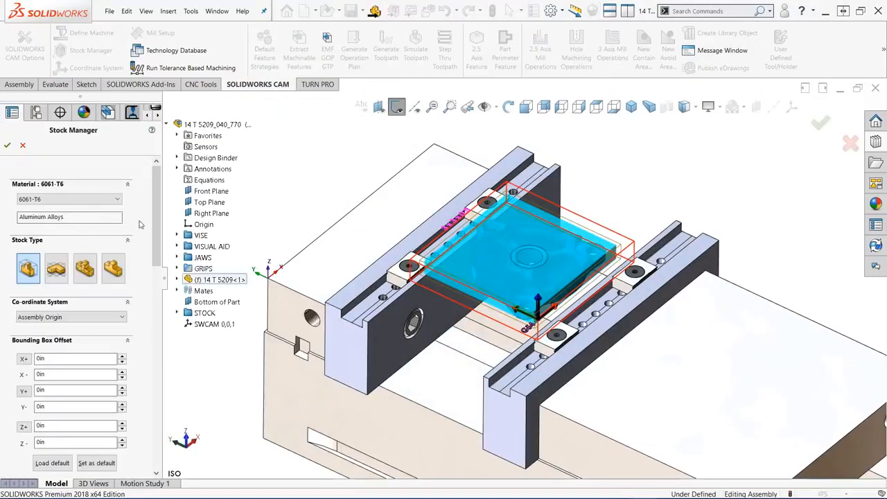
pyautogui.click(177, 136)
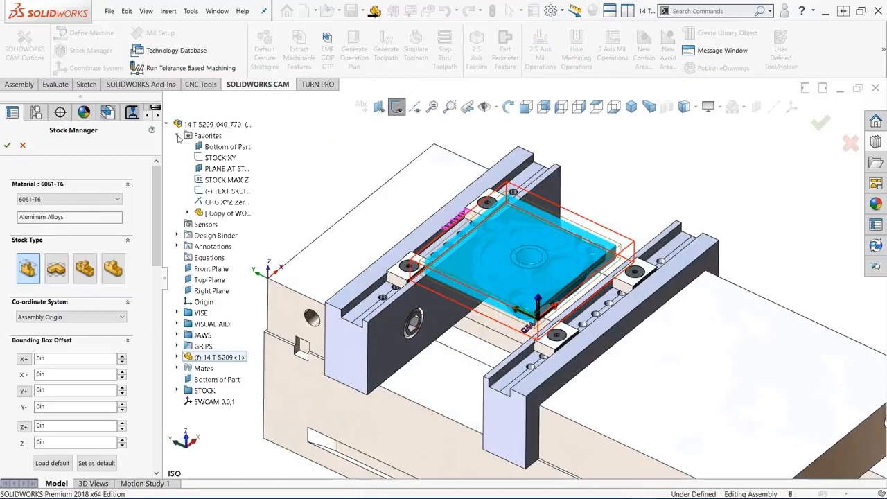
pyautogui.click(218, 158)
pyautogui.click(219, 170)
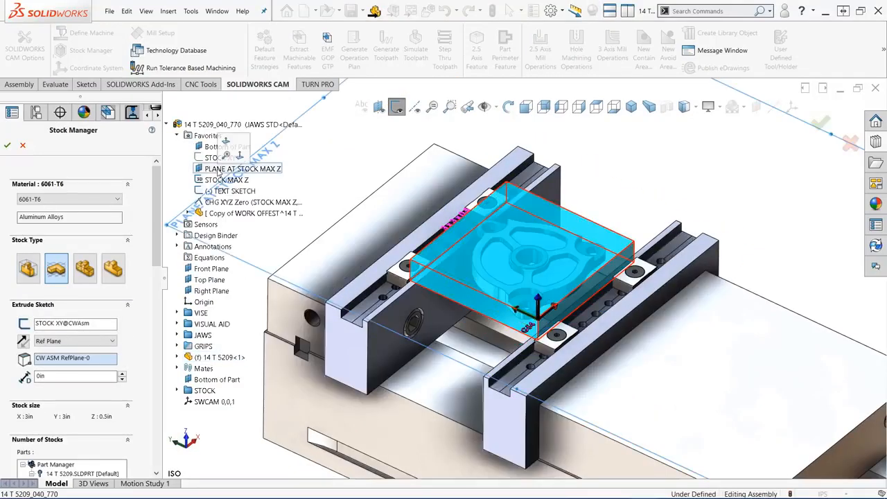
pyautogui.click(7, 145)
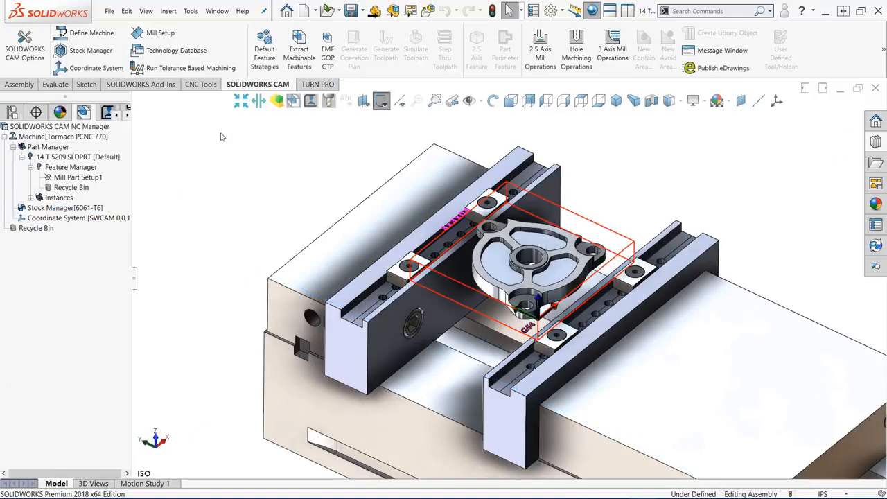
# - Check that the fixture coordinate system uses the SOLIDWORKS coordinate system SWCAM 0,0,1
pyautogui.rightClick(111, 219)
pyautogui.click(142, 227)
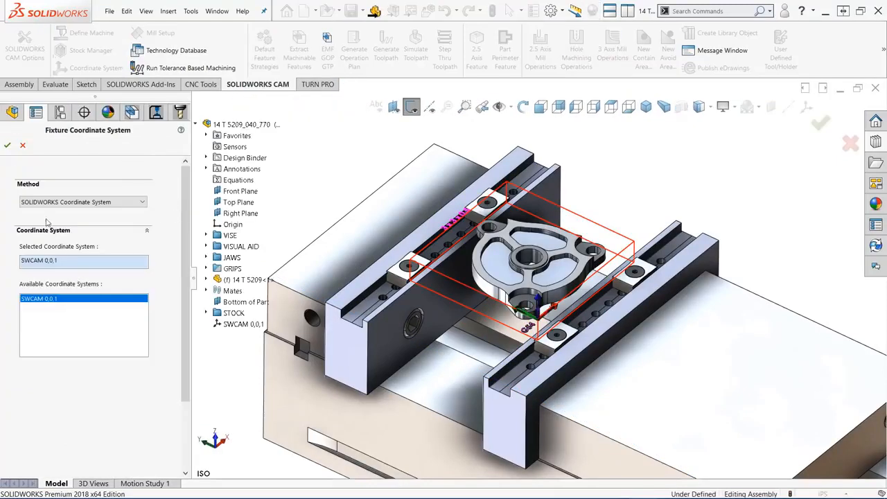
pyautogui.click(7, 145)
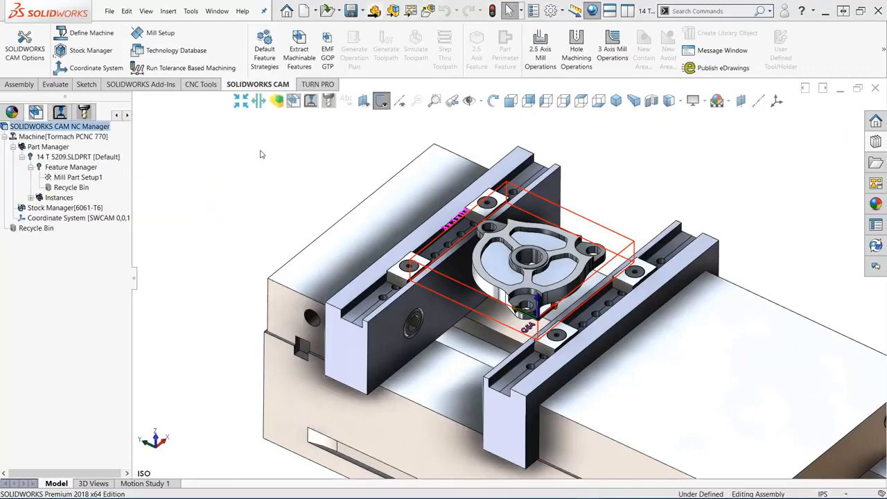
# - Add a Rough-Finish open pocket perimeter feature to Mill Part Setup1, ending at the bottom of the part
pyautogui.click(90, 179)
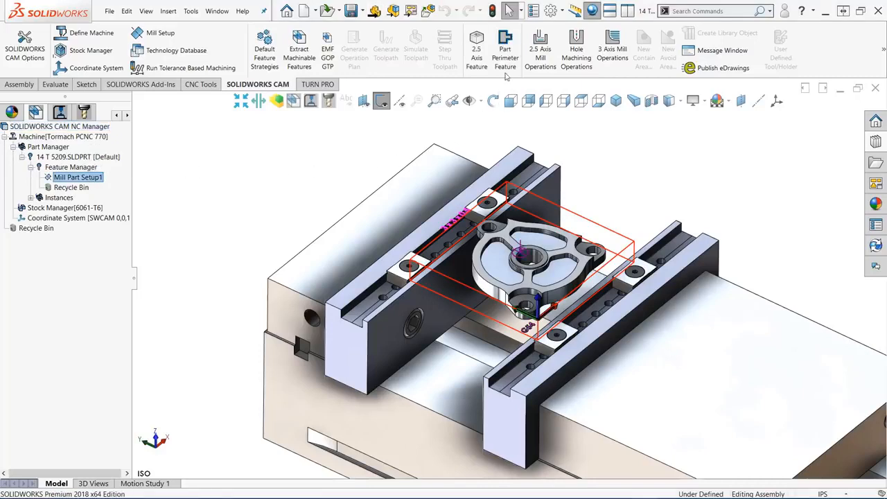
pyautogui.click(505, 59)
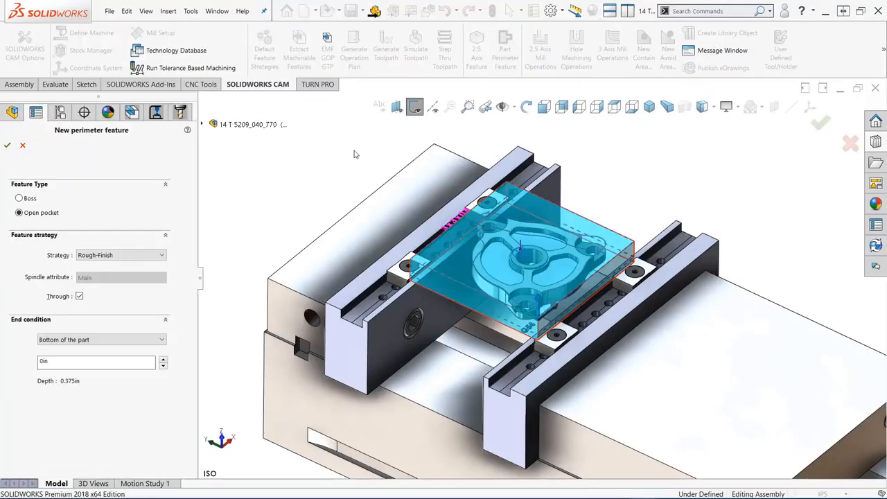
pyautogui.click(165, 340)
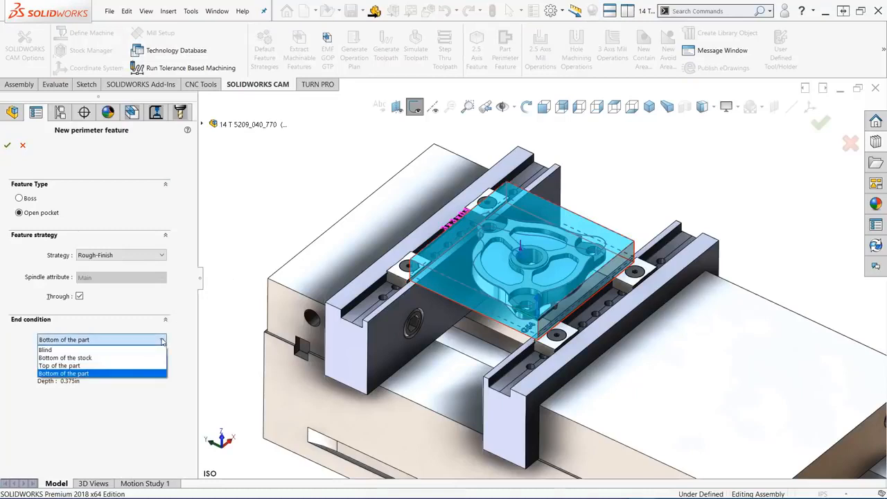
pyautogui.click(133, 374)
pyautogui.click(8, 145)
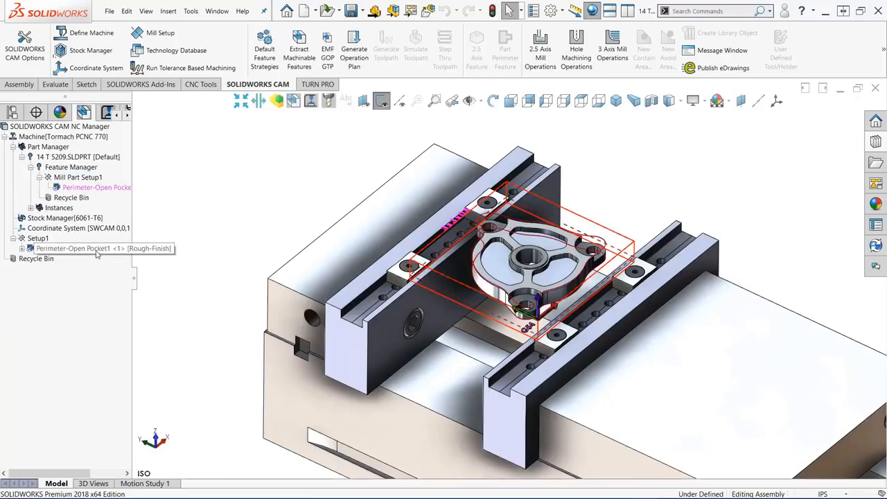
# - Generate the operation plan for the perimeter open pocket and the toolpaths for Setup1
pyautogui.rightClick(97, 250)
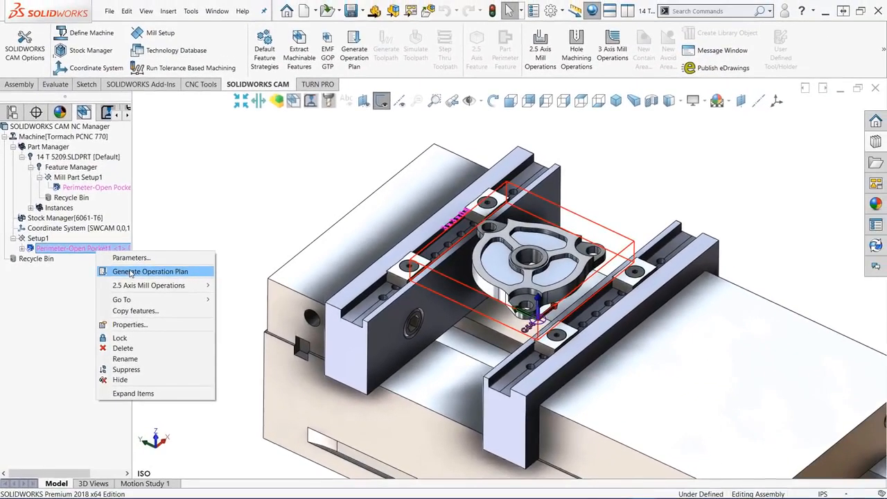
pyautogui.click(149, 271)
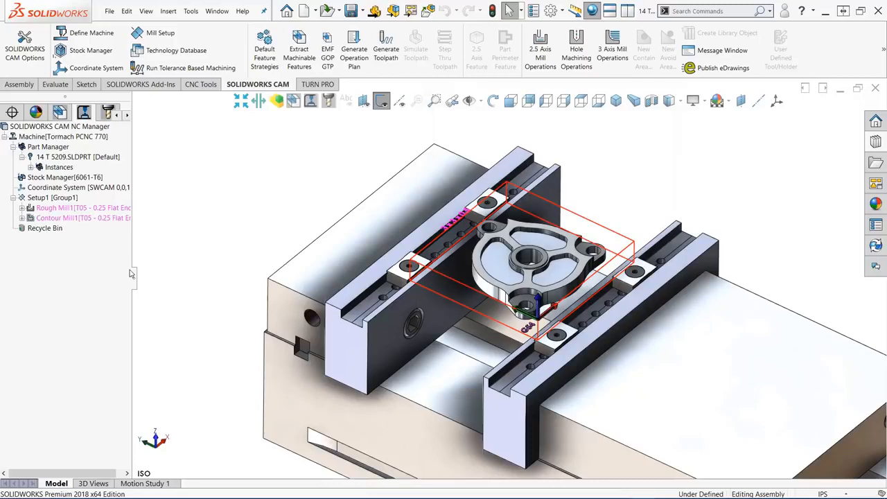
pyautogui.rightClick(74, 200)
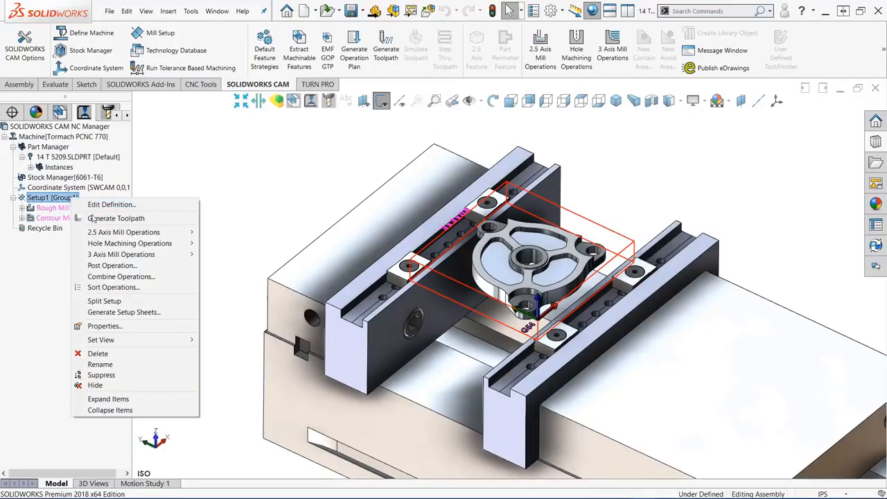
pyautogui.click(93, 218)
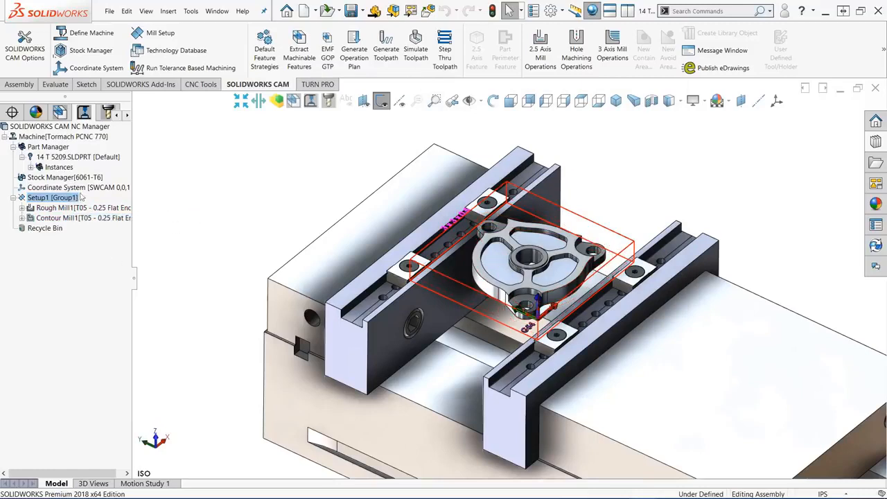
# - Preview the Rough Mill1 and Contour Mill1 toolpaths together on the part
pyautogui.click(82, 208)
pyautogui.keyDown('ctrl'); pyautogui.click(88, 219); pyautogui.keyUp('ctrl')
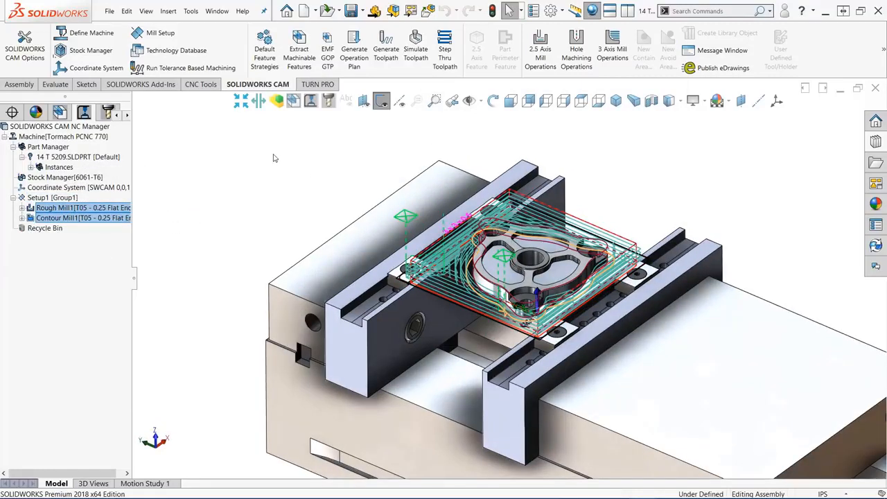
pyautogui.click(274, 157)
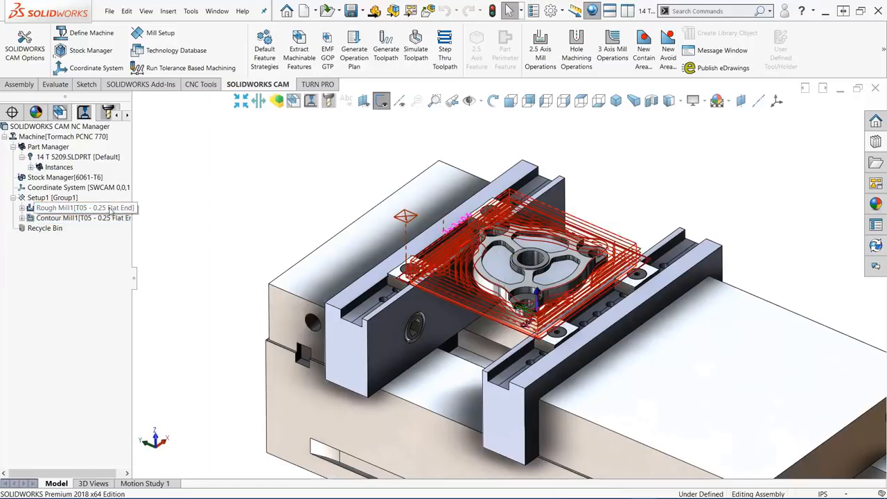
# - Open the Rough Mill1 operation parameters and review its toolpath analysis and estimated machining time
pyautogui.rightClick(111, 210)
pyautogui.click(144, 216)
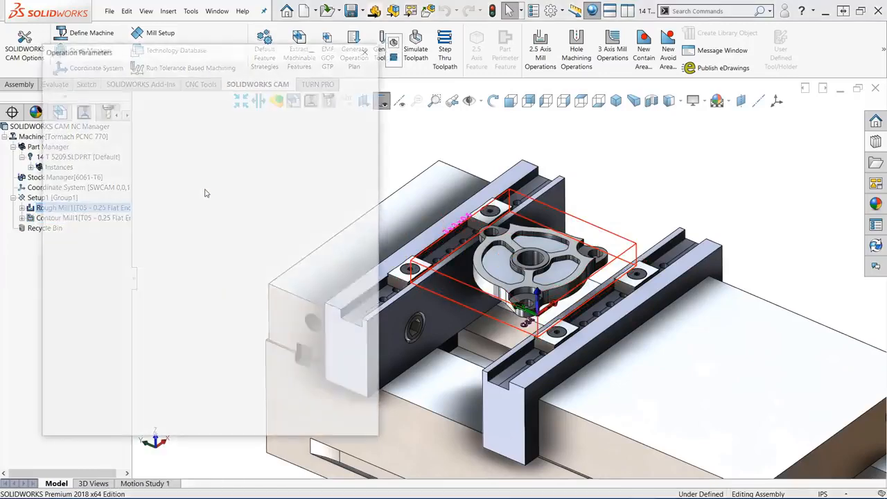
pyautogui.click(268, 68)
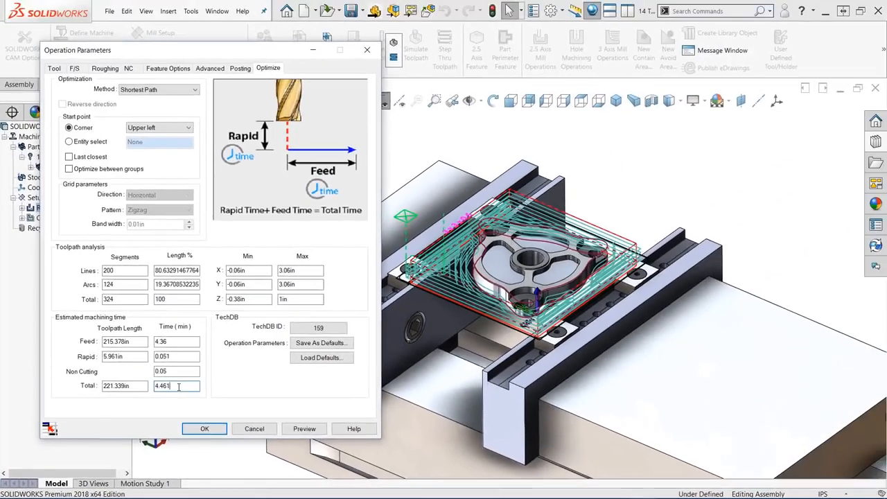
# - Assign the 3/8" EM CRB 2FL 1" LOC flat end mill from the tool crib to Rough Mill1
pyautogui.click(54, 69)
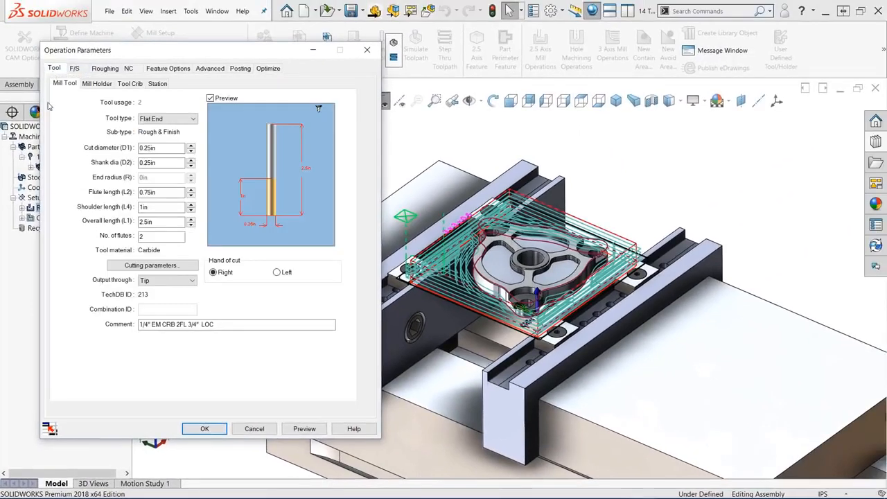
pyautogui.click(131, 84)
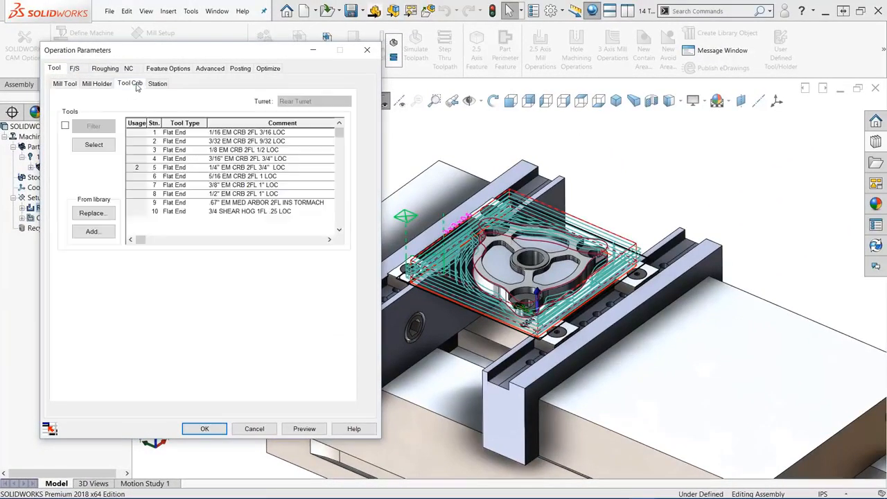
pyautogui.click(144, 185)
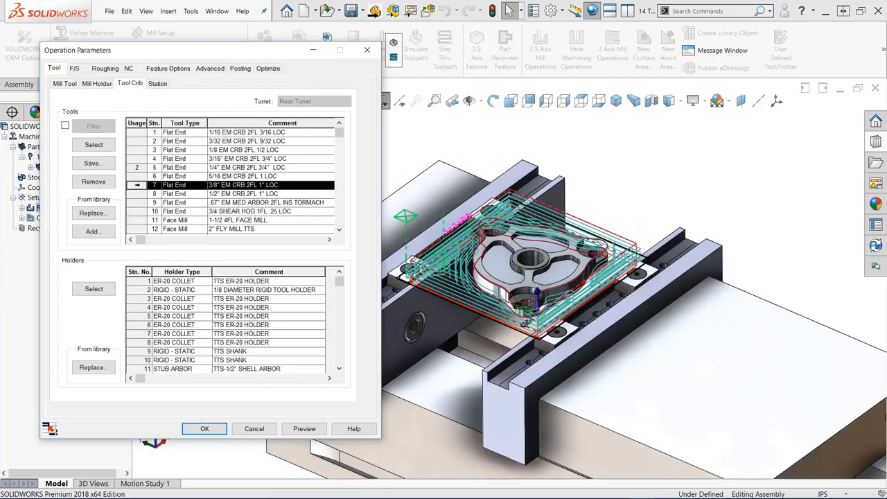
pyautogui.click(94, 144)
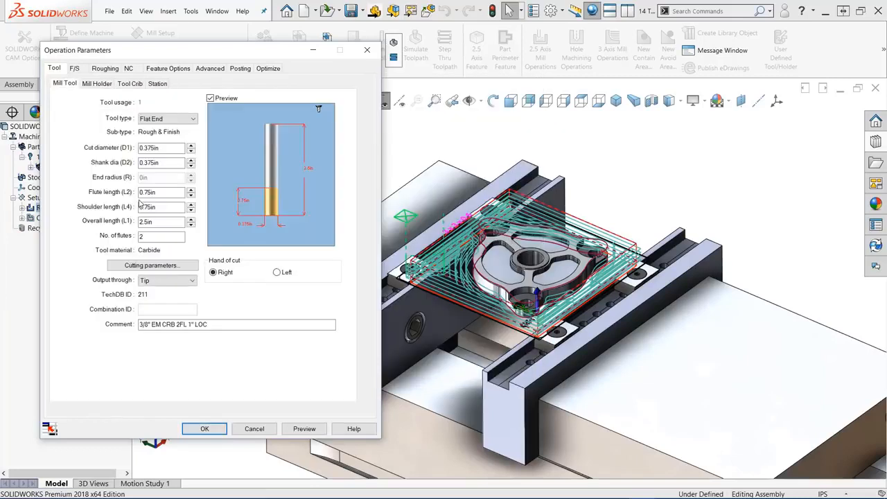
# - Set Rough Mill1's roughing pattern to VoluMill with a first cut amount of 200%
pyautogui.click(106, 68)
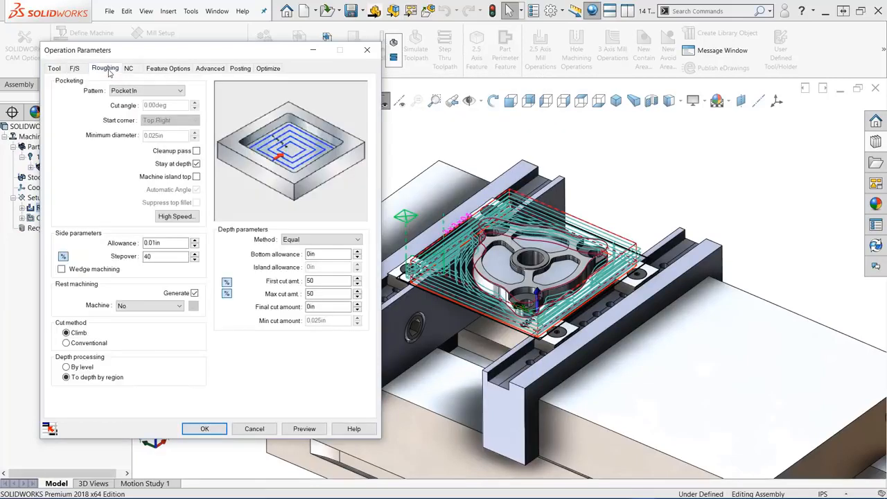
pyautogui.click(147, 91)
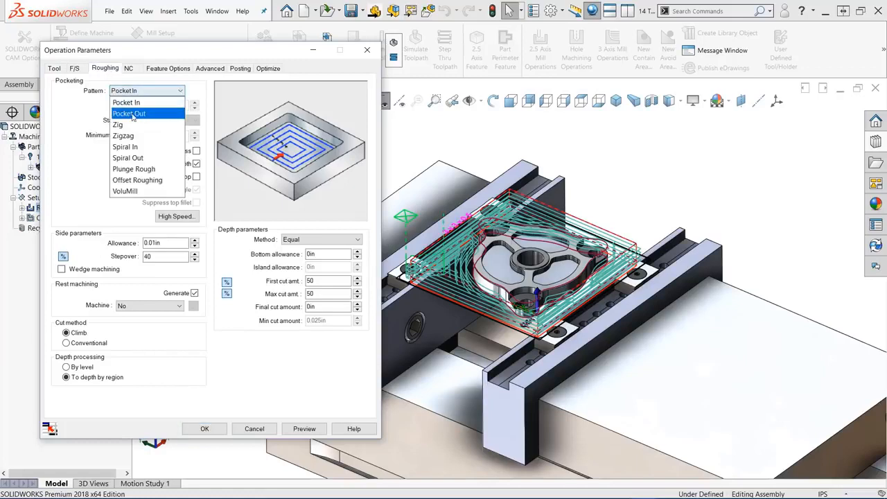
pyautogui.click(125, 190)
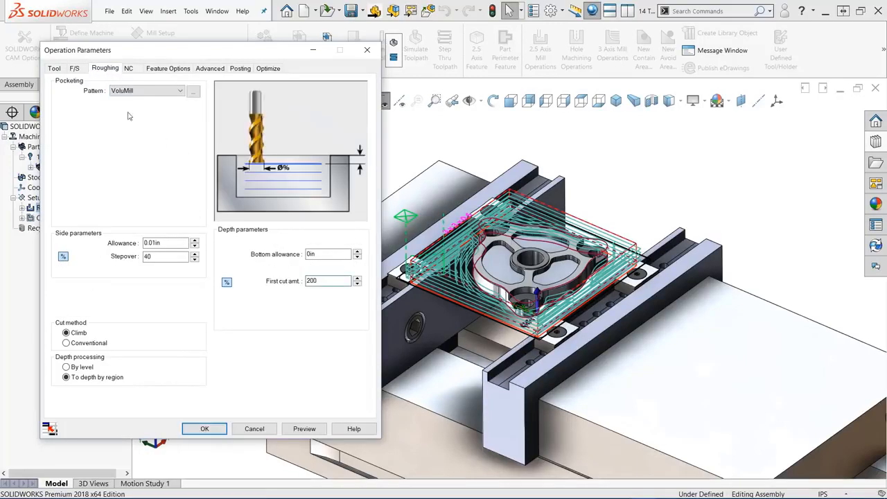
# - Define Rough Mill1's feeds and speeds by Operation, apply the VoluMill Technology Expert values, and set the XY feedrate to 80 in/min
pyautogui.click(74, 69)
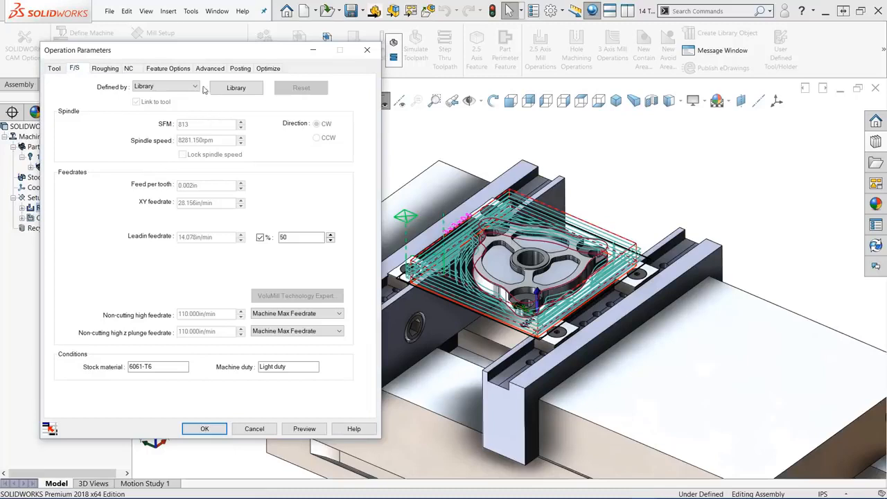
pyautogui.click(195, 86)
pyautogui.click(169, 99)
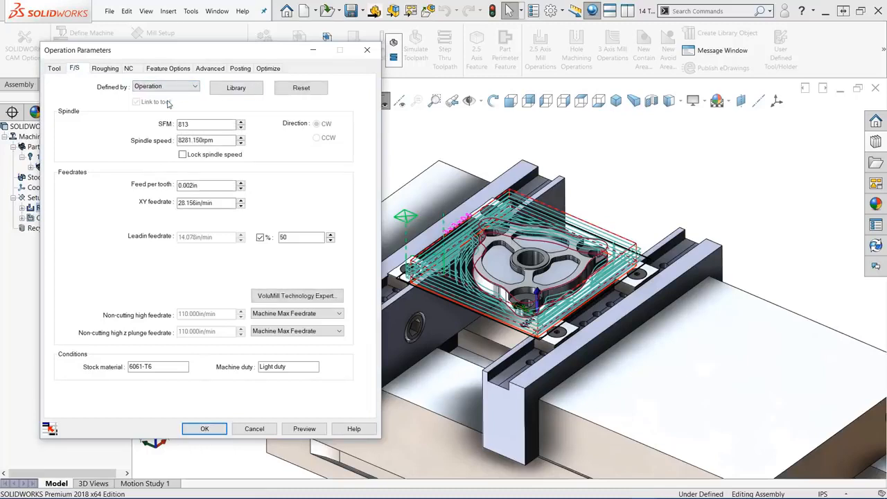
pyautogui.click(296, 296)
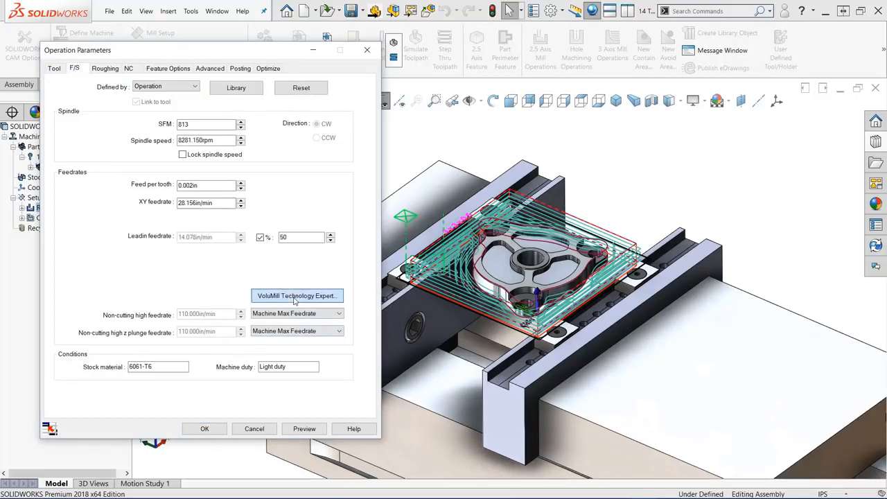
pyautogui.moveTo(200, 367)
pyautogui.mouseDown()
pyautogui.moveTo(276, 372)
pyautogui.moveTo(201, 372)
pyautogui.mouseUp()
pyautogui.click(251, 412)
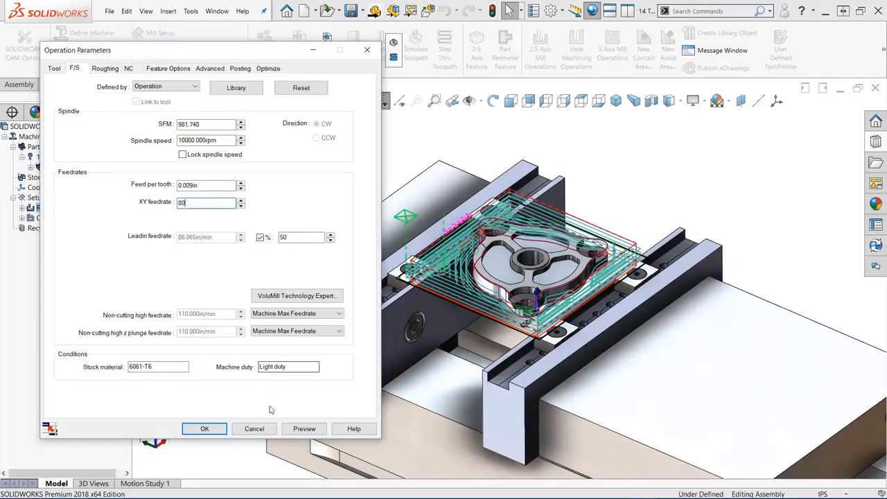
# - Preview the VoluMill toolpath, check its total estimated machining time, and accept the Rough Mill1 parameters
pyautogui.click(304, 428)
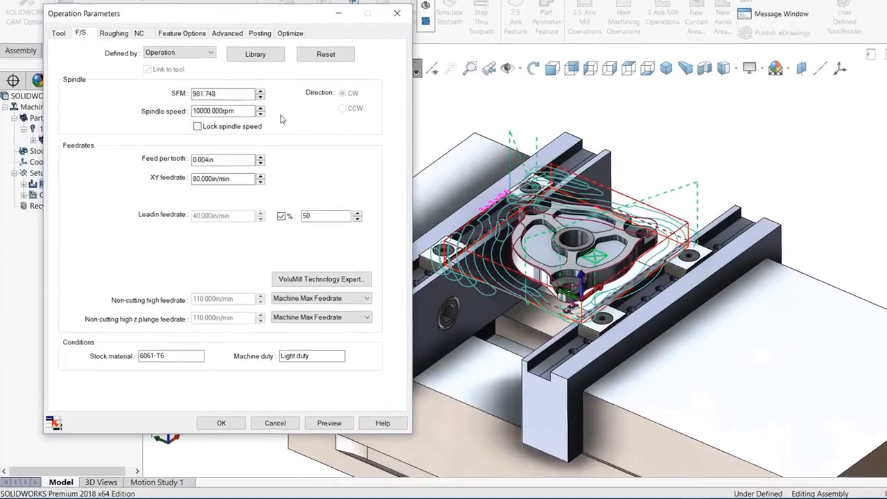
pyautogui.click(268, 69)
pyautogui.click(189, 388)
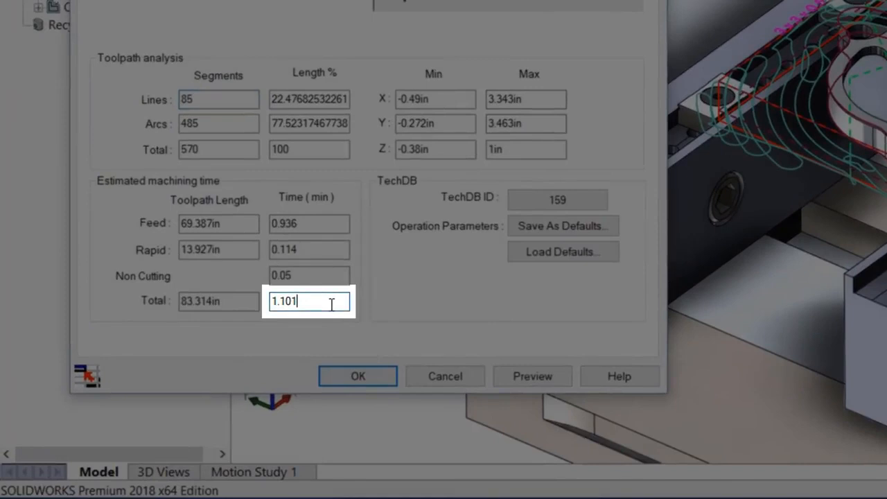
pyautogui.moveTo(331, 305); pyautogui.dragTo(257, 308)
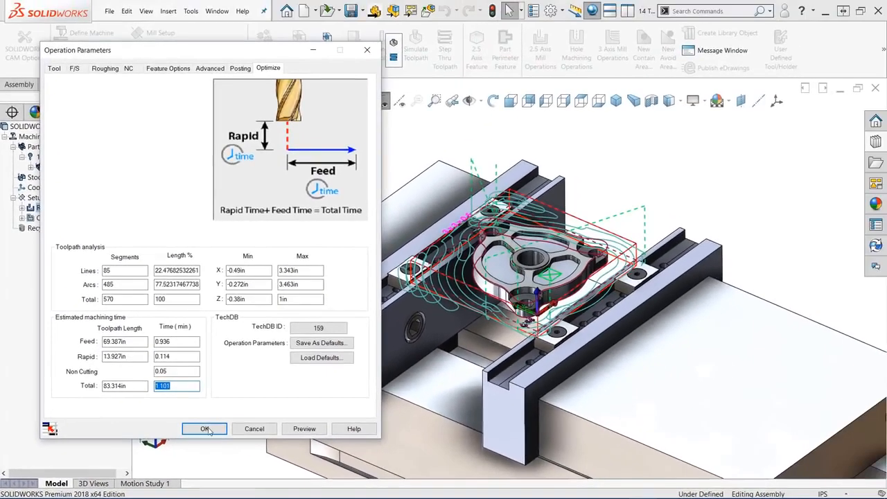
pyautogui.click(205, 429)
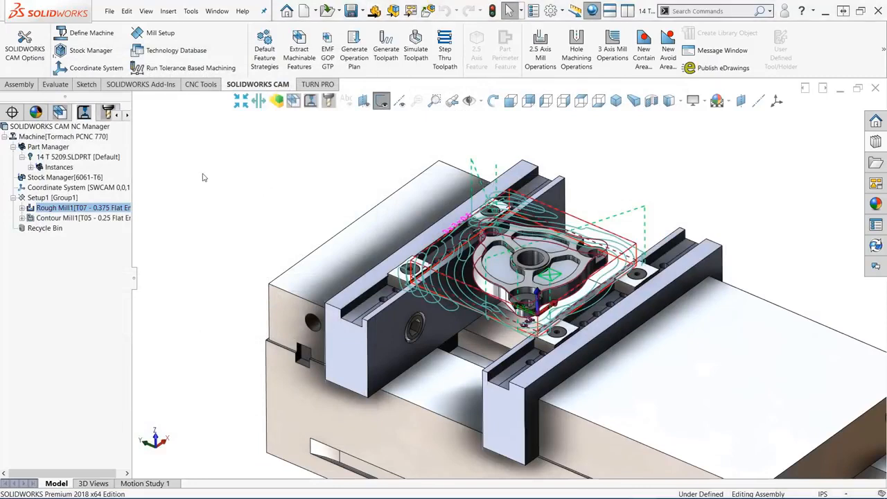
# - Reassign Contour Mill1 in the tool tree from T05 - 0.25 Flat End to T07 - 0.375 Flat End
pyautogui.click(108, 113)
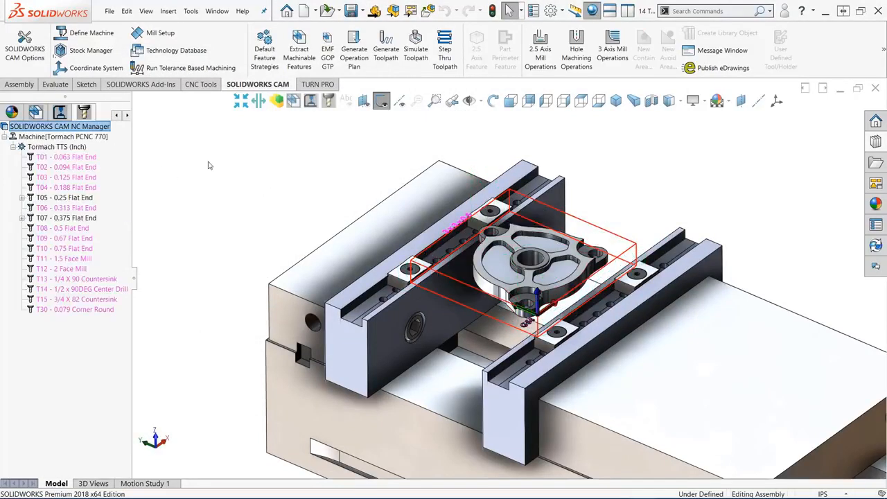
pyautogui.click(21, 218)
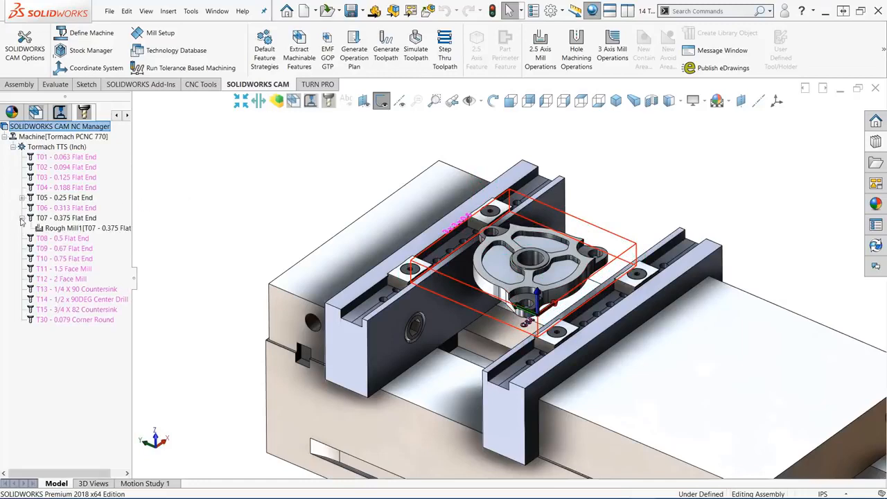
pyautogui.click(21, 197)
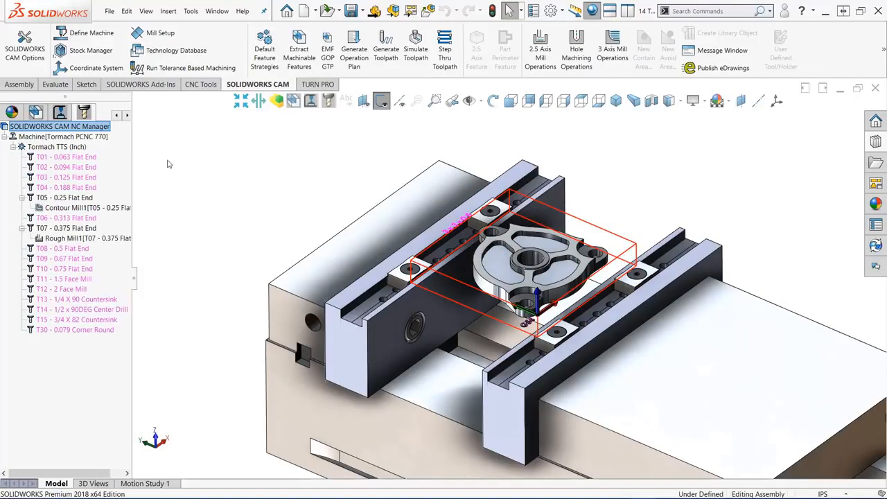
pyautogui.click(103, 239)
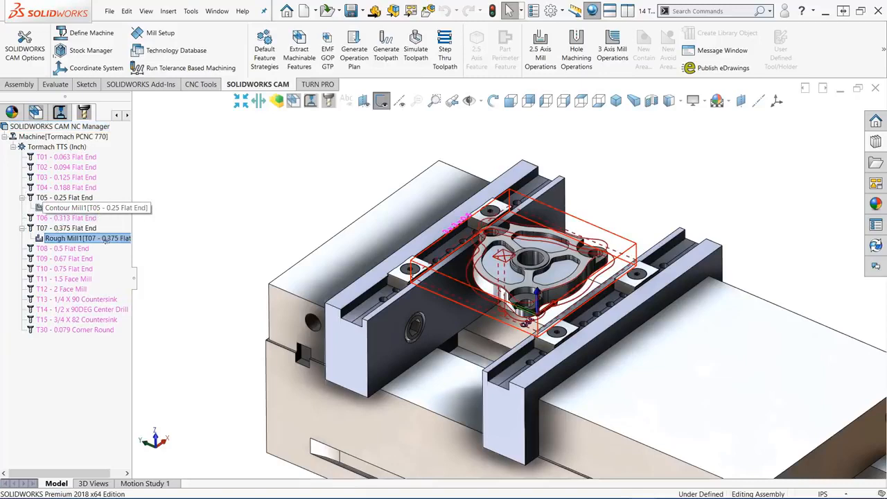
pyautogui.moveTo(69, 208); pyautogui.dragTo(66, 228)
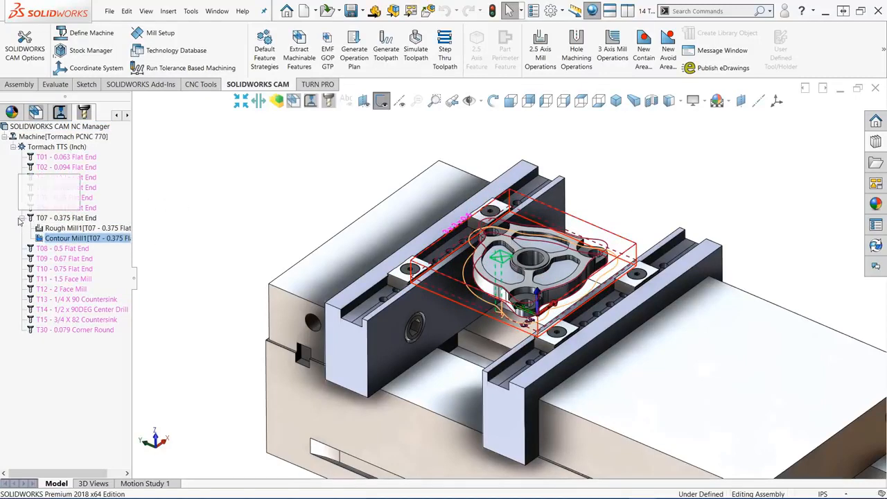
# - Simulate the Setup1 toolpath up to Next Operation at high speed, running through Rough Mill1
pyautogui.click(61, 115)
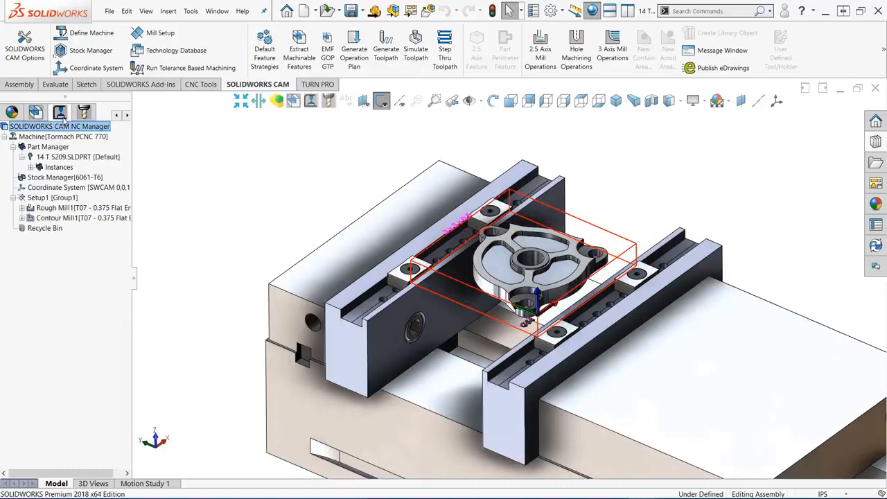
pyautogui.rightClick(70, 200)
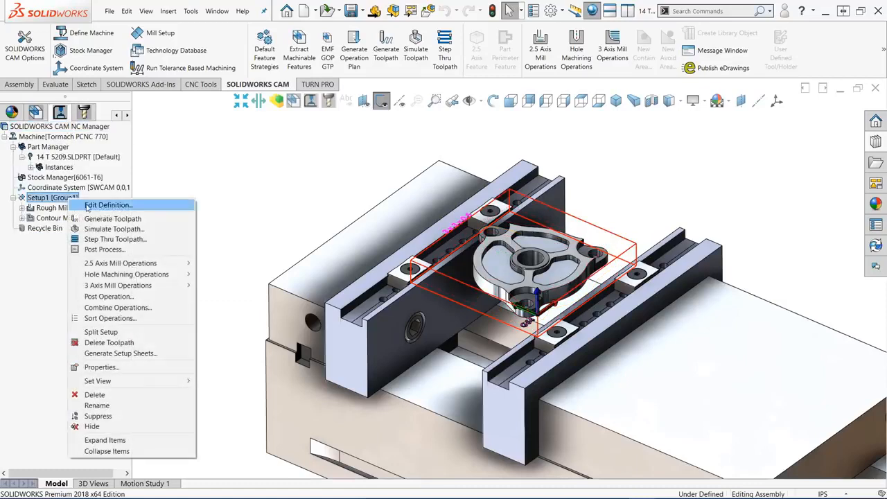
pyautogui.click(108, 229)
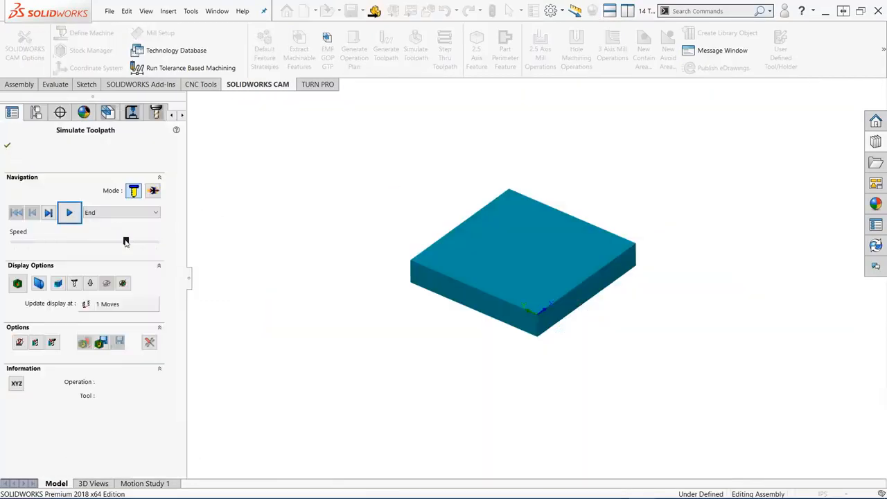
pyautogui.moveTo(126, 243); pyautogui.dragTo(148, 244)
pyautogui.click(155, 213)
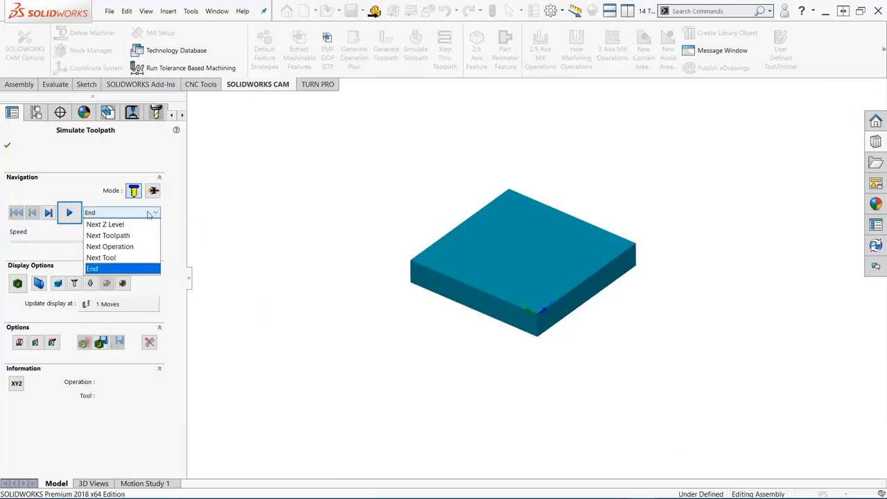
pyautogui.click(109, 246)
pyautogui.click(70, 213)
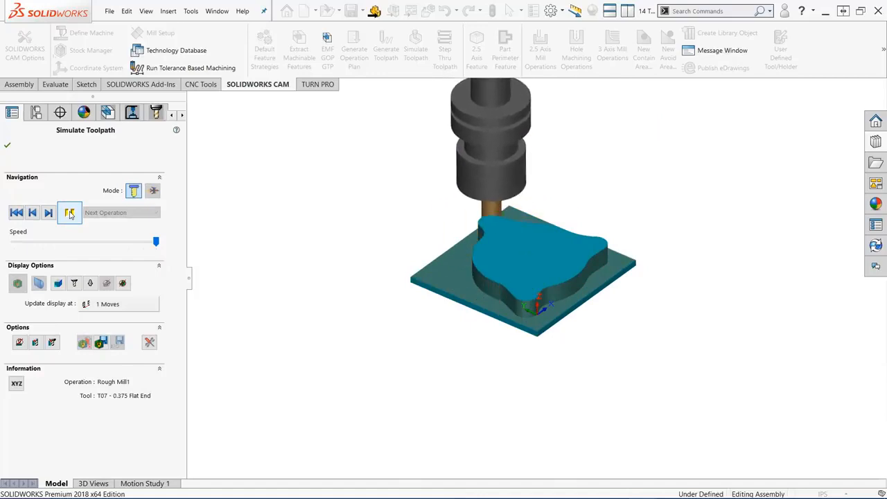
# - Lower the simulation speed, run the Contour Mill1 simulation, and close the toolpath simulation
pyautogui.moveTo(156, 242); pyautogui.dragTo(140, 241)
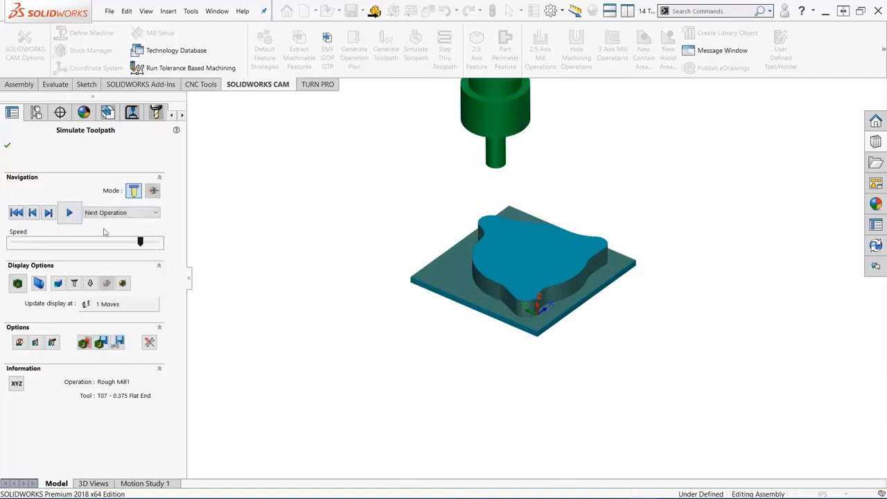
pyautogui.click(69, 213)
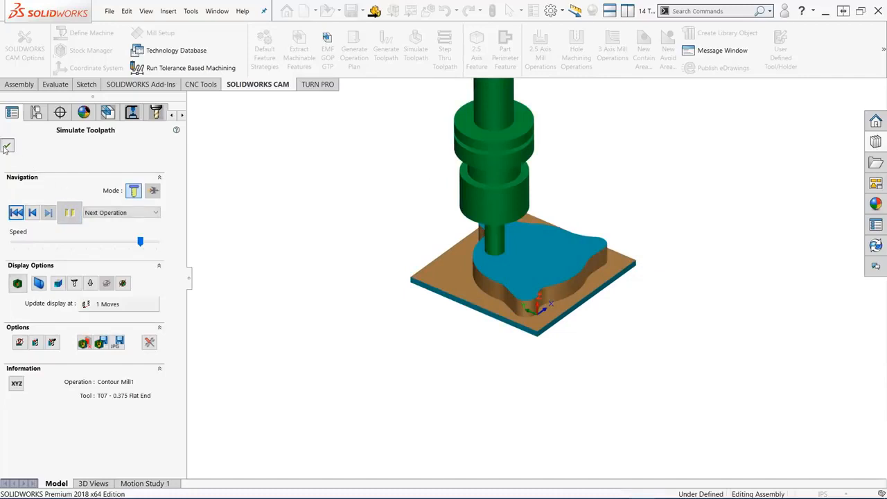
pyautogui.click(6, 148)
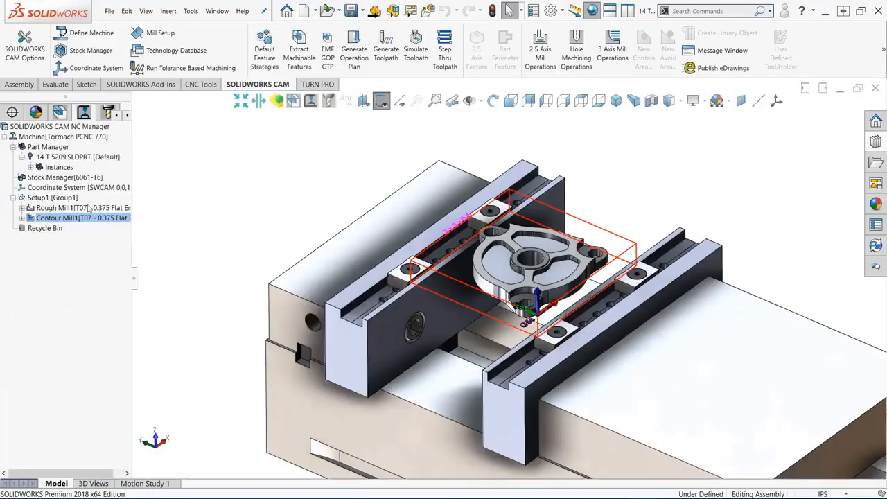
# - Extract the part's machinable features and display the toolpaths of all generated Setup1 operations, from Rough Mill1 to Drill1
pyautogui.click(63, 199)
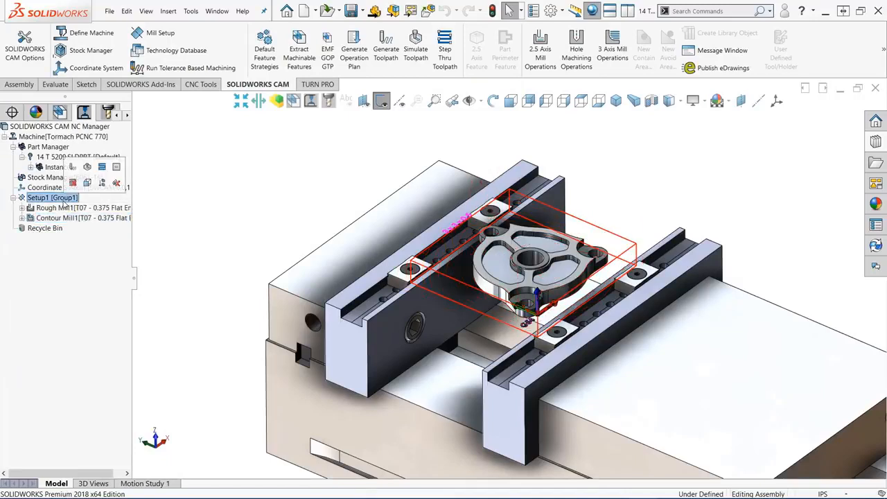
pyautogui.click(301, 54)
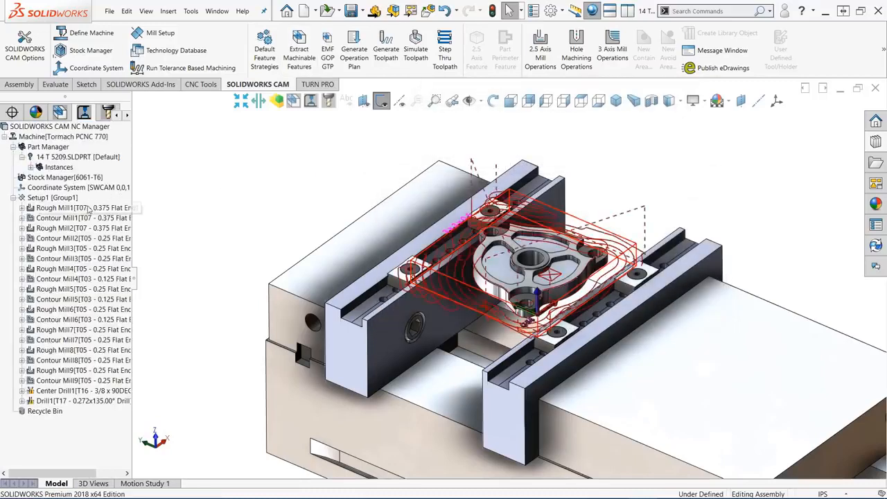
pyautogui.click(87, 208)
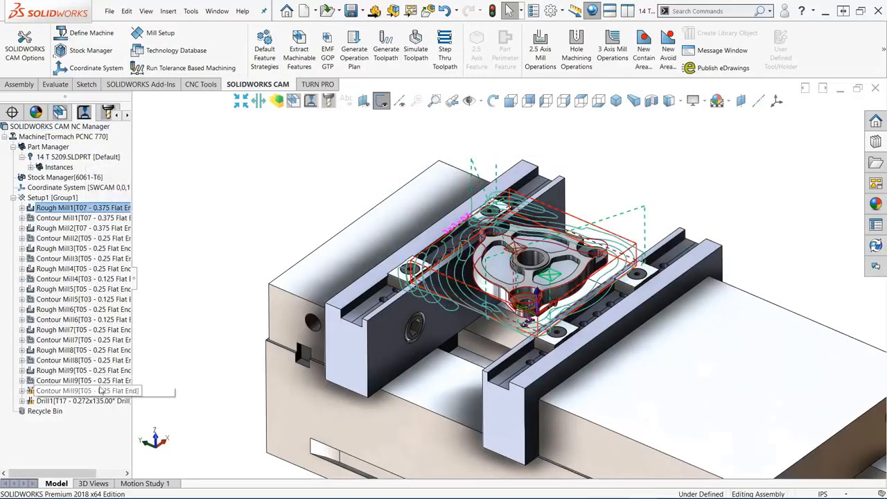
pyautogui.keyDown('shift'); pyautogui.click(88, 402); pyautogui.keyUp('shift')
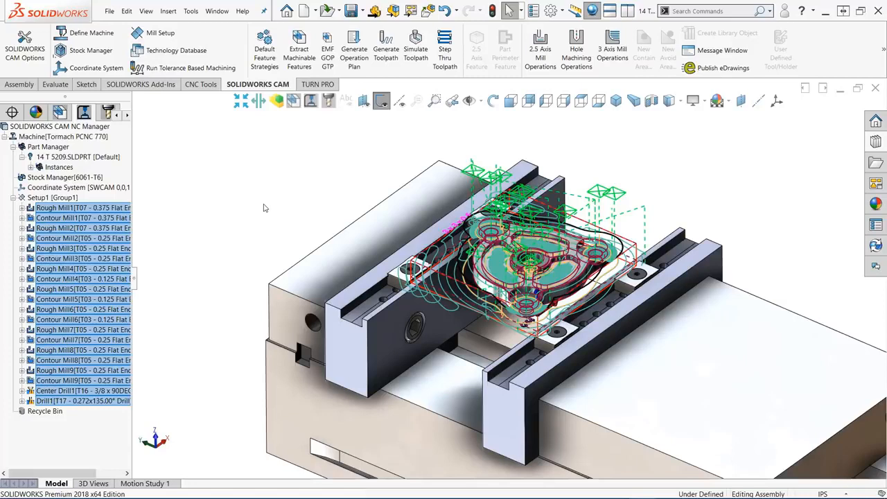
# - Sort the Setup1 operations by operation type using sort scheme Scheme 2, with Process complete feature turned off
pyautogui.click(59, 199)
pyautogui.rightClick(59, 199)
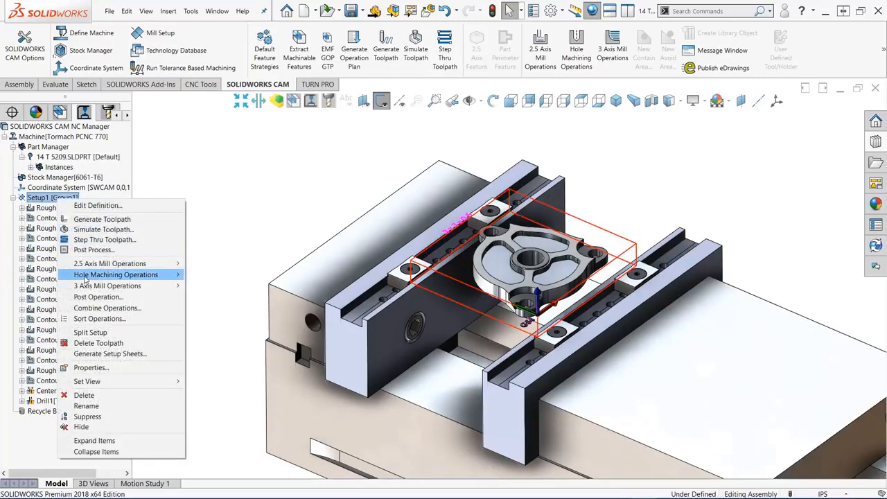
pyautogui.click(96, 319)
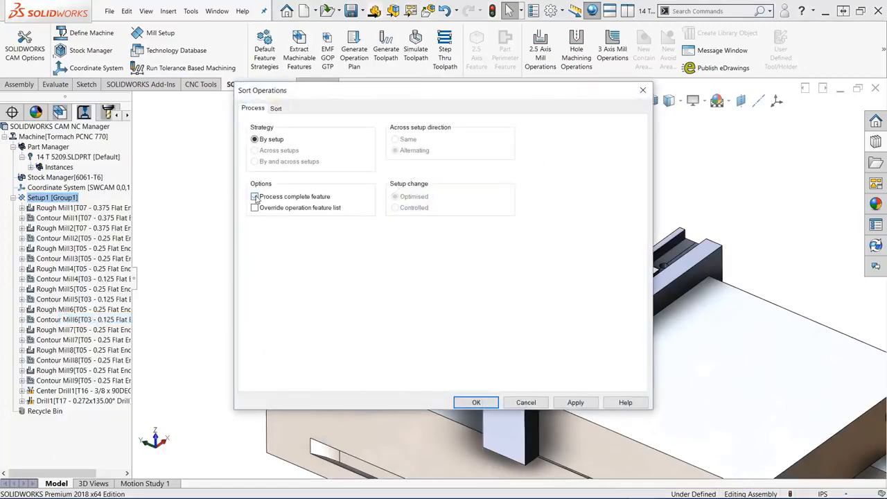
pyautogui.click(283, 111)
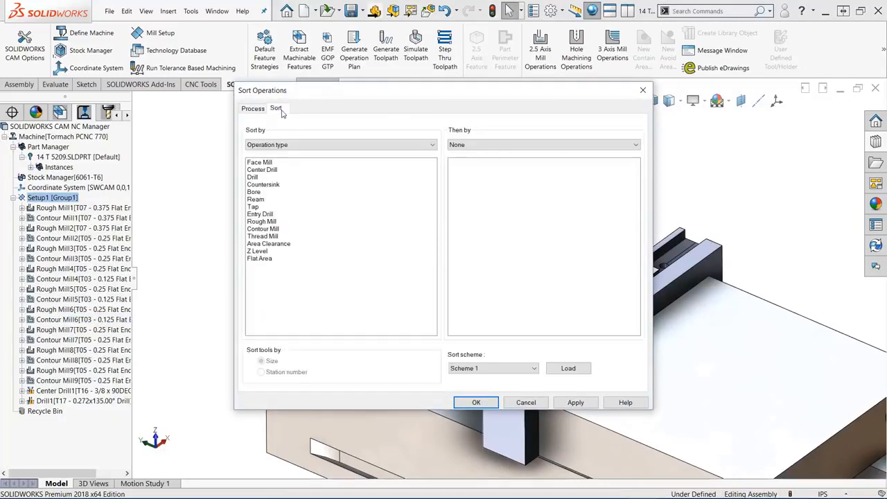
pyautogui.click(496, 368)
pyautogui.click(517, 386)
pyautogui.click(567, 369)
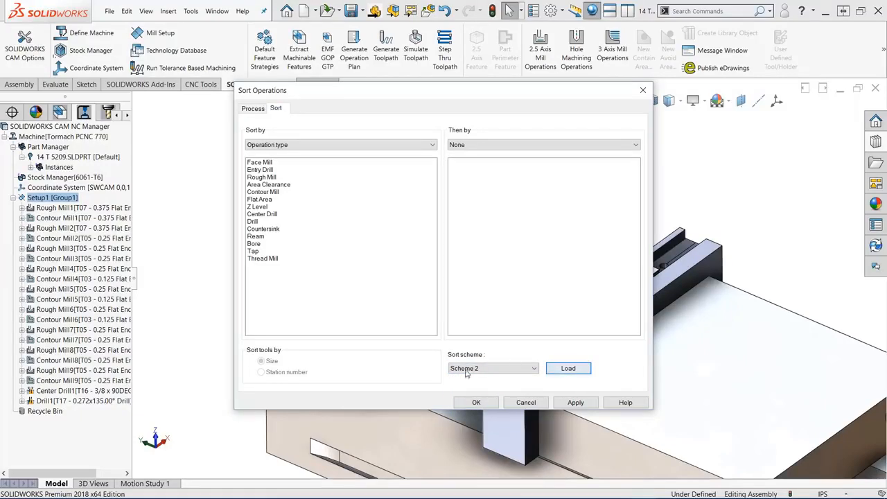
pyautogui.click(478, 402)
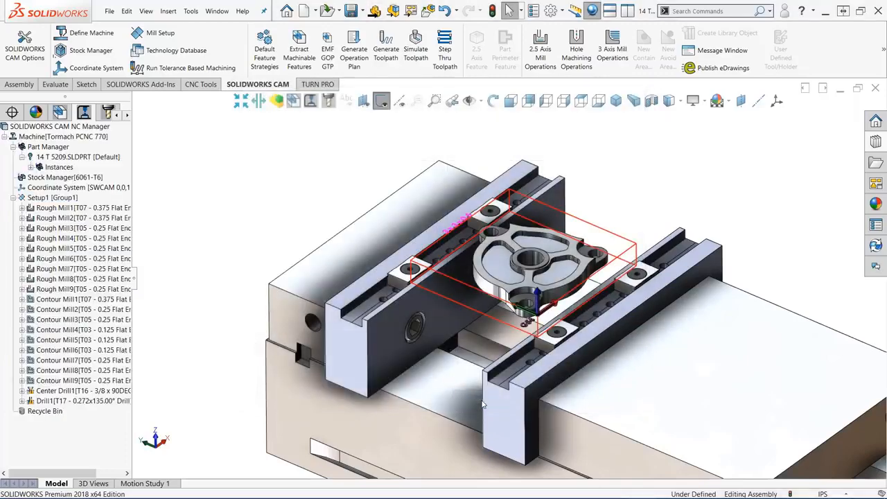
# - Move Contour Mill1 directly after Rough Mill1 in the Setup1 operation order and preview the Rough Mill4 toolpath
pyautogui.click(72, 209)
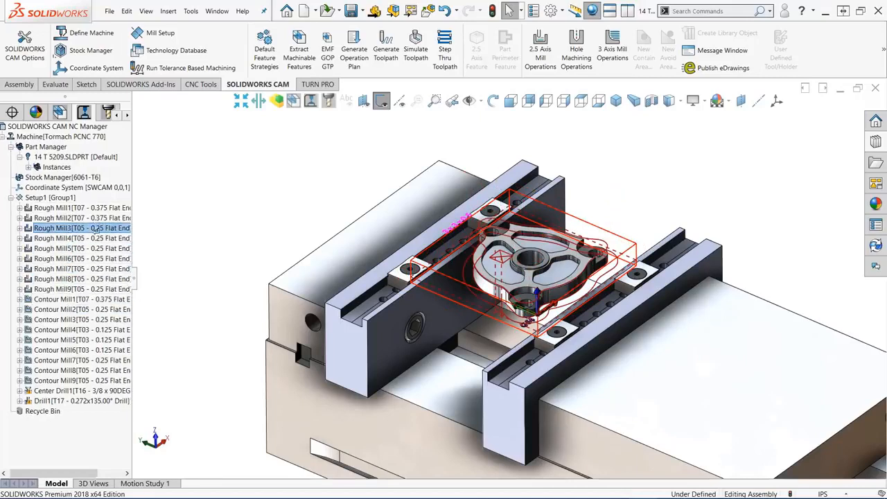
pyautogui.click(87, 216)
pyautogui.moveTo(91, 211); pyautogui.dragTo(92, 210)
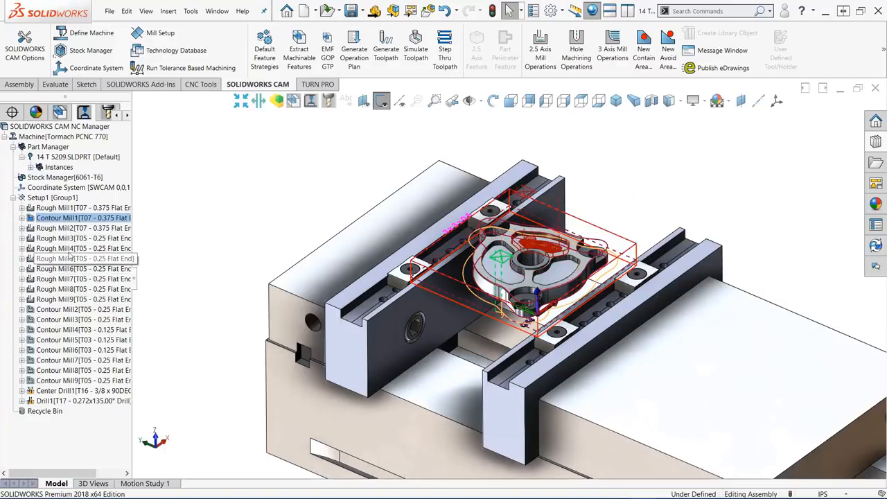
pyautogui.click(71, 248)
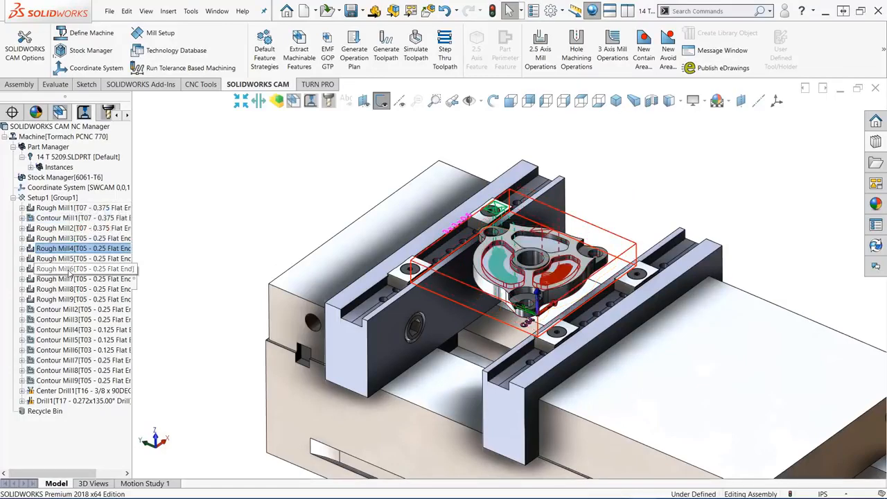
# - Combine Rough Mill4, Rough Mill5 and Rough Mill6 into one operation with Rough Mill4's parameters, regenerating the toolpath
pyautogui.keyDown('shift'); pyautogui.click(70, 270); pyautogui.keyUp('shift')
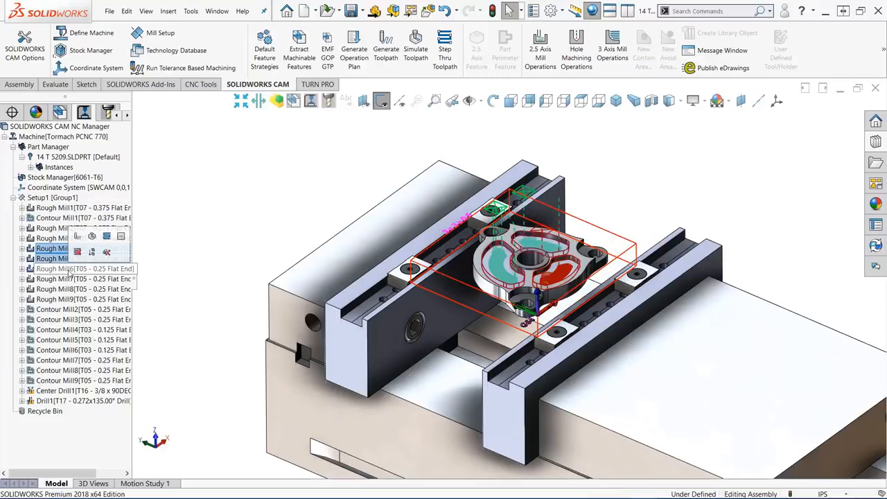
pyautogui.rightClick(70, 273)
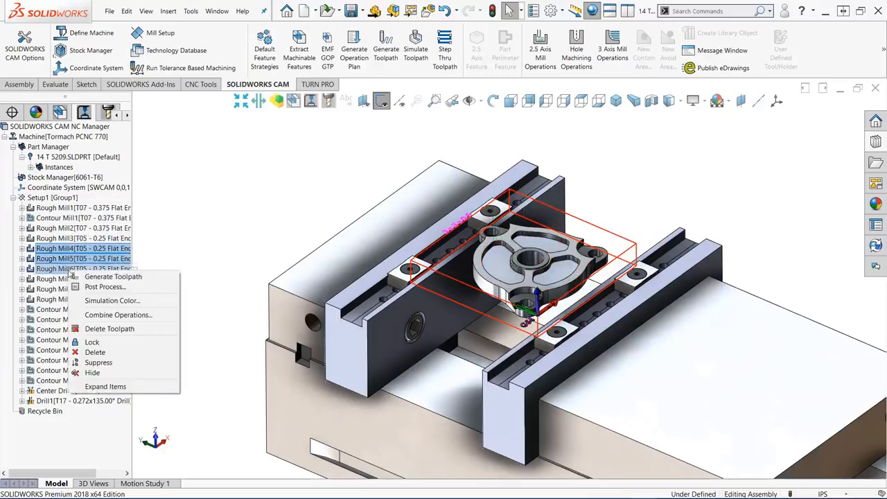
pyautogui.click(106, 316)
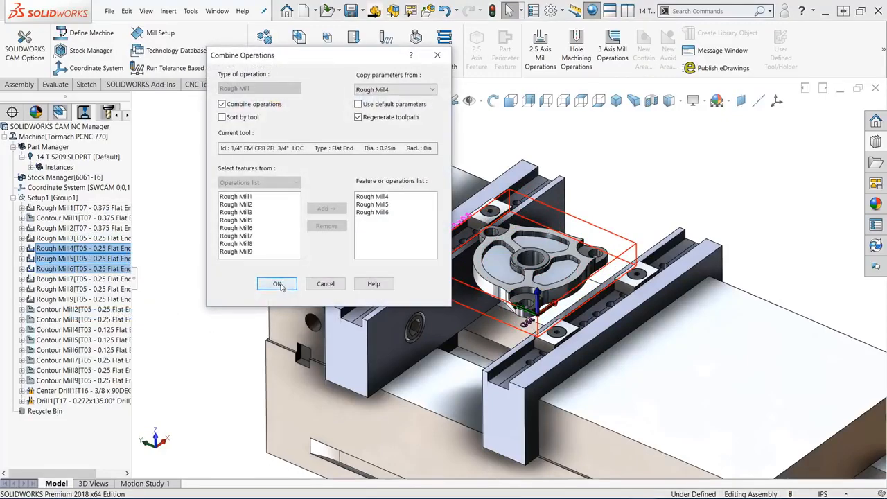
pyautogui.click(277, 285)
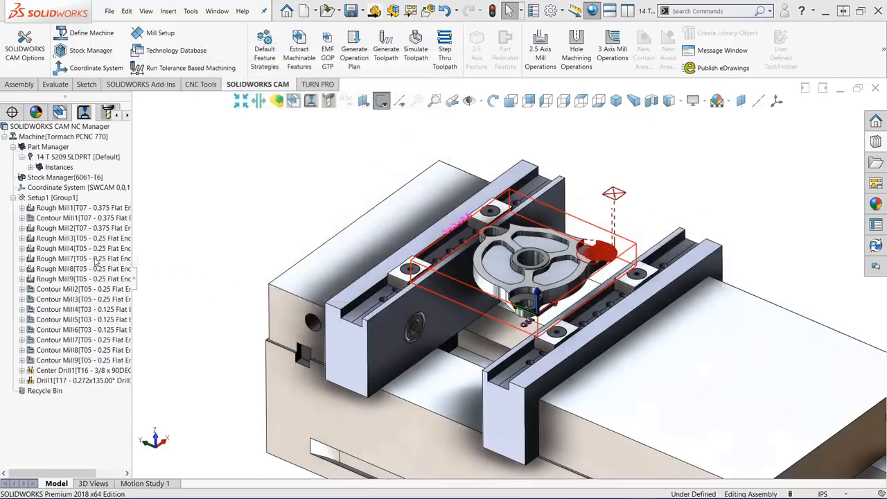
# - Rename the combined Rough Mill4 operation to ROUGH POCKETS
pyautogui.click(79, 250)
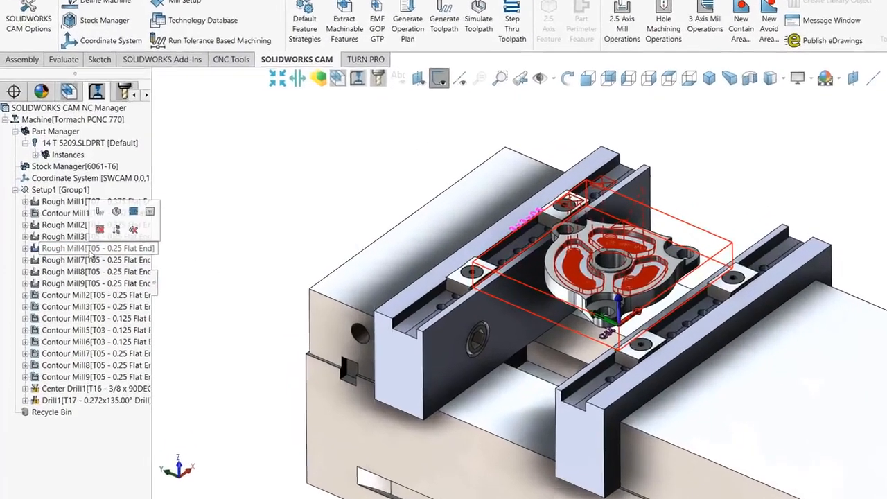
pyautogui.doubleClick(79, 252)
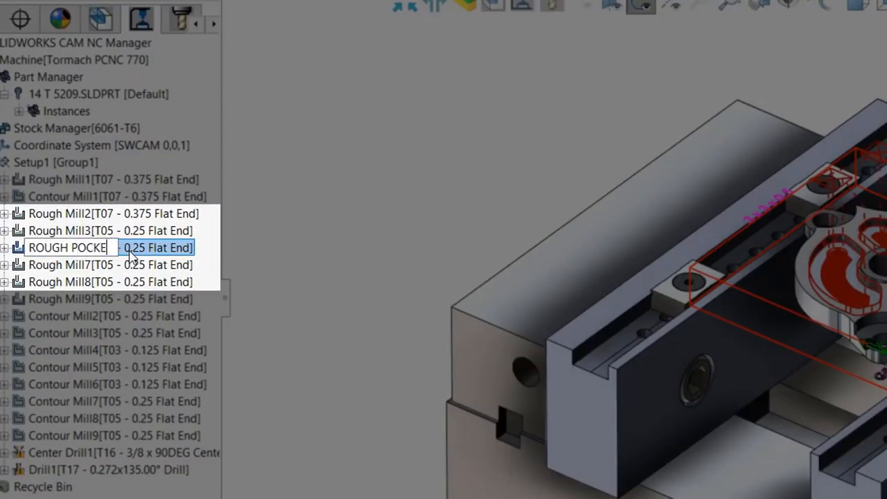
pyautogui.write('TS')
pyautogui.press('Return')
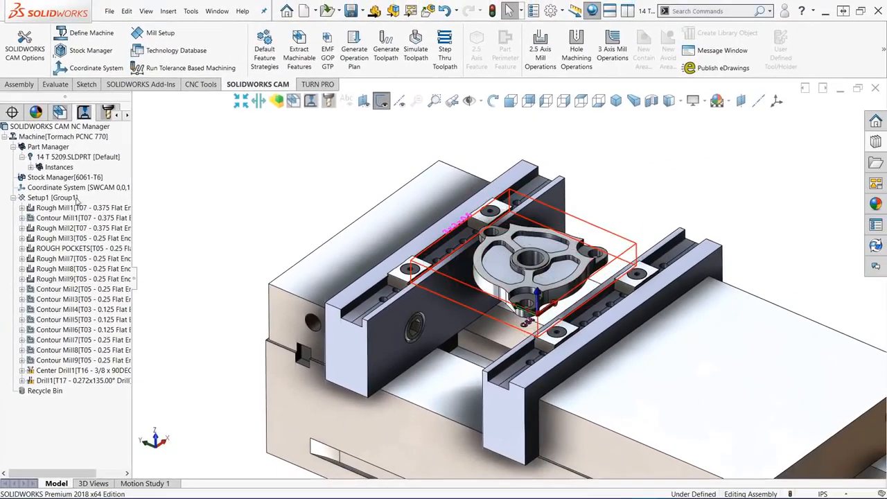
# - In the Setup1 parameters, add both vise bodies and the two long jaws to the fixtures list
pyautogui.rightClick(70, 200)
pyautogui.click(86, 208)
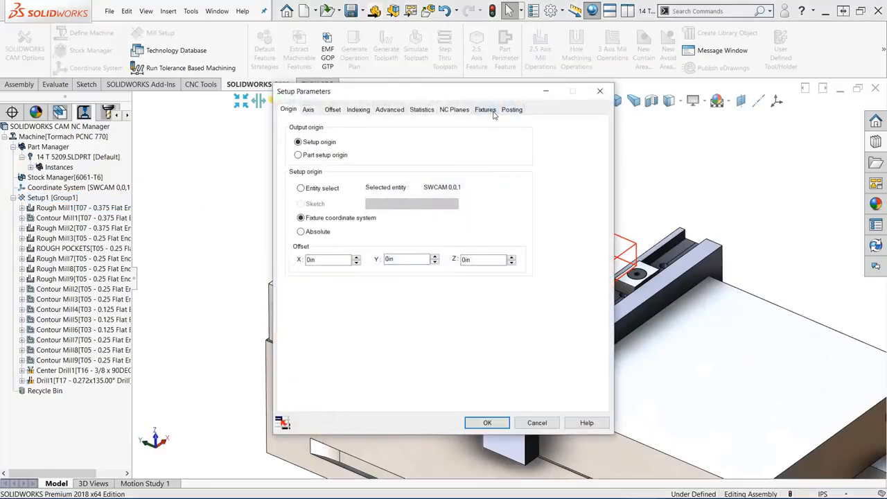
pyautogui.moveTo(482, 98); pyautogui.dragTo(239, 35)
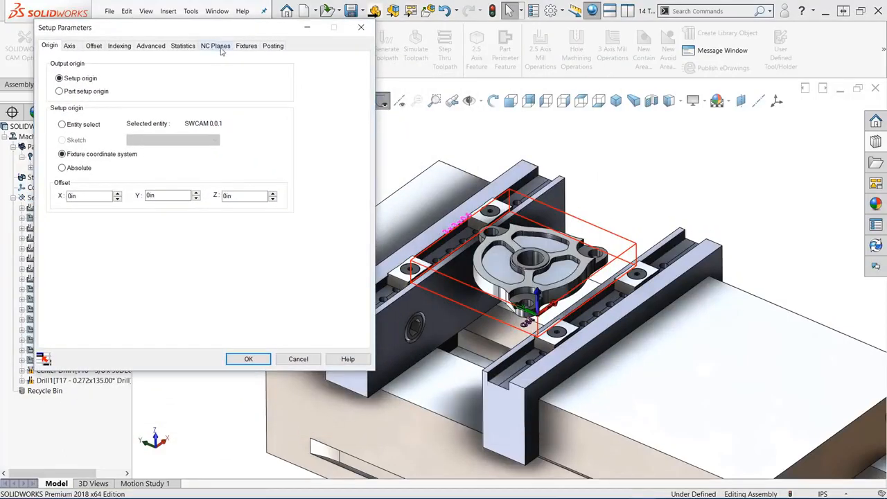
pyautogui.click(246, 47)
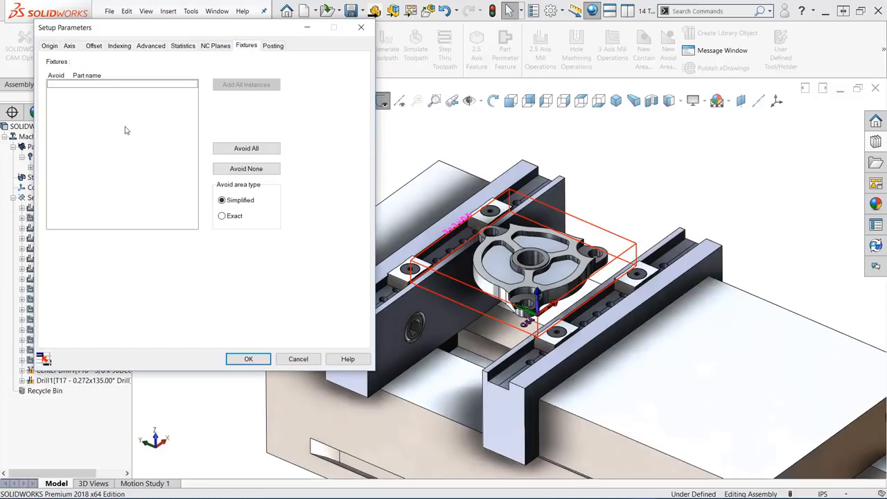
pyautogui.click(441, 201)
pyautogui.click(732, 418)
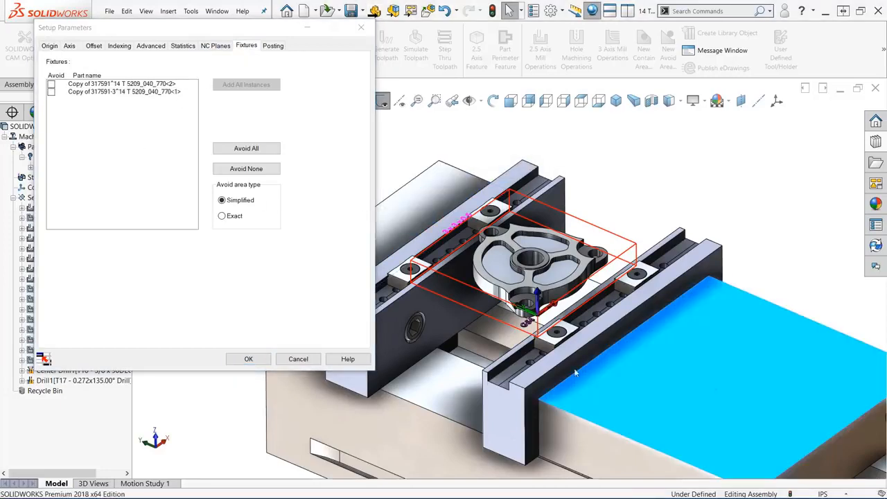
pyautogui.click(542, 368)
pyautogui.click(477, 302)
# - Add the four TalonGrip grippers to the Setup1 fixtures list and accept the setup parameters
pyautogui.click(488, 205)
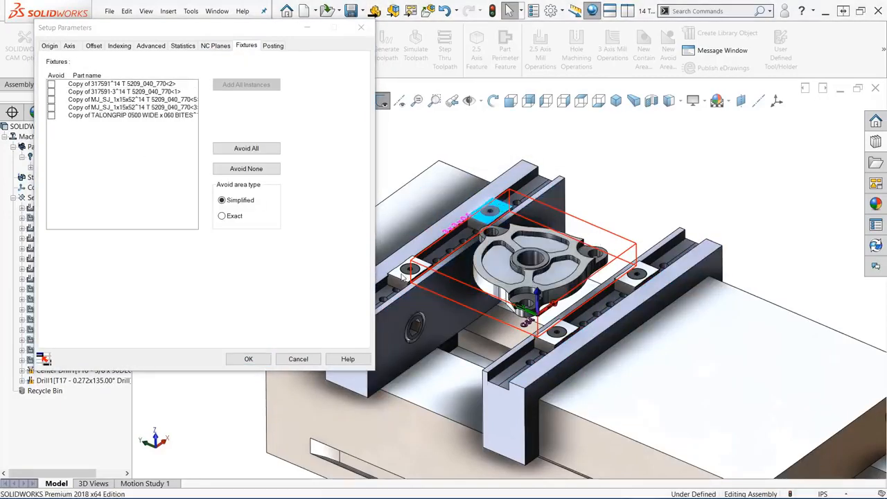
pyautogui.click(402, 273)
pyautogui.click(637, 275)
pyautogui.click(557, 331)
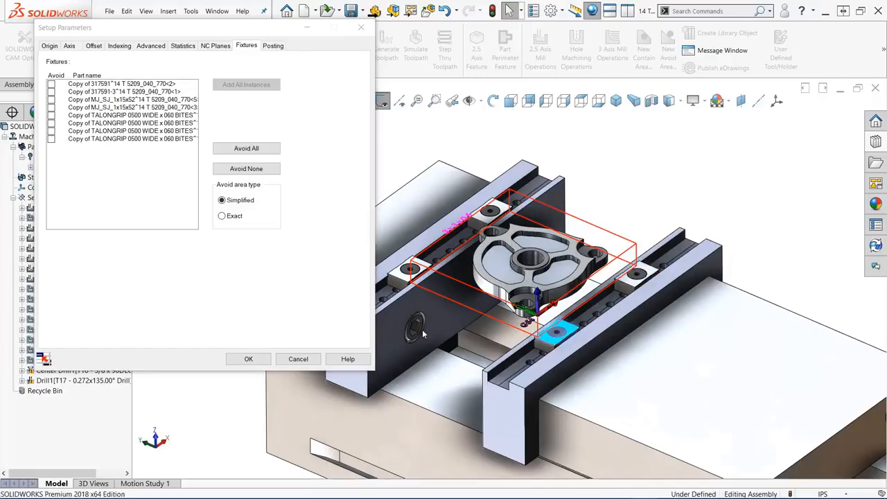
pyautogui.click(248, 359)
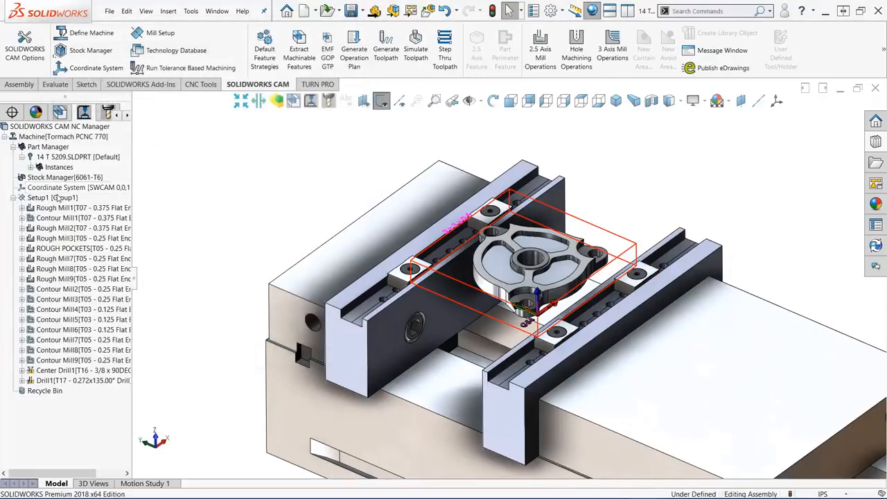
# - Simulate the Setup1 toolpaths, compare the machined stock with the design part, and close the simulation
pyautogui.rightClick(59, 197)
pyautogui.click(86, 226)
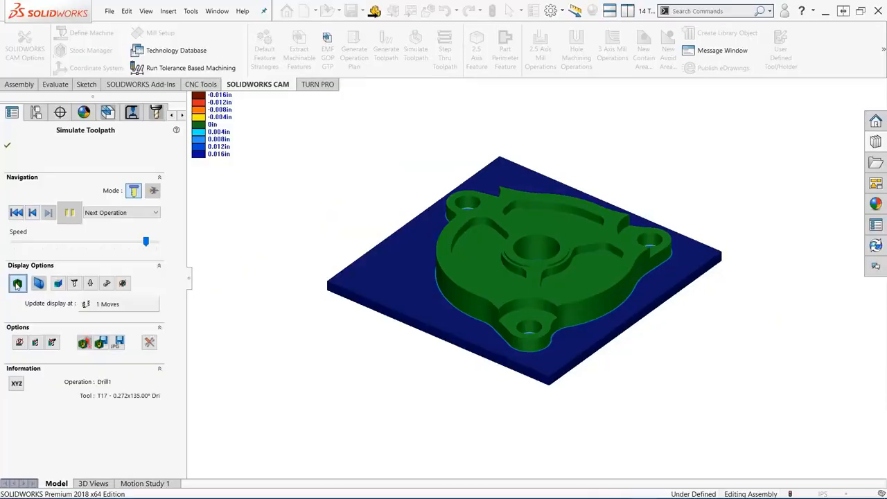
pyautogui.click(18, 284)
pyautogui.click(7, 146)
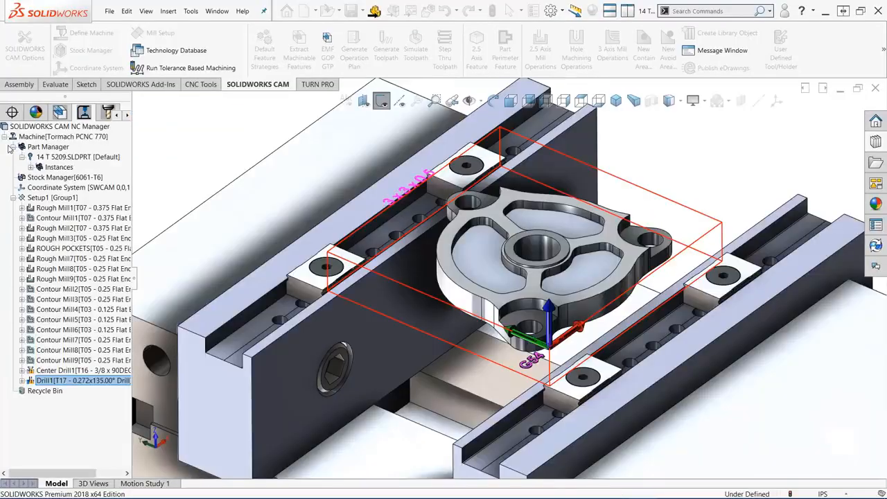
# - Change the machine to the Romi D 600 mill and review its ROMI_D600_FANUC_OI-MC post processor details
pyautogui.scroll(3, 248, 233)
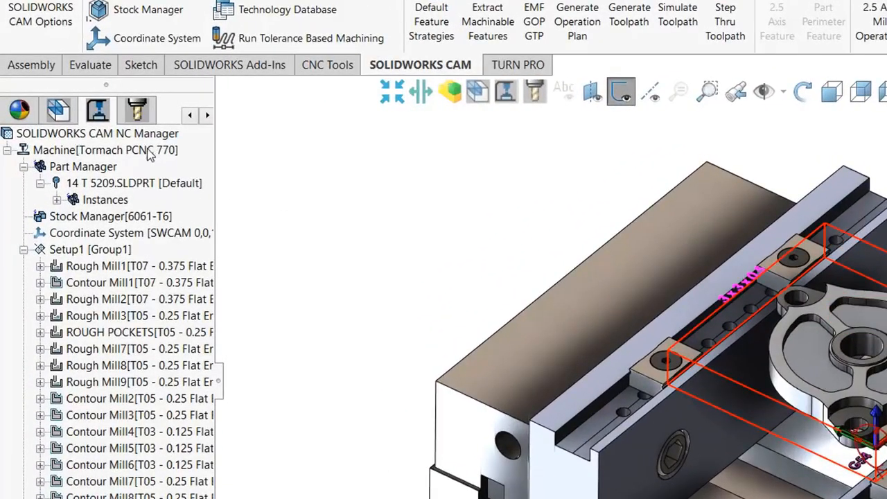
pyautogui.rightClick(148, 154)
pyautogui.click(277, 186)
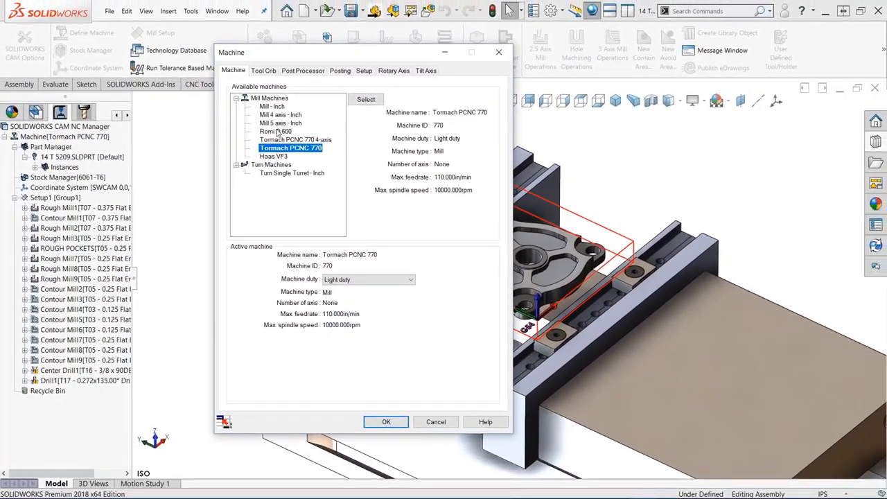
pyautogui.click(278, 131)
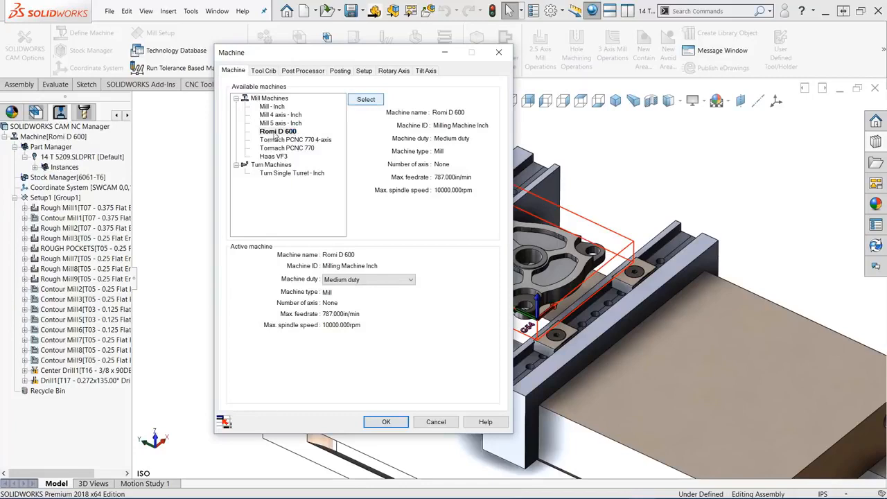
pyautogui.click(309, 73)
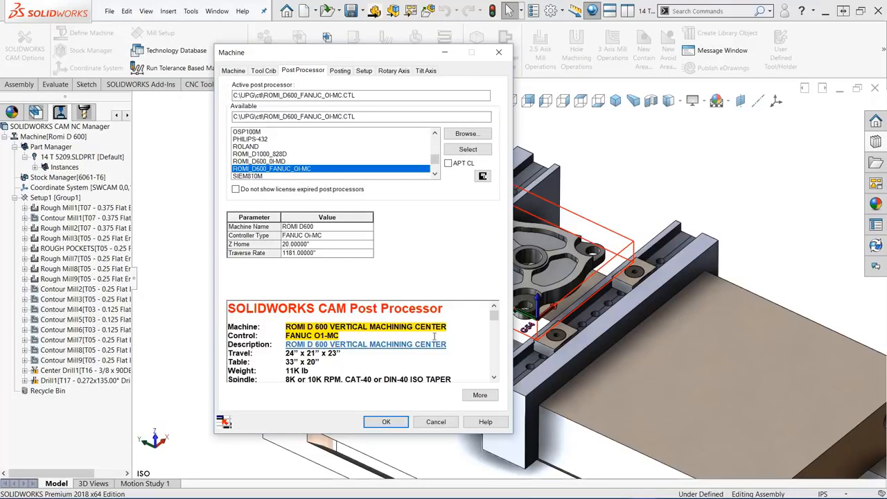
pyautogui.moveTo(492, 322)
pyautogui.mouseDown()
pyautogui.moveTo(489, 372)
pyautogui.moveTo(490, 317)
pyautogui.mouseUp()
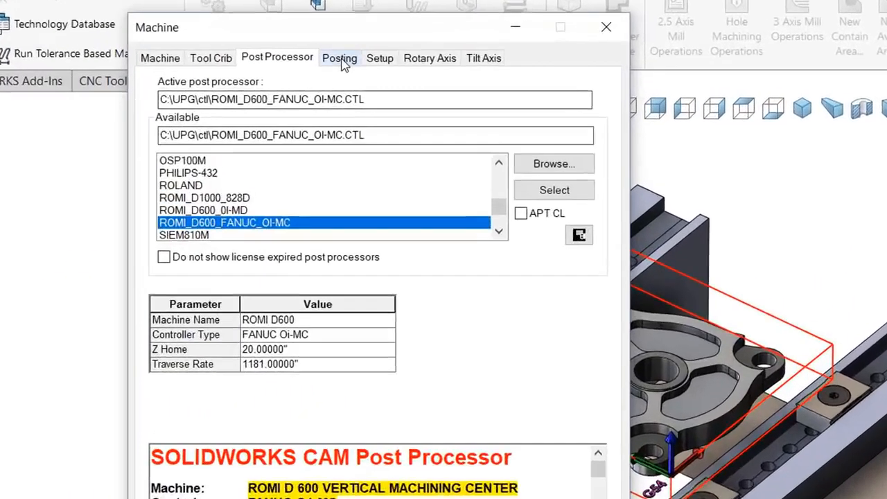
# - Set the machine's posting program number to 4567 and accept the machine definition
pyautogui.click(339, 71)
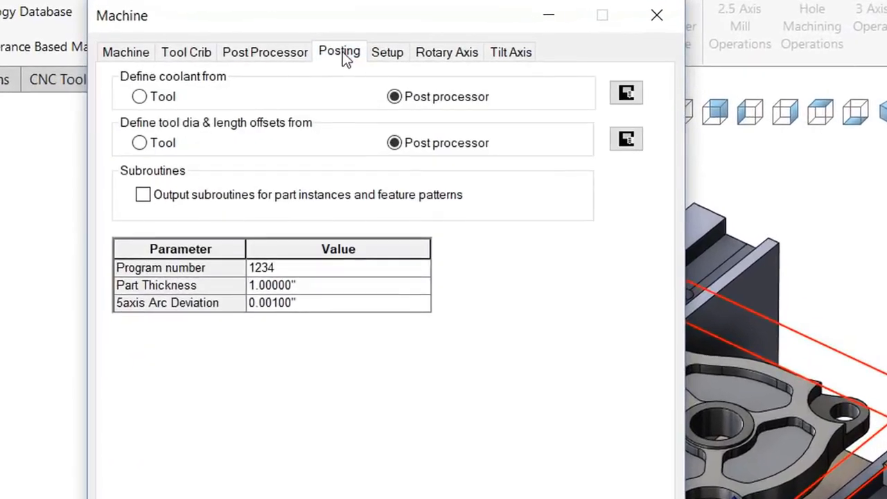
pyautogui.click(311, 272)
pyautogui.write('4567')
pyautogui.press('Return')
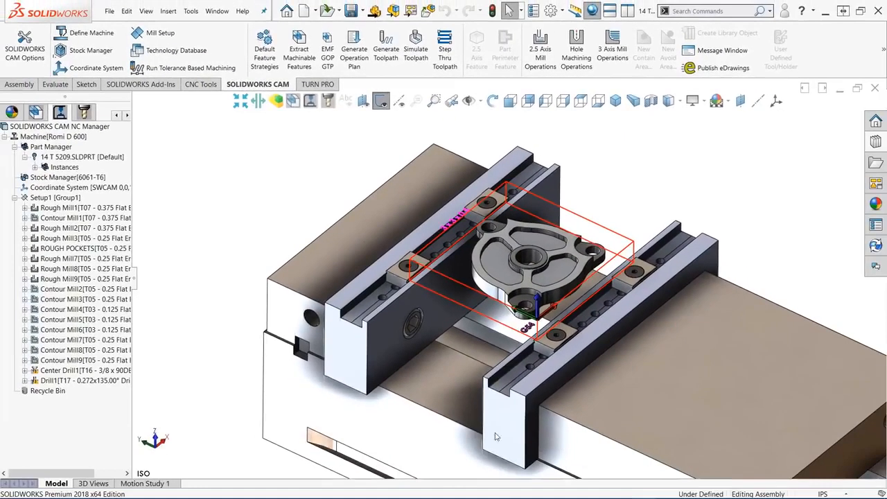
# - Review the Romi D 600 and Tormach PCNC 770 4-axis machine settings in the Technology Database and close it
pyautogui.click(504, 489)
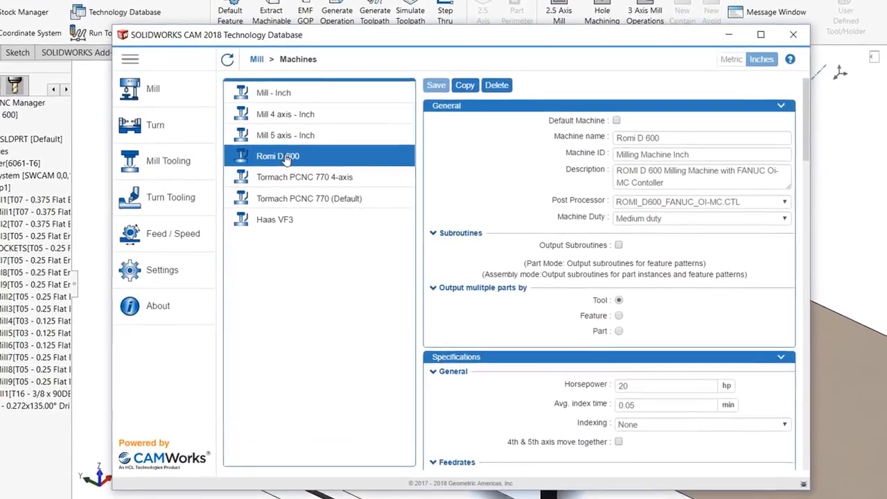
pyautogui.click(283, 177)
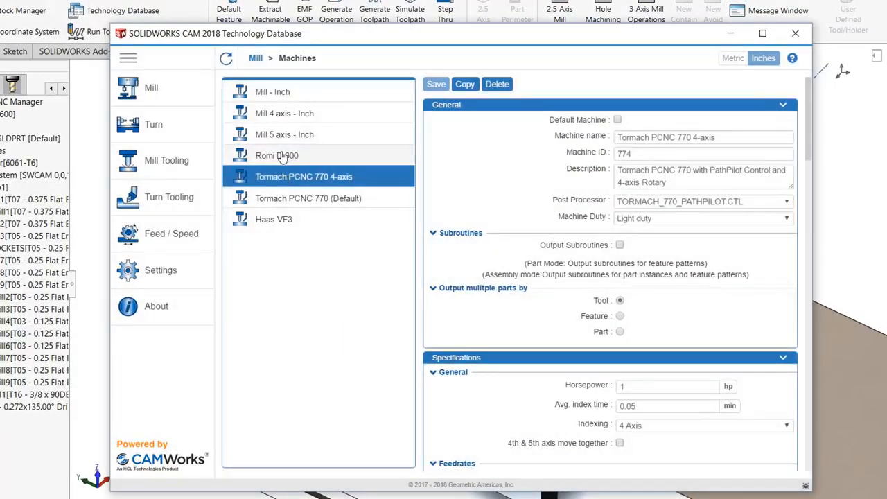
pyautogui.click(281, 156)
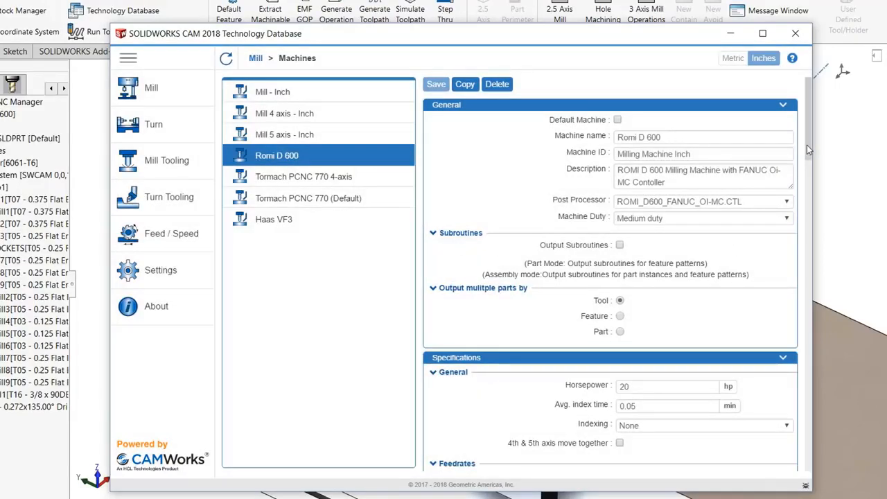
pyautogui.moveTo(807, 149); pyautogui.dragTo(803, 125)
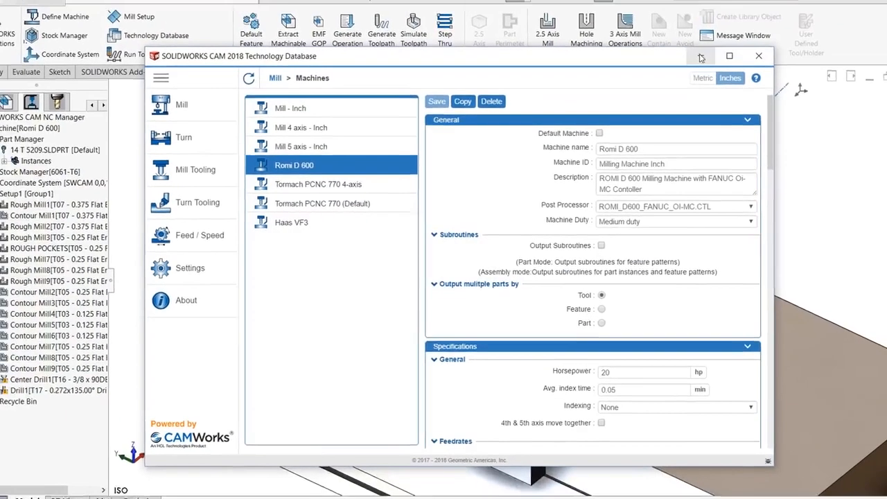
pyautogui.click(795, 34)
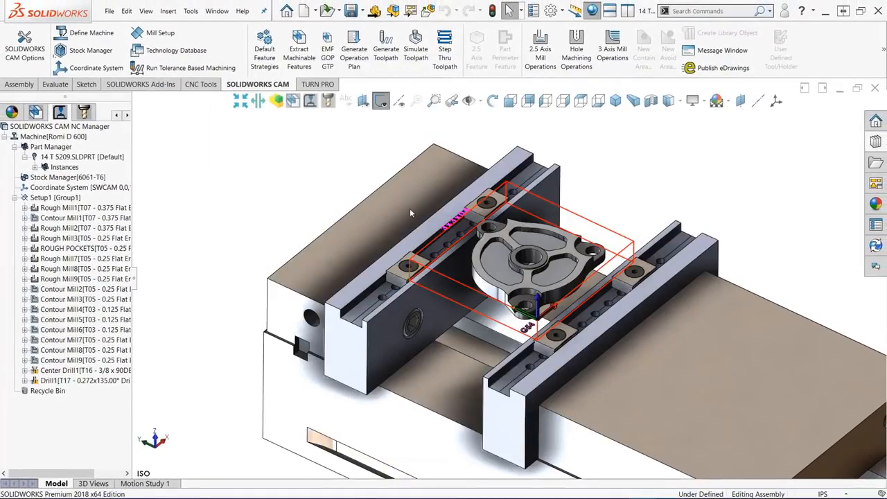
# - Post process Setup1 to the file 14 T 5209_040_770.txt in the G-Code folder, generating the full NC code
pyautogui.rightClick(61, 199)
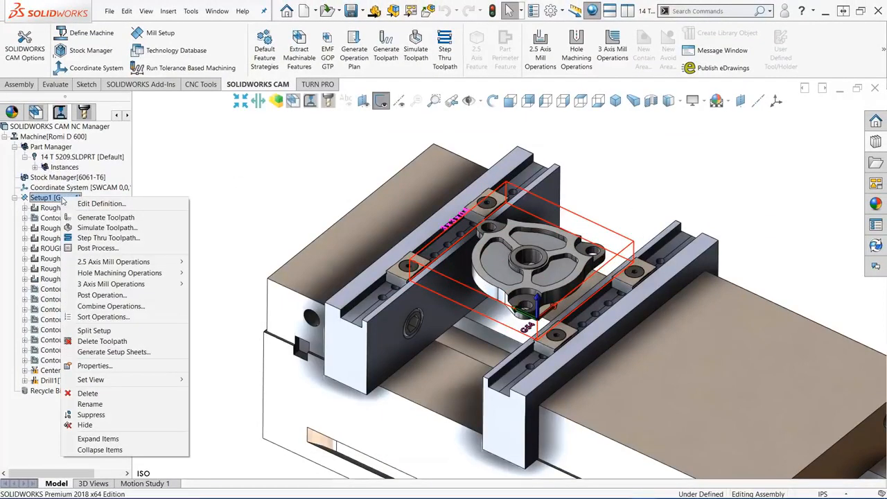
pyautogui.click(98, 247)
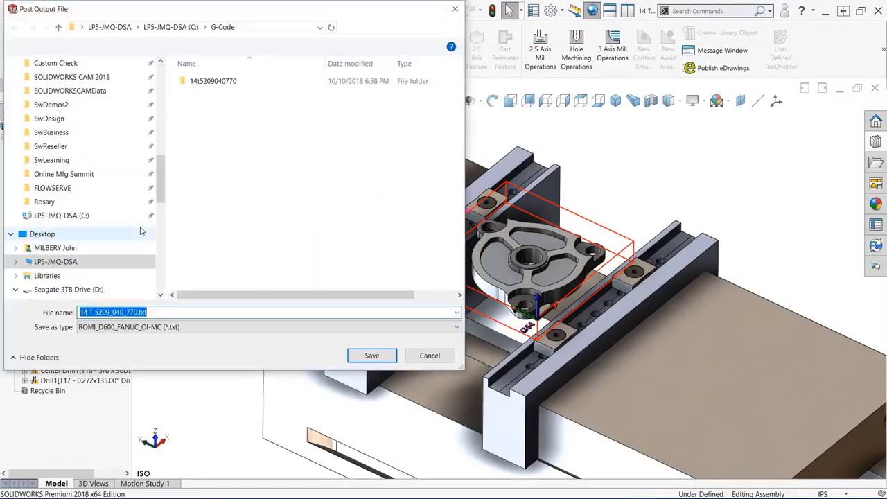
pyautogui.click(371, 355)
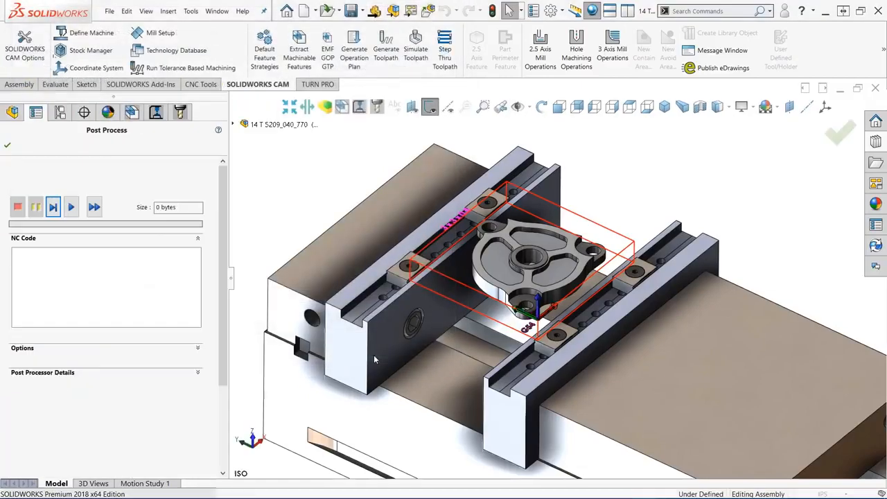
pyautogui.click(71, 207)
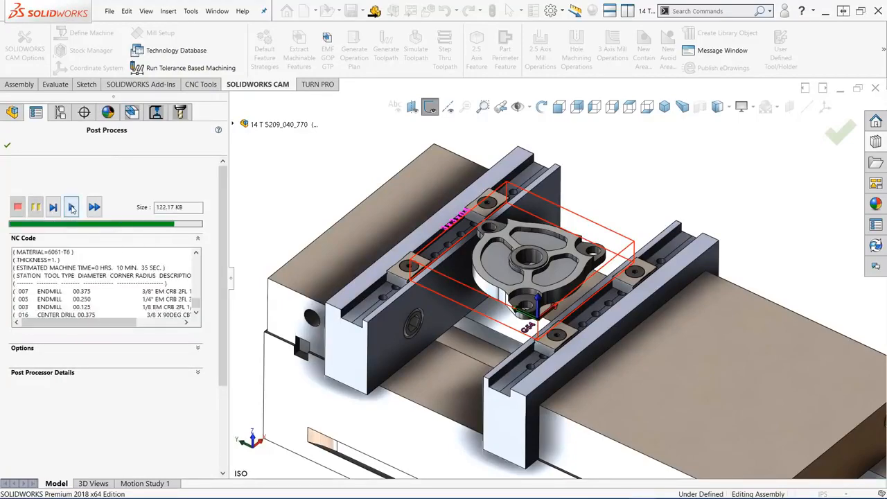
# - Open the posted G-code in SOLIDWORKS CAM NC Editor and go to the next tool change
pyautogui.click(198, 347)
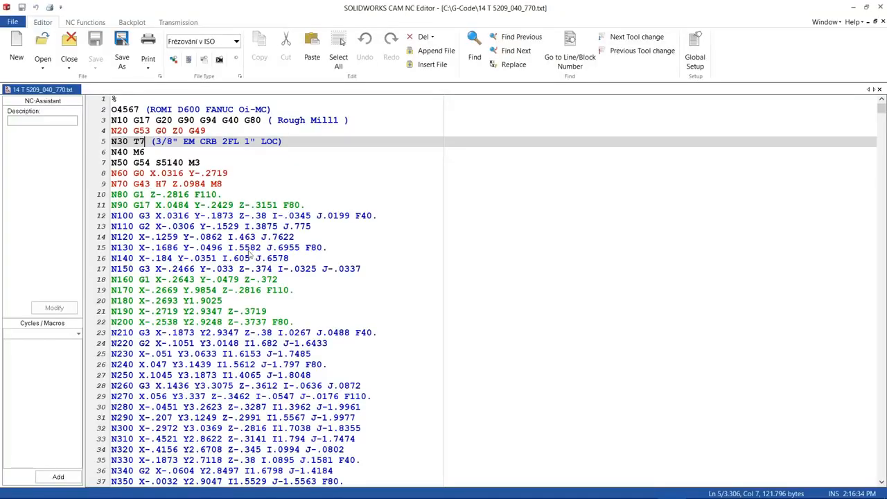
pyautogui.click(648, 39)
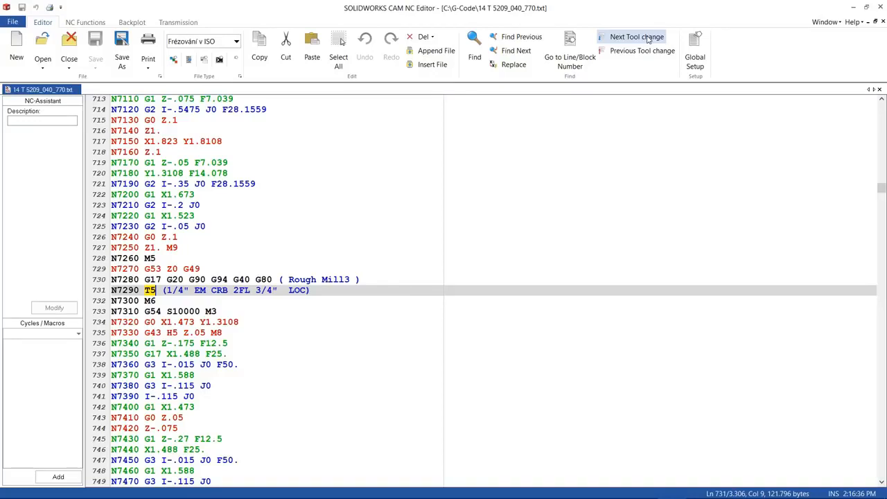
# - Step through the remaining tool changes in the posted G-code until returning to the program's first tool
pyautogui.click(648, 39)
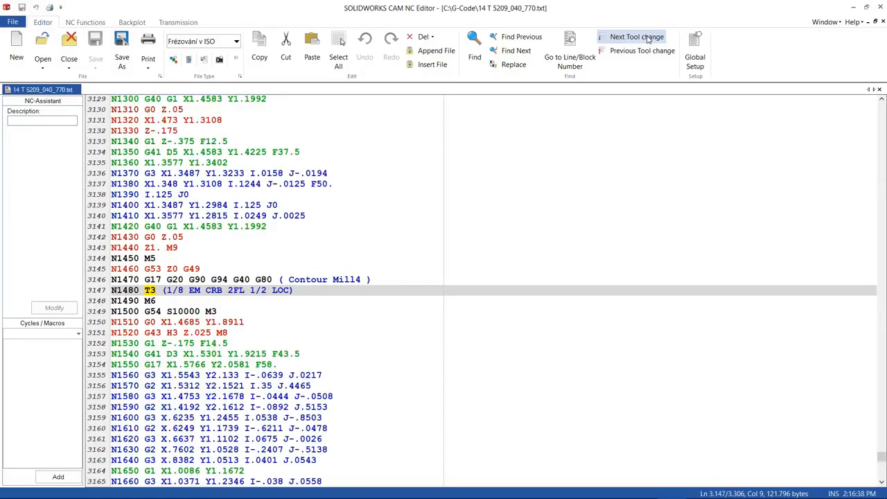
pyautogui.click(648, 39)
pyautogui.click(648, 39)
pyautogui.click(648, 39)
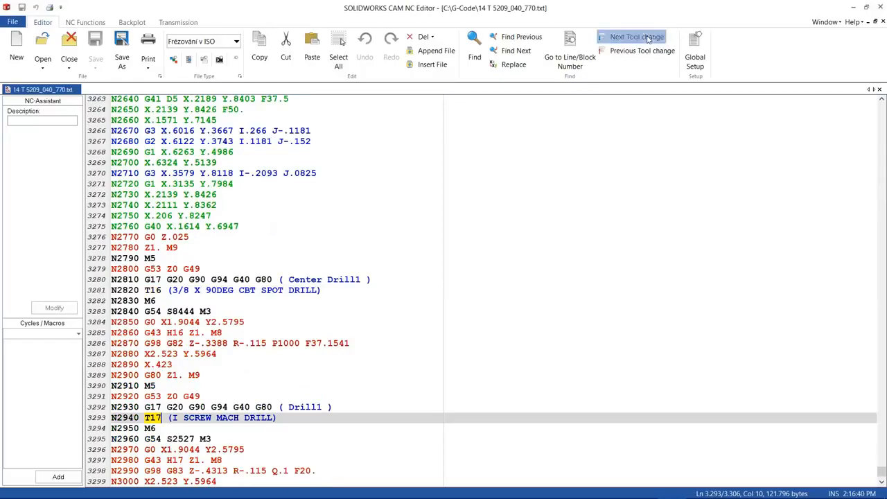
pyautogui.click(648, 39)
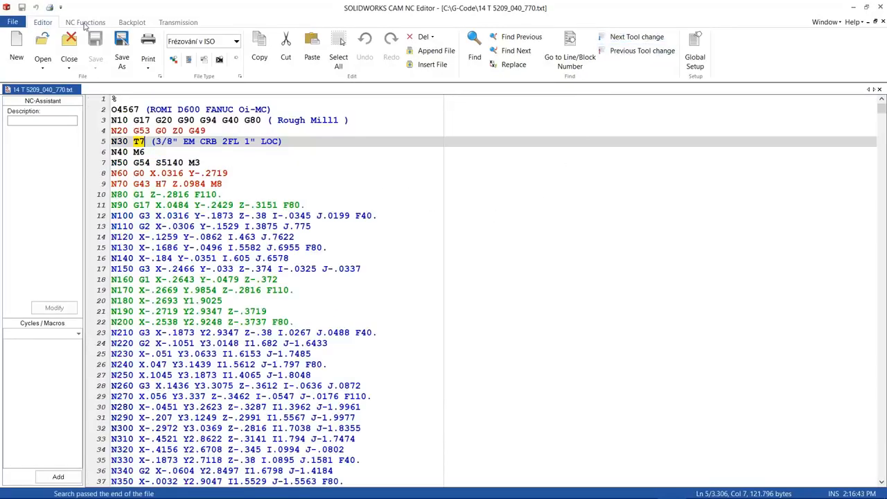
# - Open the backplot window to display the toolpaths of the posted G-code
pyautogui.click(84, 22)
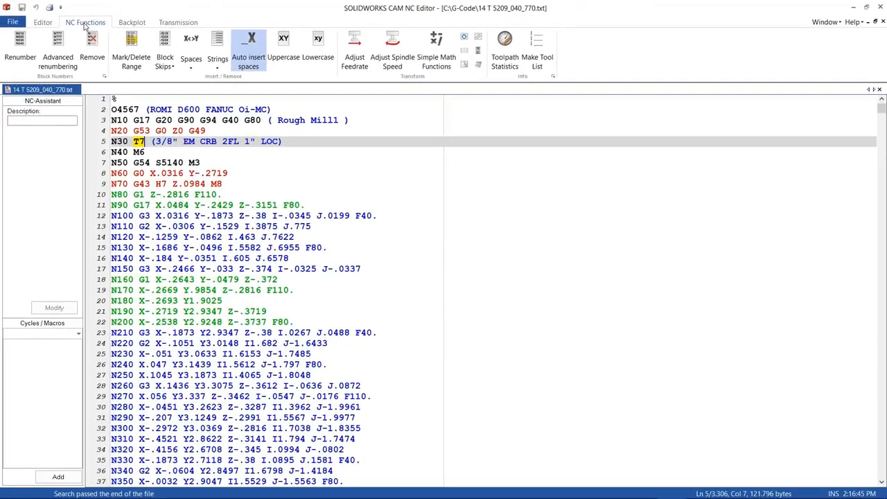
pyautogui.click(134, 23)
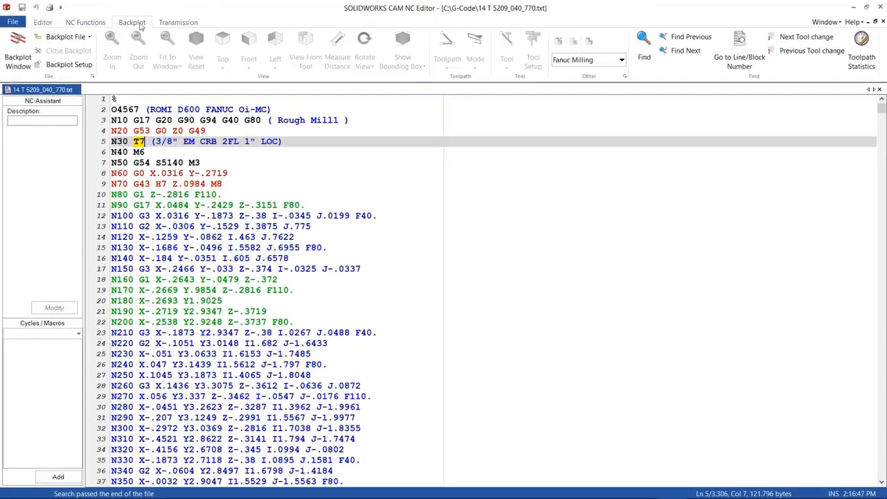
pyautogui.click(18, 56)
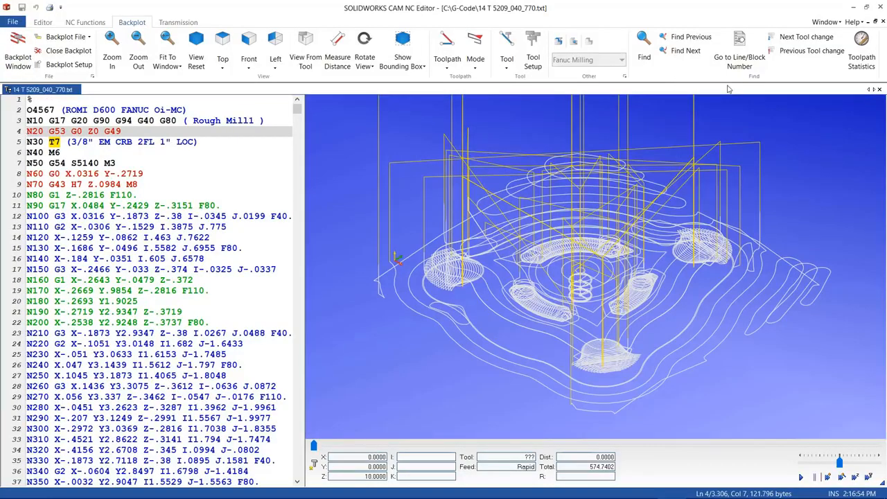
# - Review the backplot's toolpath statistics for all tools, then close the statistics and the NC editor
pyautogui.click(863, 54)
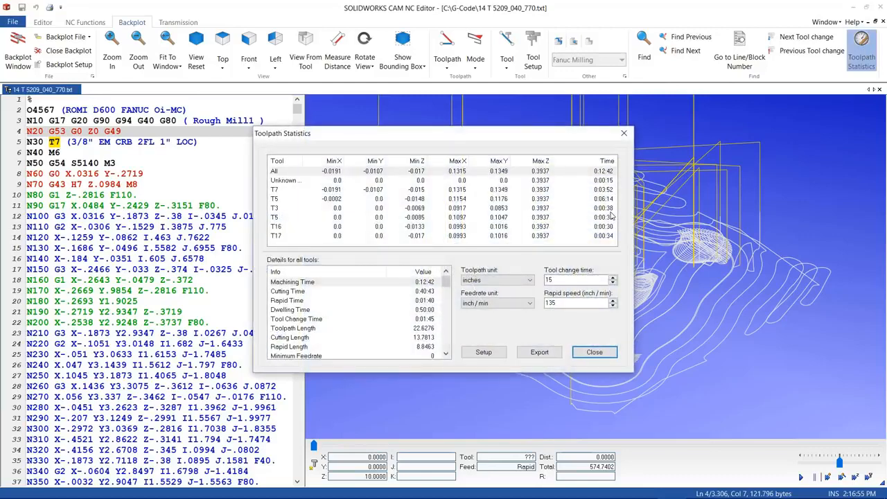
pyautogui.moveTo(446, 281); pyautogui.dragTo(444, 352)
pyautogui.scroll(5, 444, 346)
pyautogui.click(594, 352)
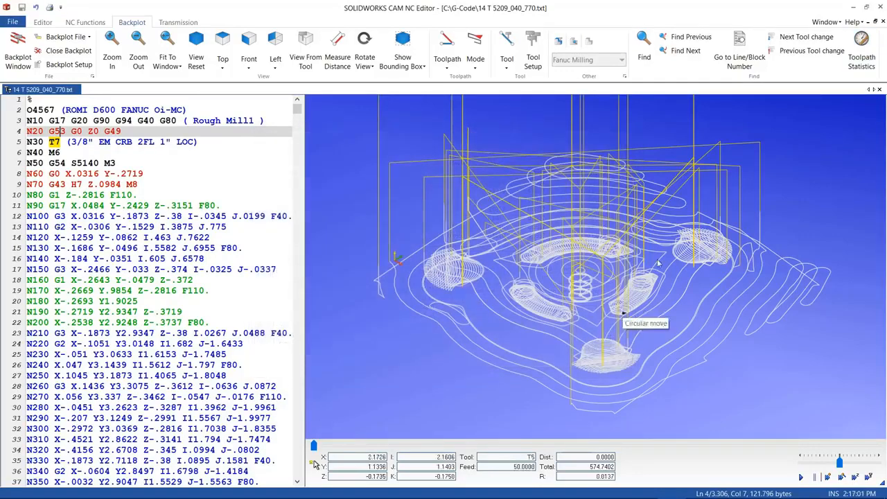
pyautogui.click(879, 7)
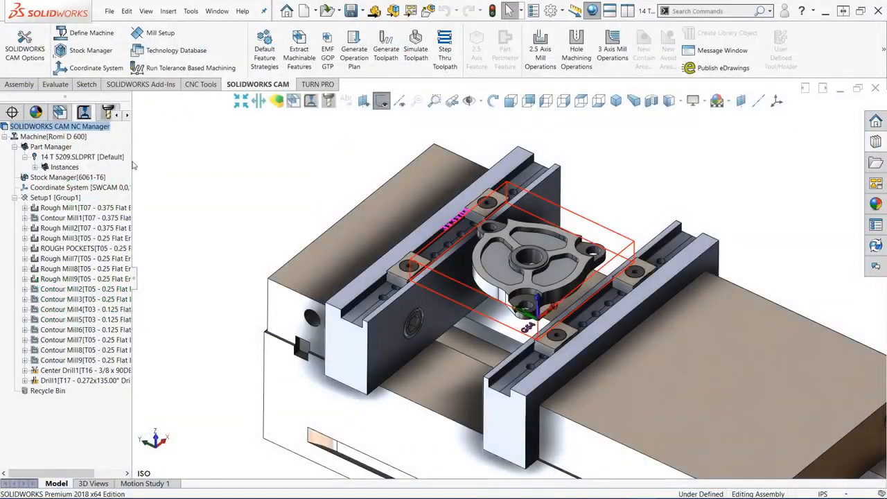
# - Generate a setup sheet for the Romi D 600 machine in C:\G-Code with the mill tooling style sheet, replacing the existing file
pyautogui.rightClick(72, 138)
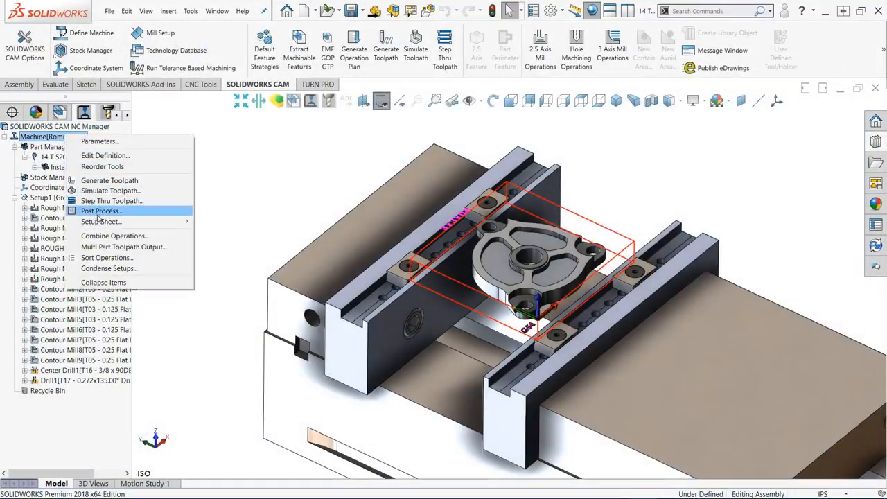
pyautogui.moveTo(100, 222)
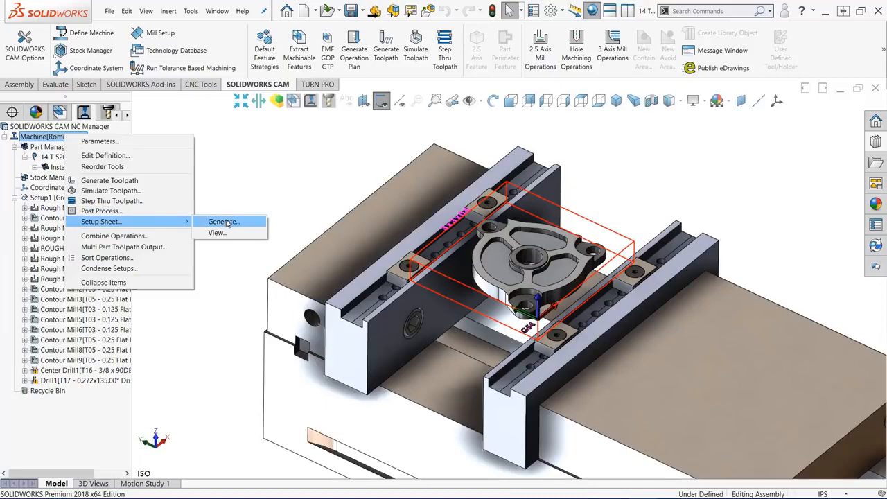
pyautogui.click(224, 222)
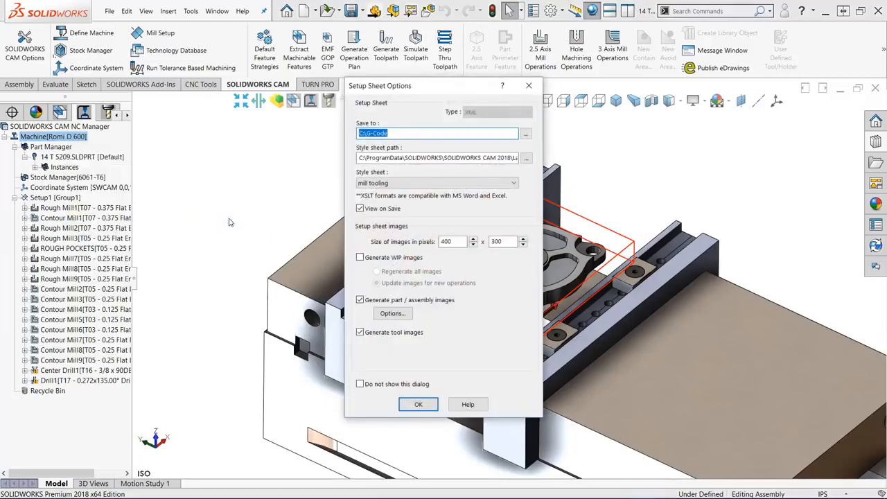
pyautogui.click(513, 183)
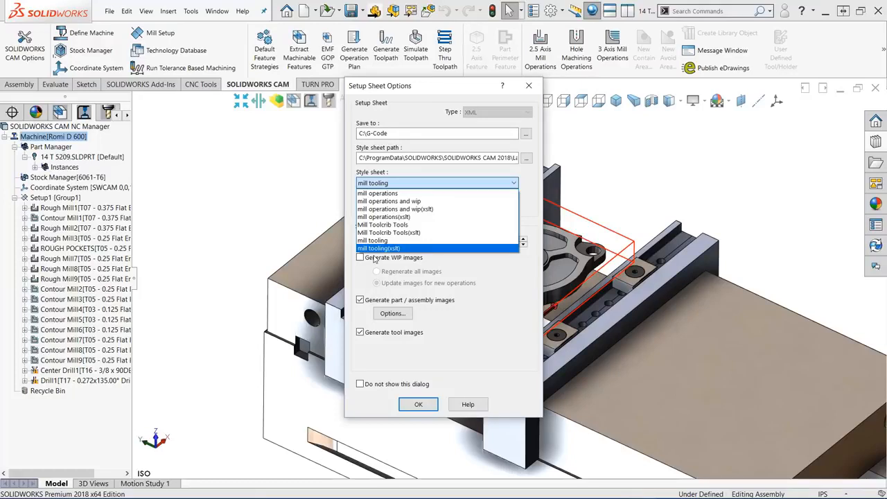
pyautogui.click(374, 241)
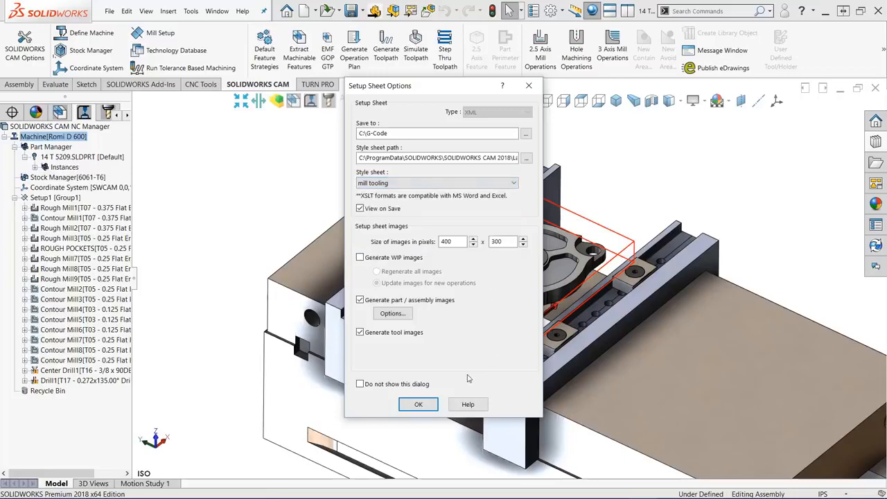
pyautogui.click(418, 404)
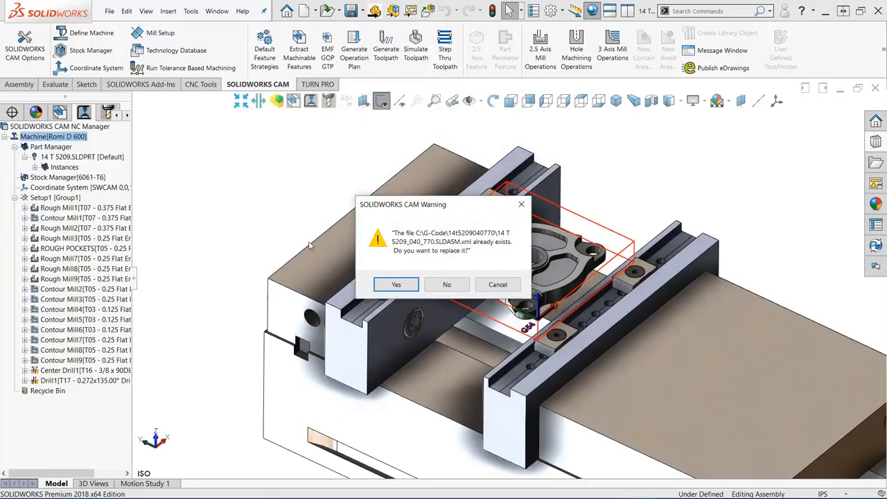
pyautogui.click(396, 284)
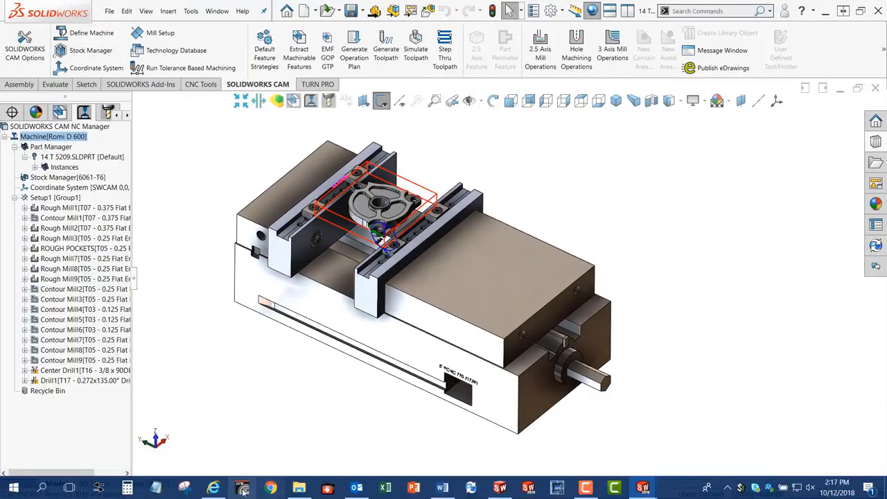
# - Examine the tool list of the generated setup sheet in Internet Explorer and close it
pyautogui.click(213, 488)
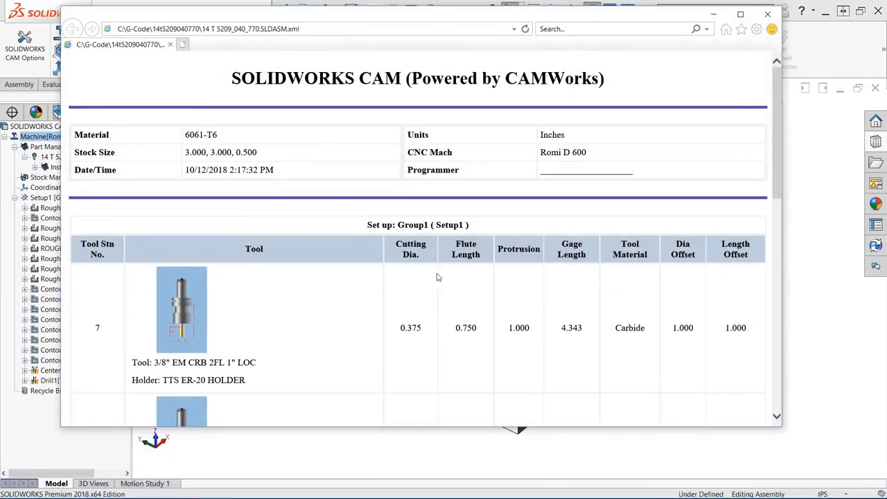
pyautogui.scroll(-7, 436, 277)
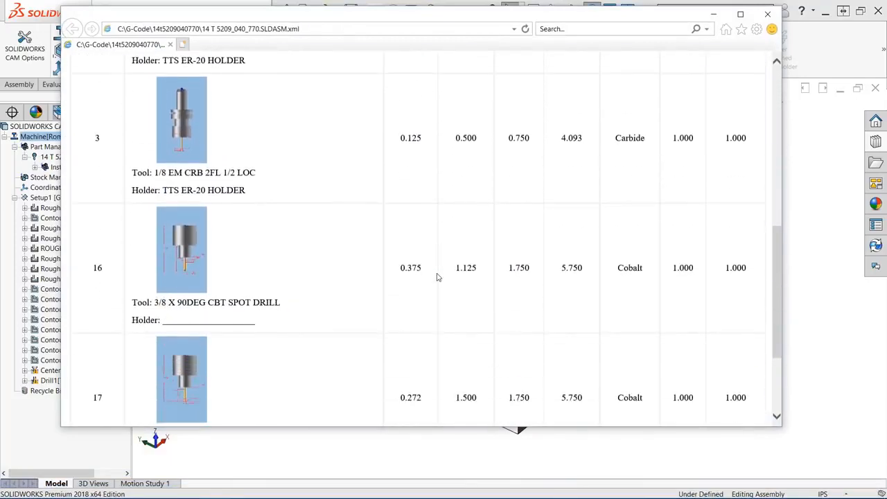
pyautogui.scroll(-2, 436, 277)
pyautogui.scroll(4, 436, 277)
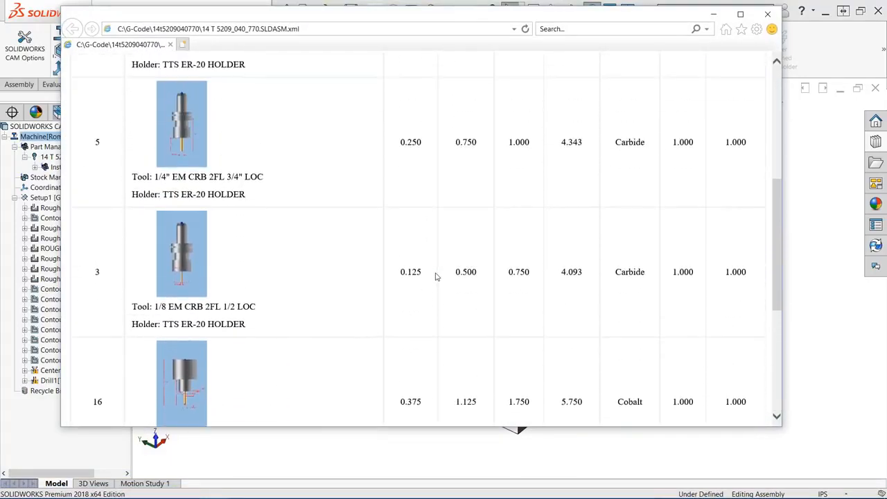
pyautogui.scroll(4, 436, 277)
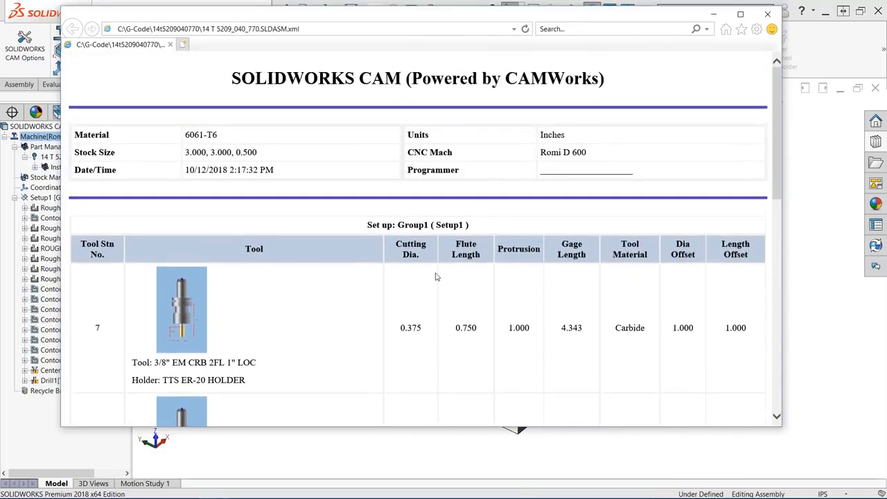
pyautogui.click(767, 14)
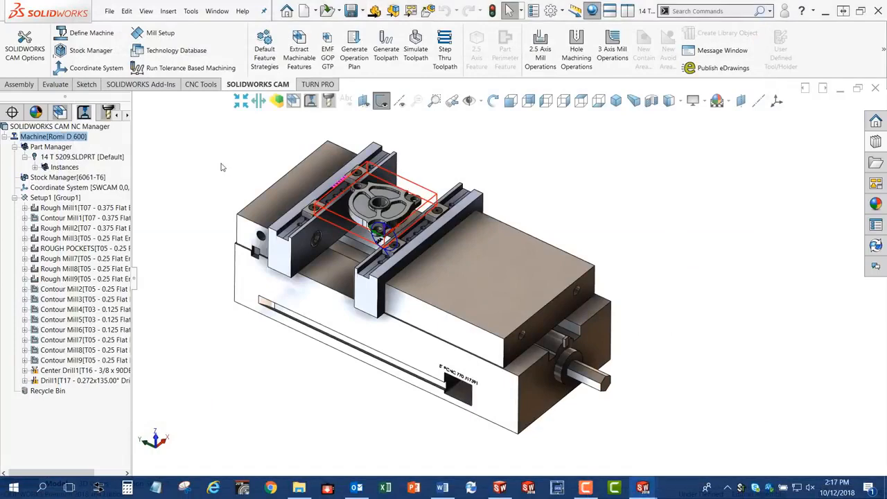
# - Open the vise assembly's drawing with the fixture setup sheet
pyautogui.scroll(-3, 223, 166)
pyautogui.rightClick(319, 188)
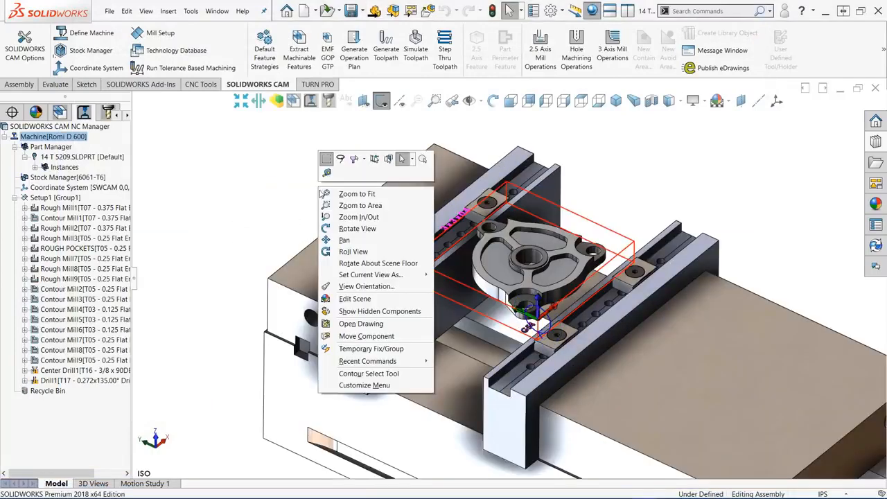
pyautogui.click(349, 329)
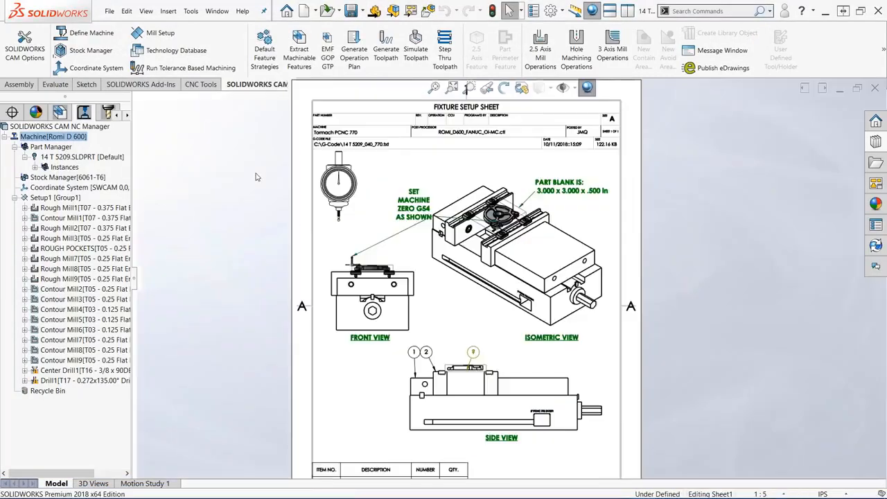
pyautogui.scroll(-5, 476, 349)
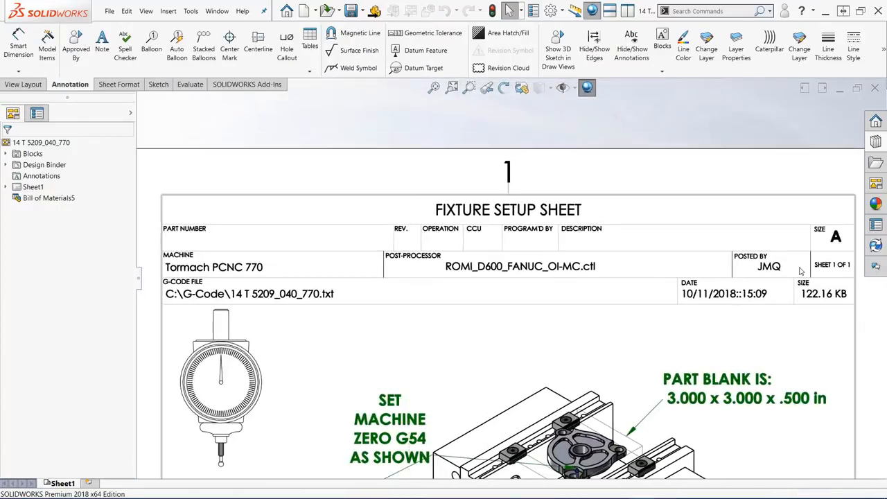
# - Select the programmer's initials and enter part number 14 T 5209 in the drawing's custom properties
pyautogui.click(877, 228)
pyautogui.click(872, 228)
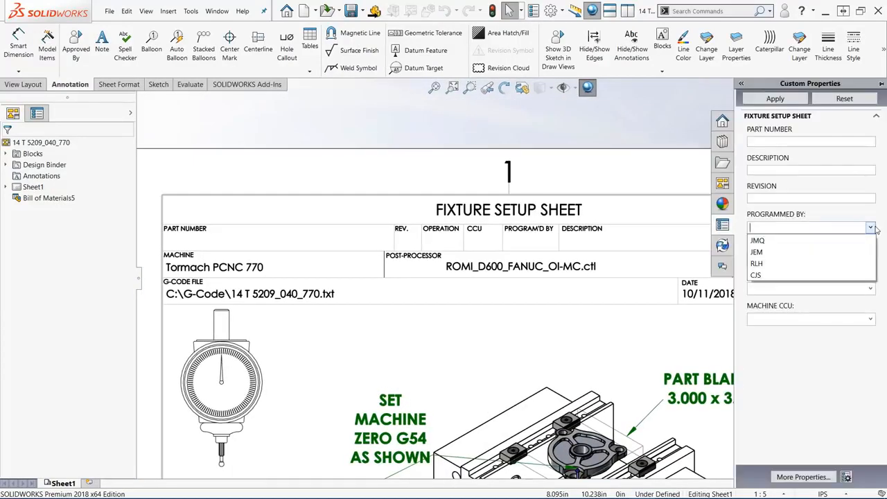
pyautogui.click(776, 242)
pyautogui.click(775, 141)
pyautogui.write('14 T')
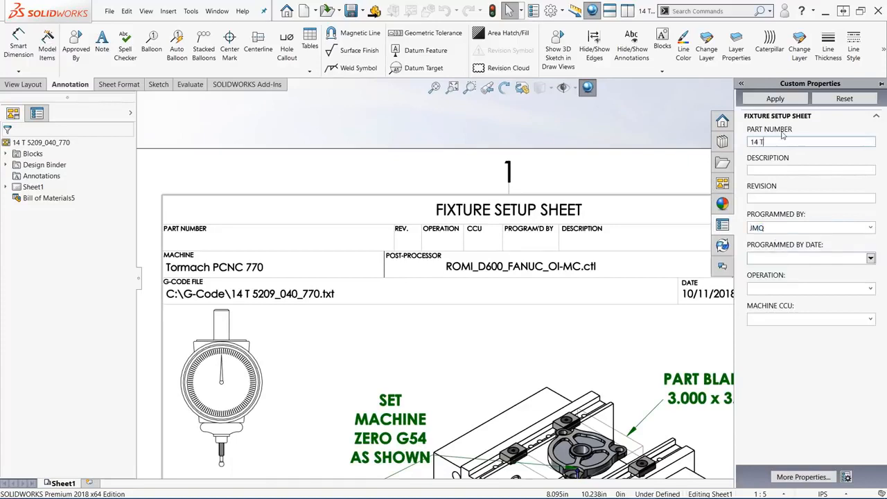
pyautogui.write(' 5209')
# - Enter the description TRI-SPACER and revision A in the fixture setup sheet properties
pyautogui.click(787, 169)
pyautogui.write('TRU')
pyautogui.write('-SPACER')
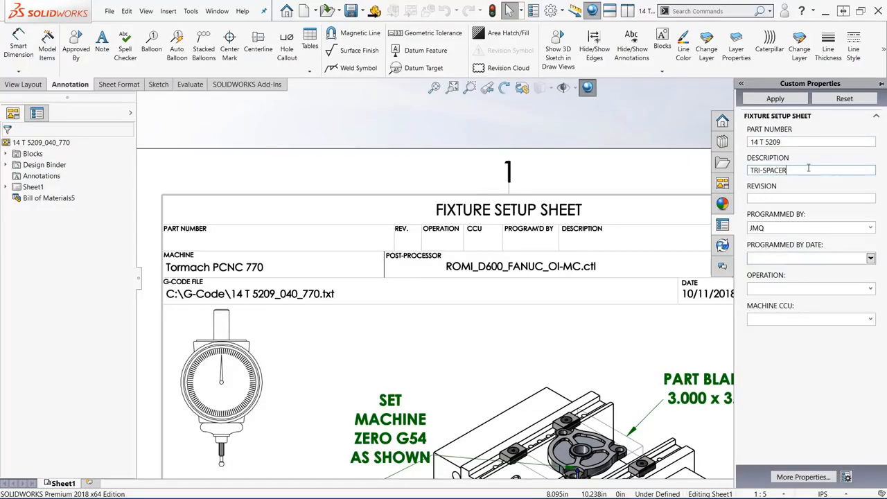
pyautogui.click(796, 197)
pyautogui.write('A')
# - Set the programmed-by date to 10/12/2018, the operation to 040 and the machine CCU to 640, and apply the properties to the drawing
pyautogui.click(870, 258)
pyautogui.click(812, 353)
pyautogui.click(811, 288)
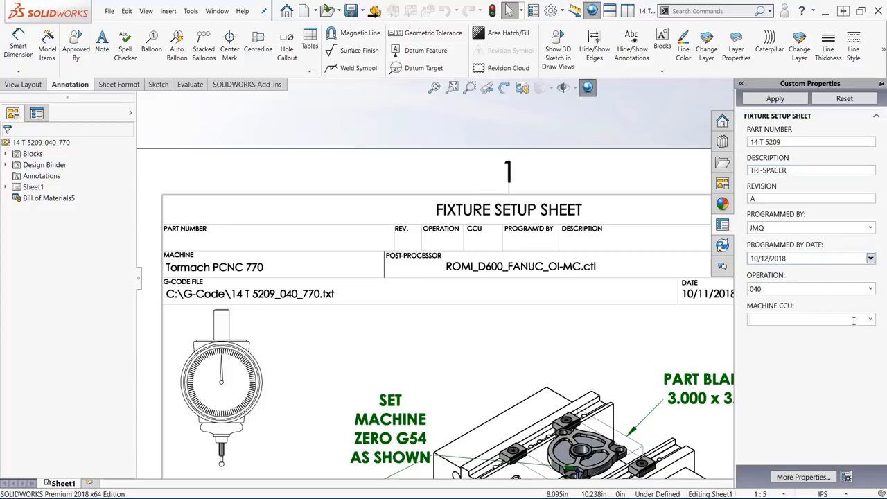
pyautogui.click(792, 101)
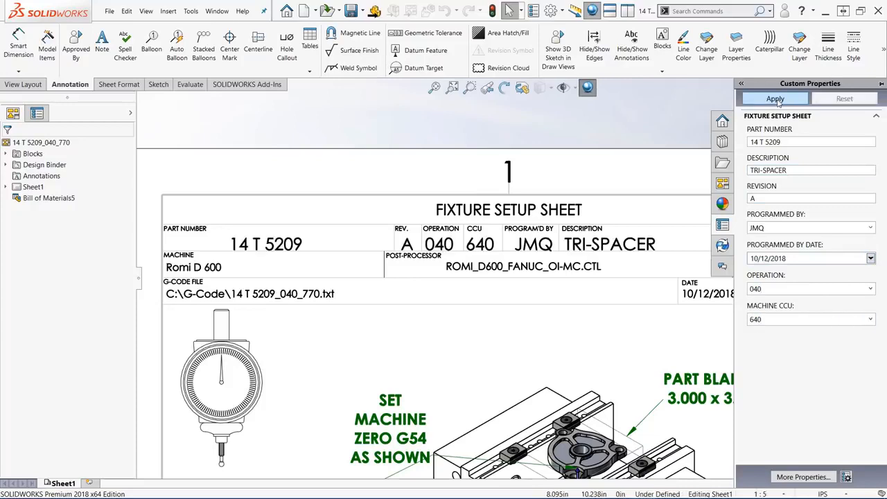
pyautogui.click(586, 346)
pyautogui.click(466, 123)
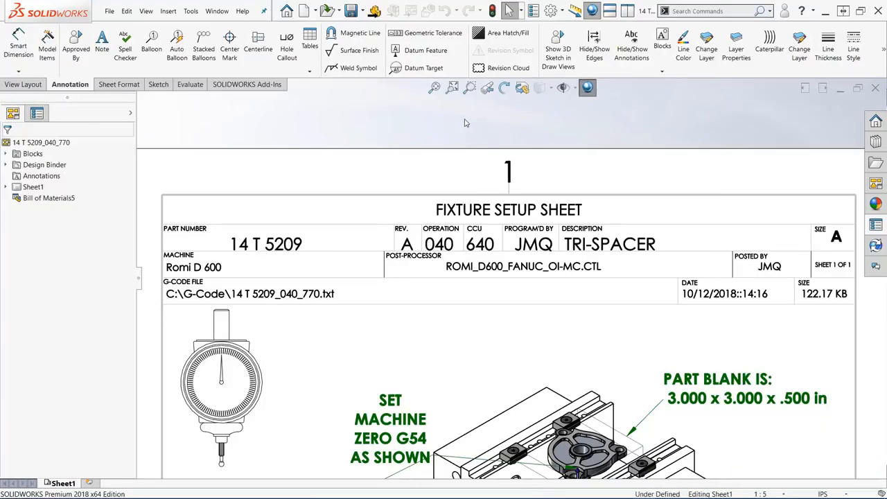
# - Fit the whole sheet, then examine the drawing through its saved BOM, TITLEBLOCK and XYZ ZERO views
pyautogui.press('f')
pyautogui.press('space')
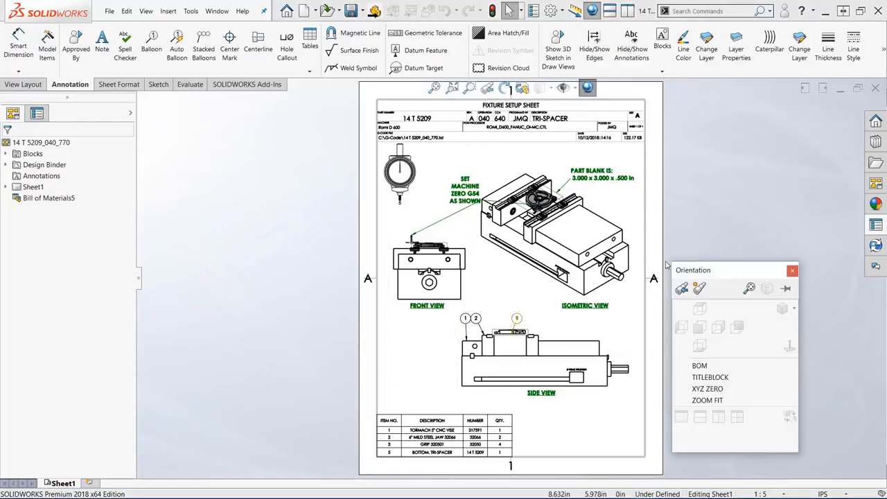
pyautogui.click(700, 366)
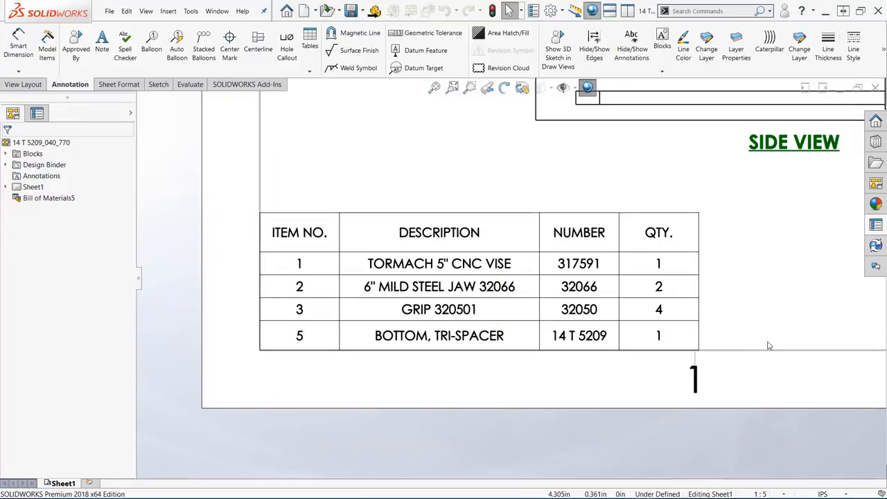
pyautogui.press('space')
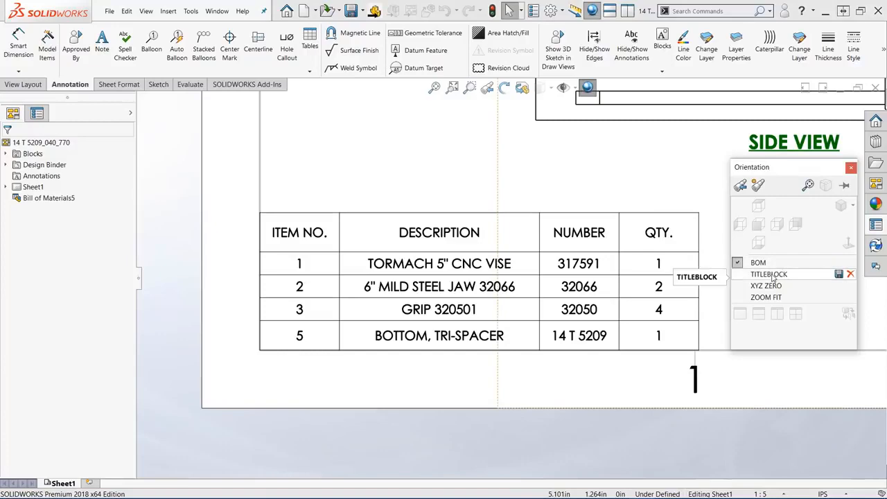
pyautogui.click(770, 275)
pyautogui.press('space')
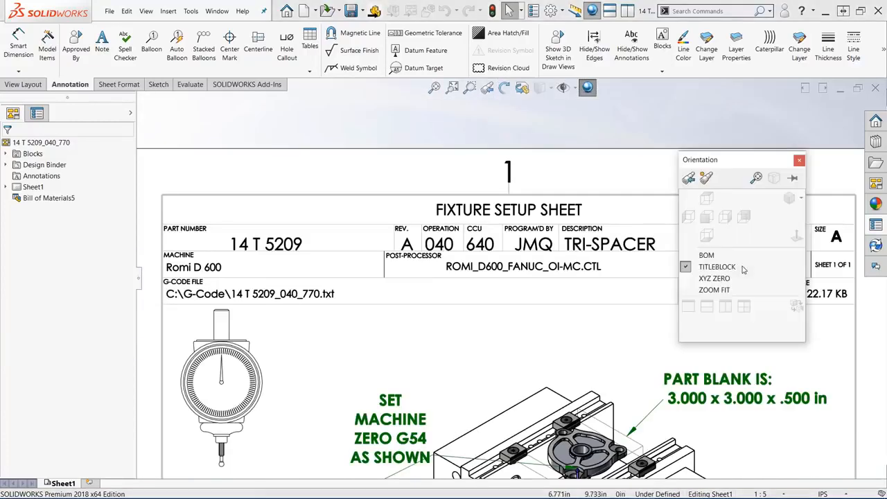
pyautogui.click(714, 278)
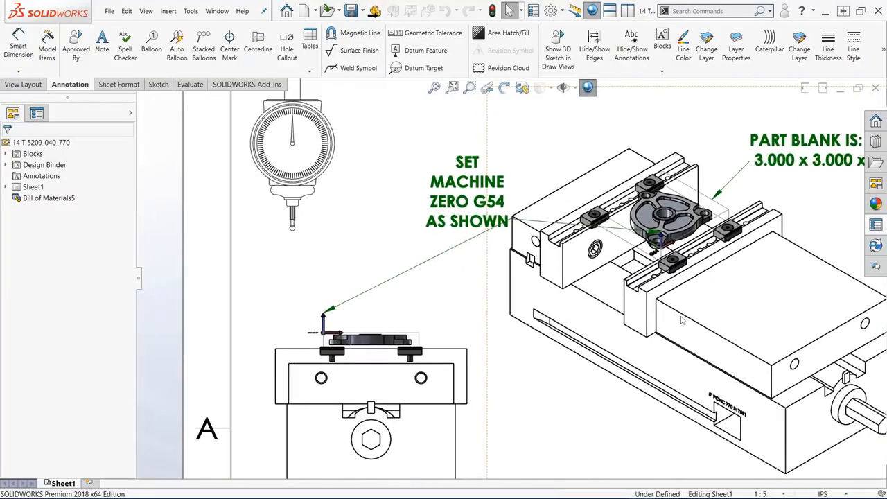
# - Move the G54 machine zero note clear of the isometric vise view and shift the dial indicator view over the zero point
pyautogui.moveTo(472, 198); pyautogui.dragTo(429, 173)
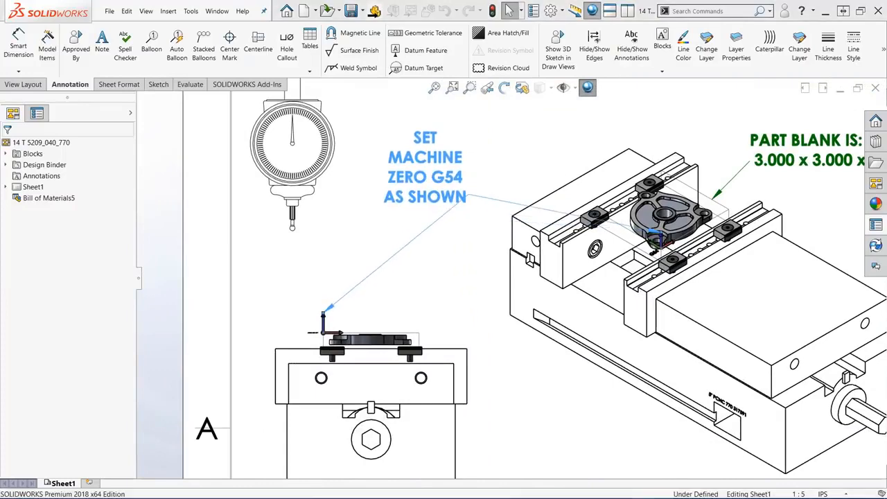
pyautogui.moveTo(328, 158)
pyautogui.mouseDown()
pyautogui.moveTo(360, 188)
pyautogui.moveTo(362, 180)
pyautogui.mouseUp()
pyautogui.click(555, 389)
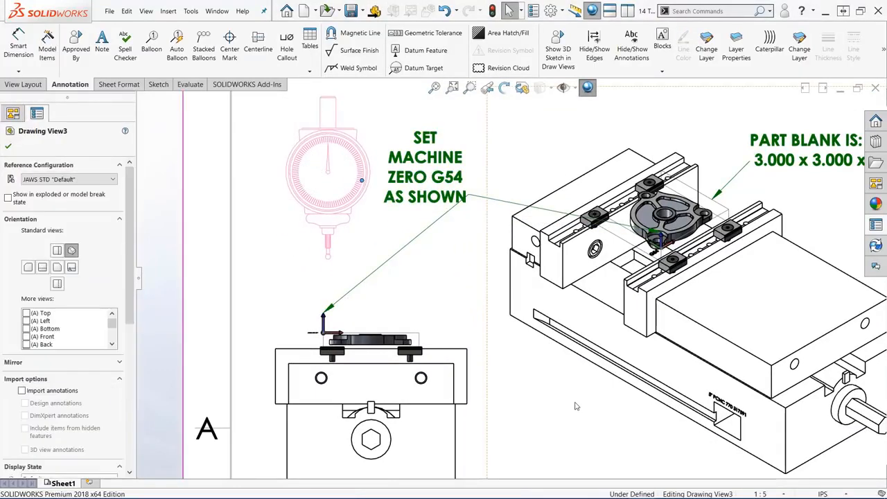
# - Reattach the question-mark balloon's leader in the side view to the tri-spacer part
pyautogui.scroll(4, 582, 411)
pyautogui.scroll(-5, 586, 415)
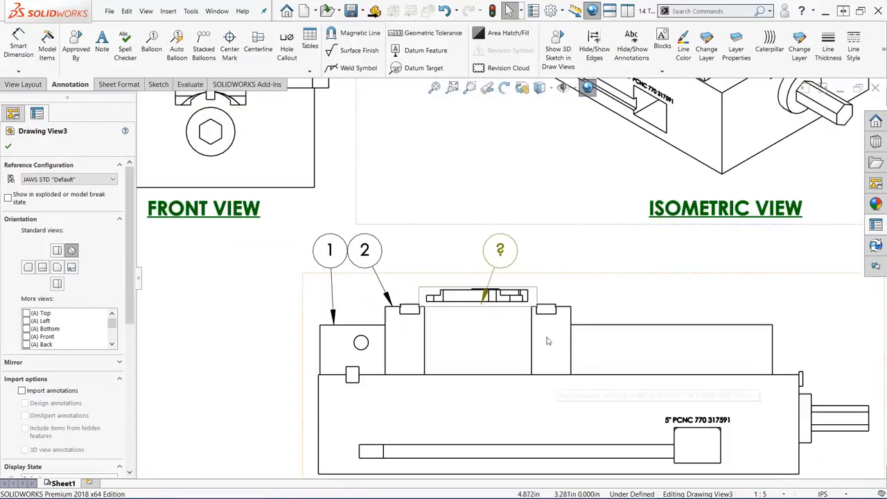
pyautogui.click(501, 251)
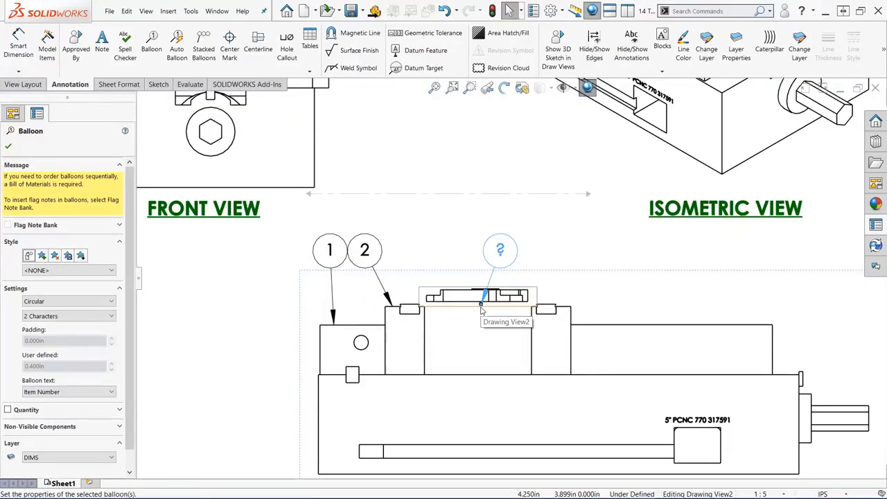
pyautogui.moveTo(470, 301); pyautogui.dragTo(468, 295)
# - Raise the three side view balloons and spread them into an even row above the vise
pyautogui.moveTo(501, 250); pyautogui.dragTo(516, 227)
pyautogui.moveTo(366, 252); pyautogui.dragTo(408, 229)
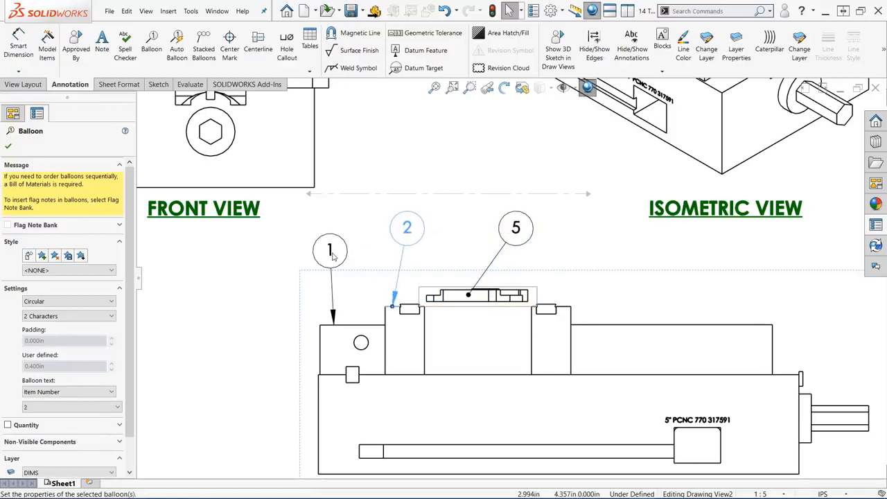
pyautogui.moveTo(332, 258); pyautogui.dragTo(338, 229)
pyautogui.press('Escape')
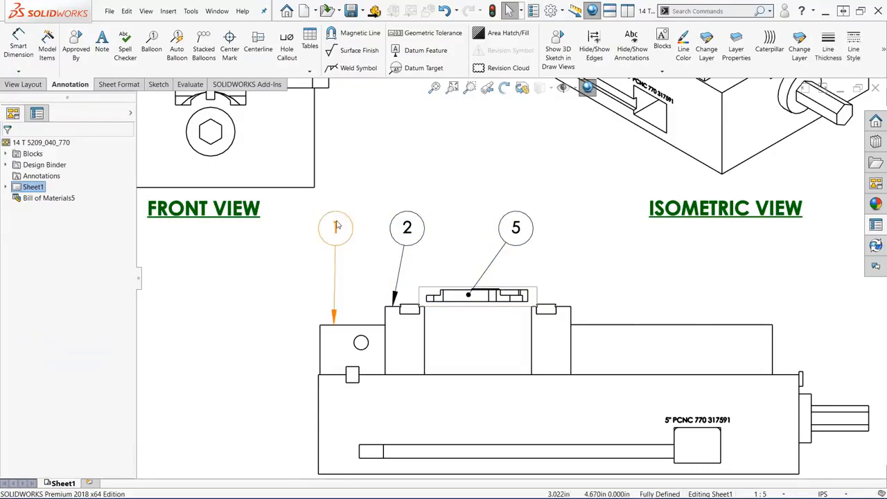
# - Fit the whole sheet and publish Sheet1 of the fixture setup drawing to eDrawings
pyautogui.press('f')
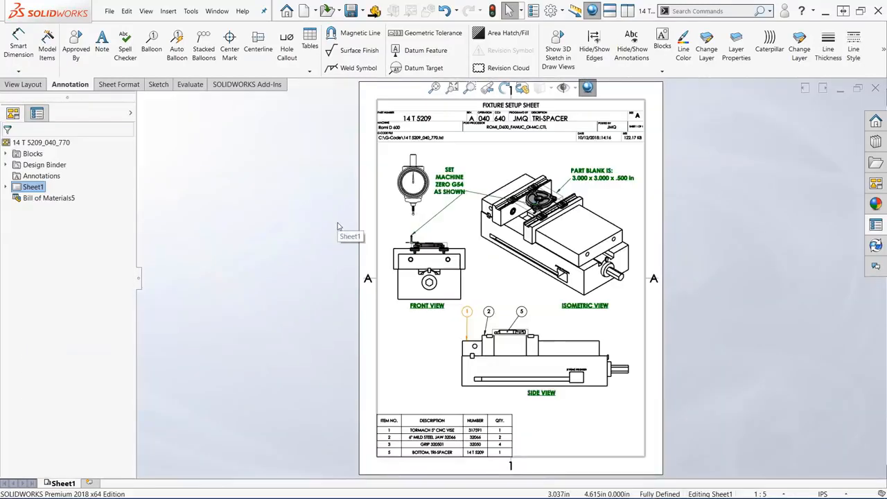
pyautogui.click(108, 12)
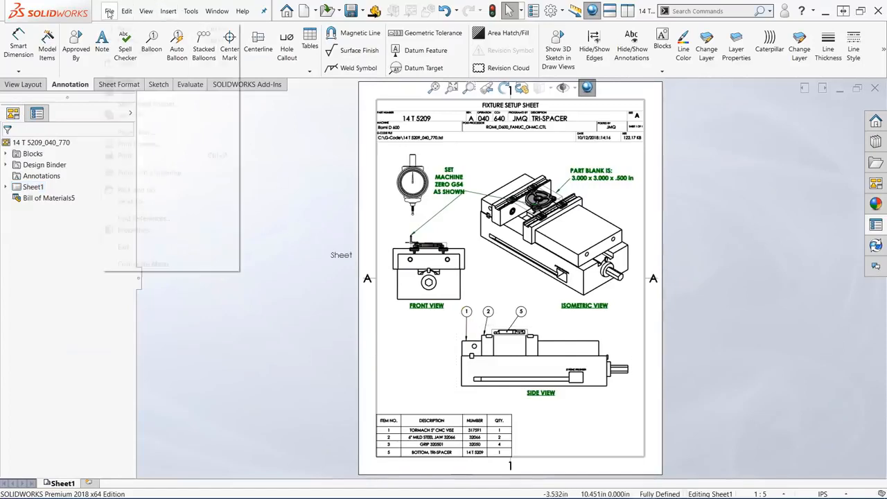
pyautogui.click(146, 173)
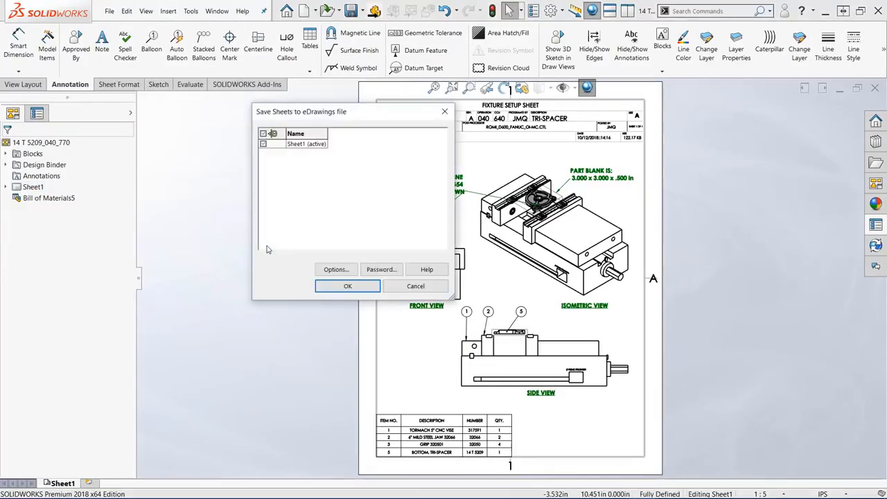
pyautogui.click(346, 287)
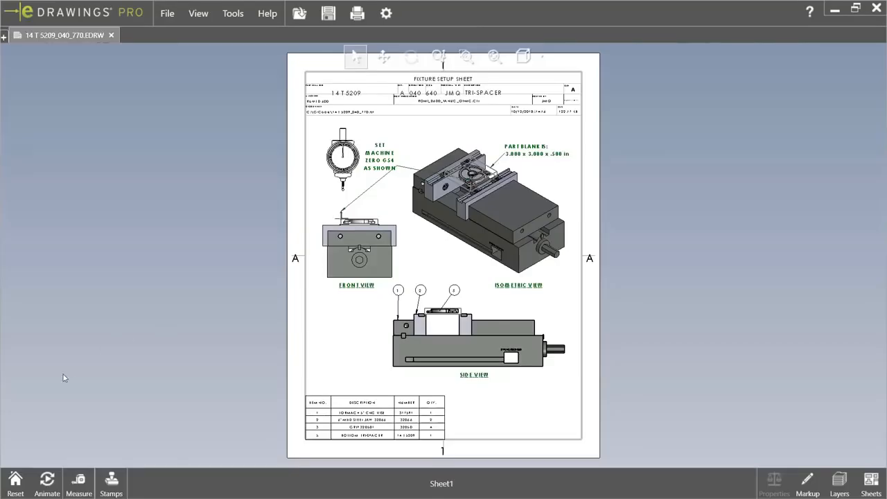
# - Play the eDrawings animation of the vise setup, then reset the display to the drawing sheet
pyautogui.click(47, 480)
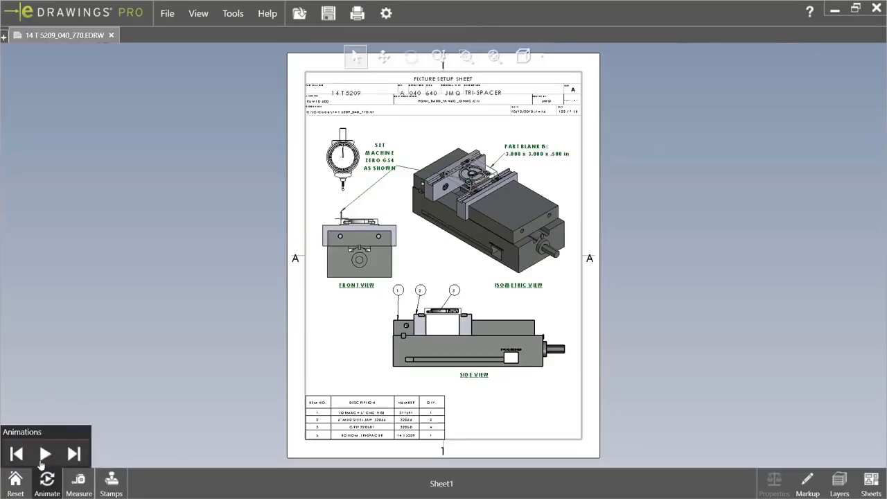
pyautogui.click(45, 454)
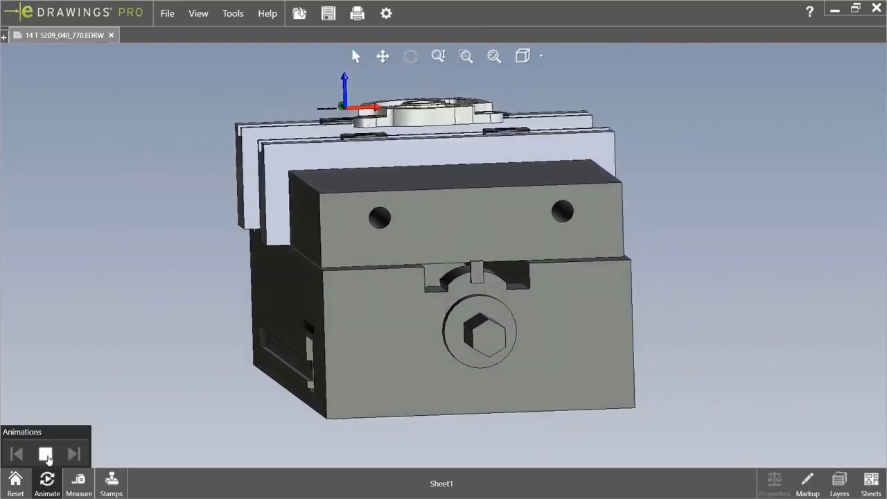
pyautogui.click(15, 479)
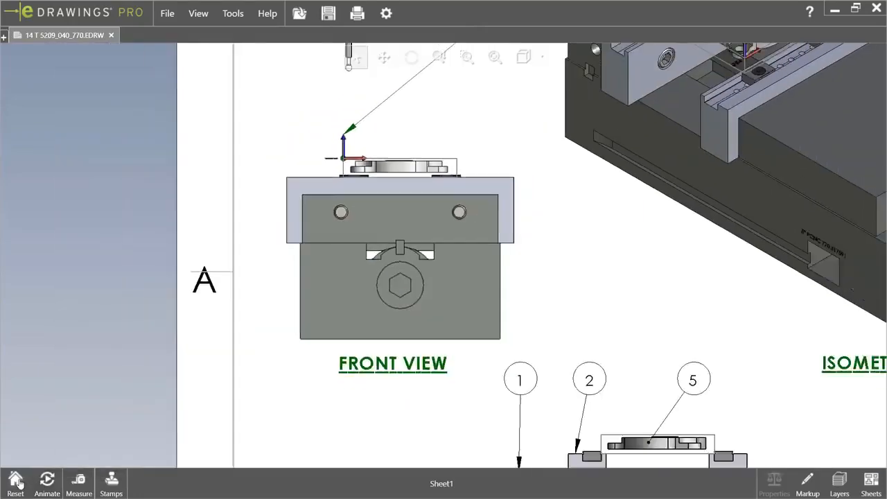